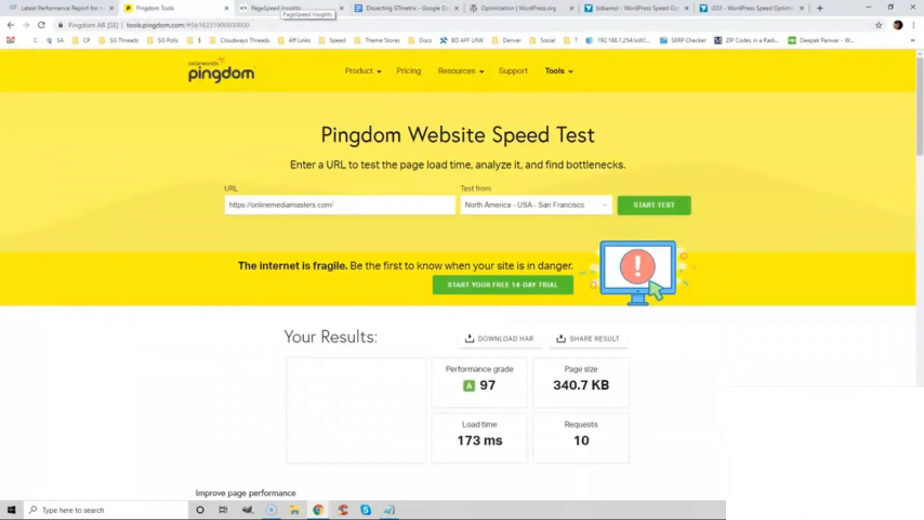
Step: Review the onlinemediamasters.com speed reports in PageSpeed Insights and GTmetrix, plus the WordPress.org Optimization article and the Dissecting GTmetrix outline
click(281, 8)
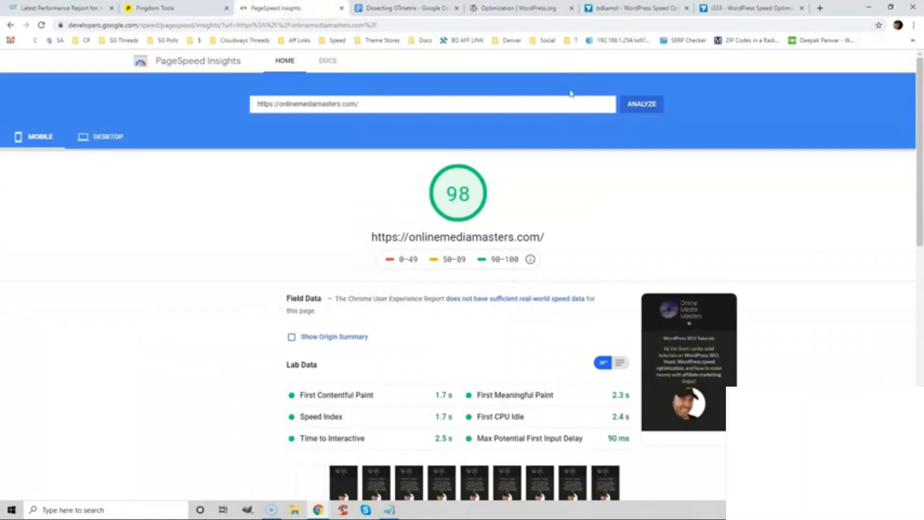
click(45, 8)
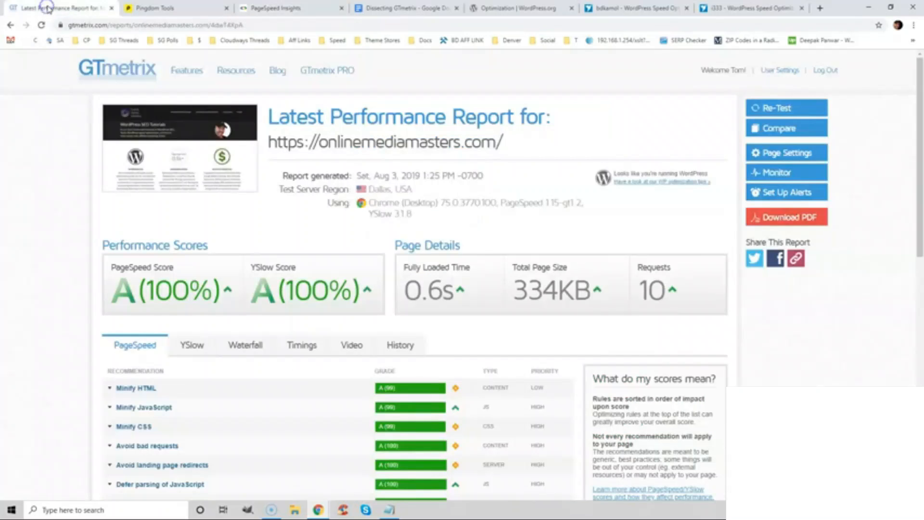
click(384, 5)
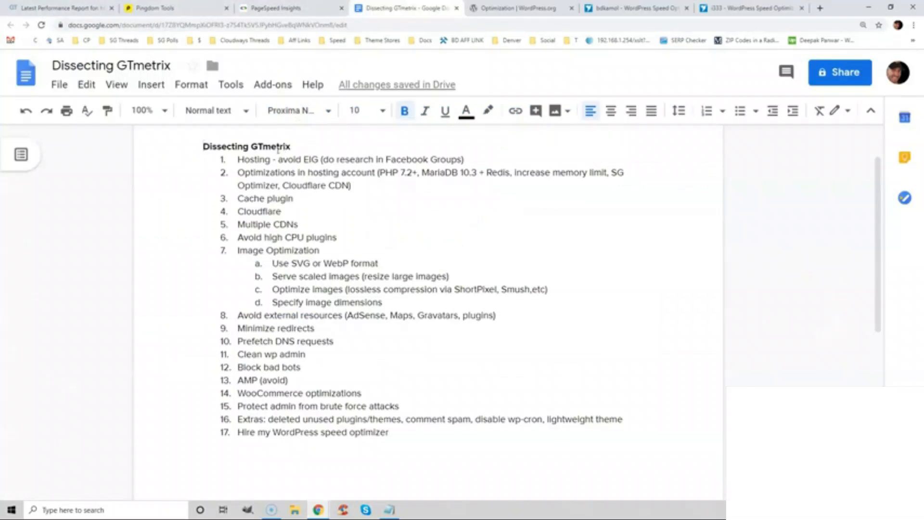
click(491, 8)
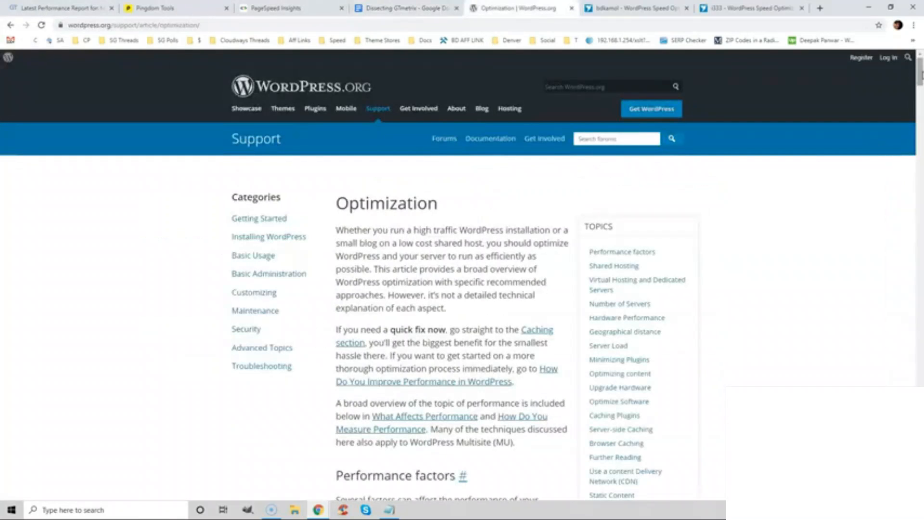
click(413, 6)
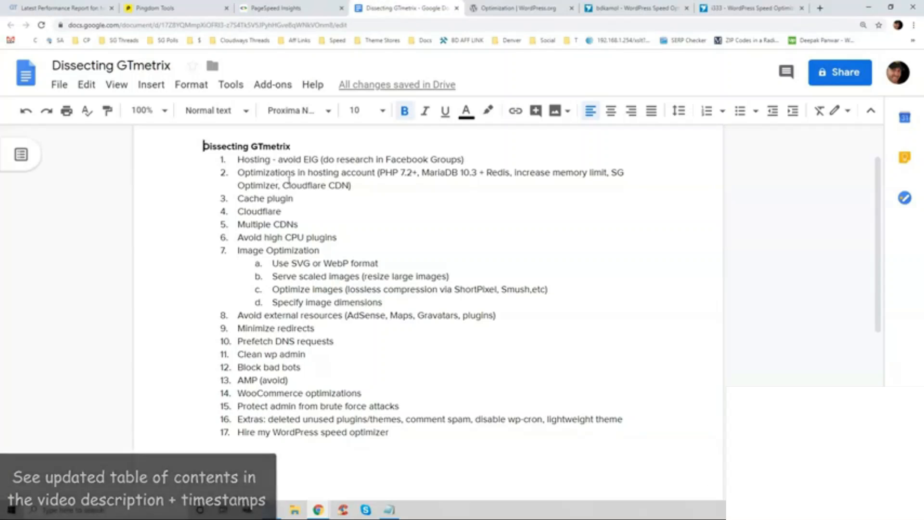
Step: Look through both WordPress speed freelancers' profiles, including the first one's before-and-after portfolio, and return to the Dissecting GTmetrix outline
click(630, 8)
drag(920, 168, 921, 94)
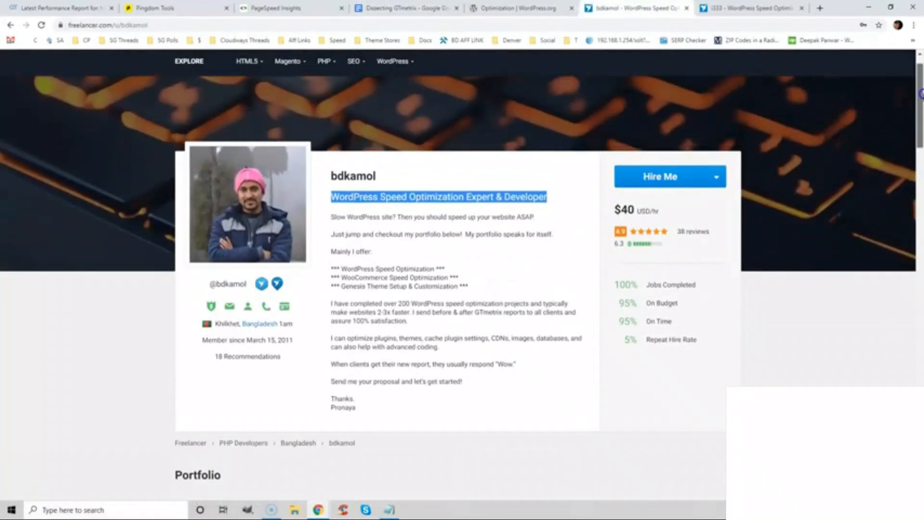
drag(920, 94, 916, 158)
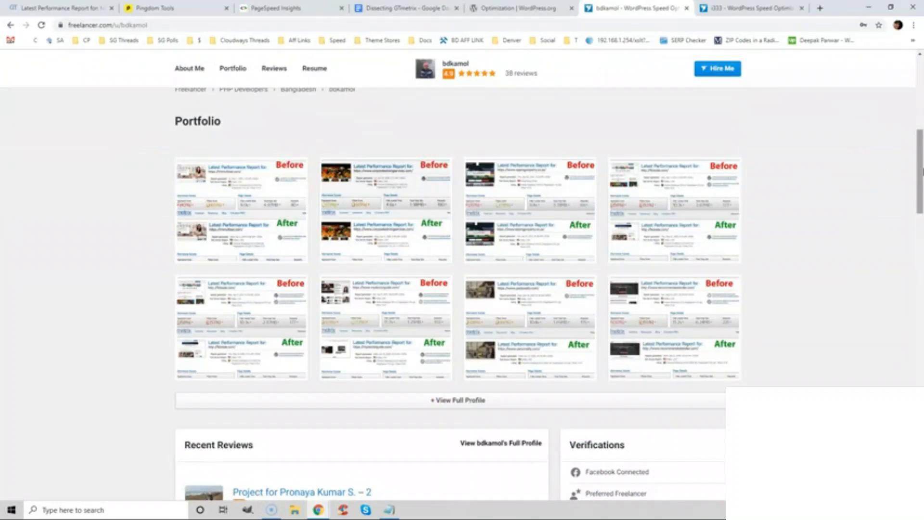
drag(919, 171, 919, 96)
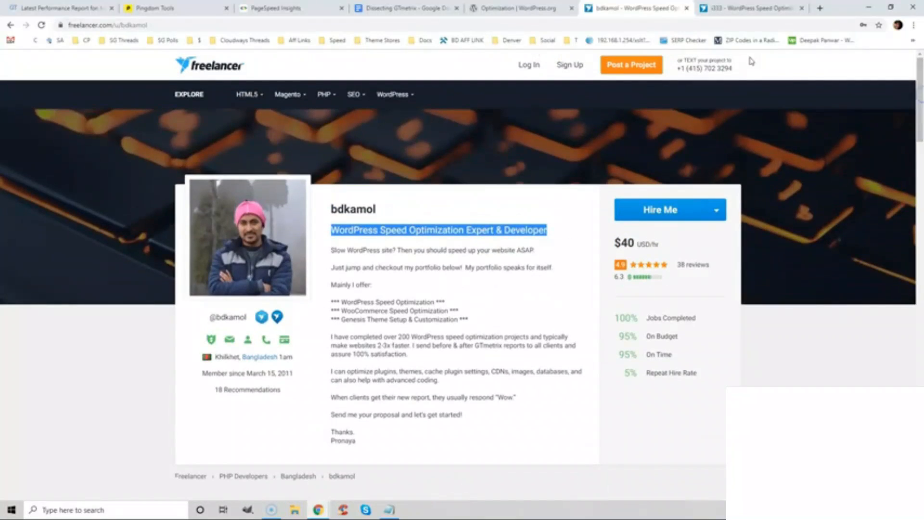
click(747, 8)
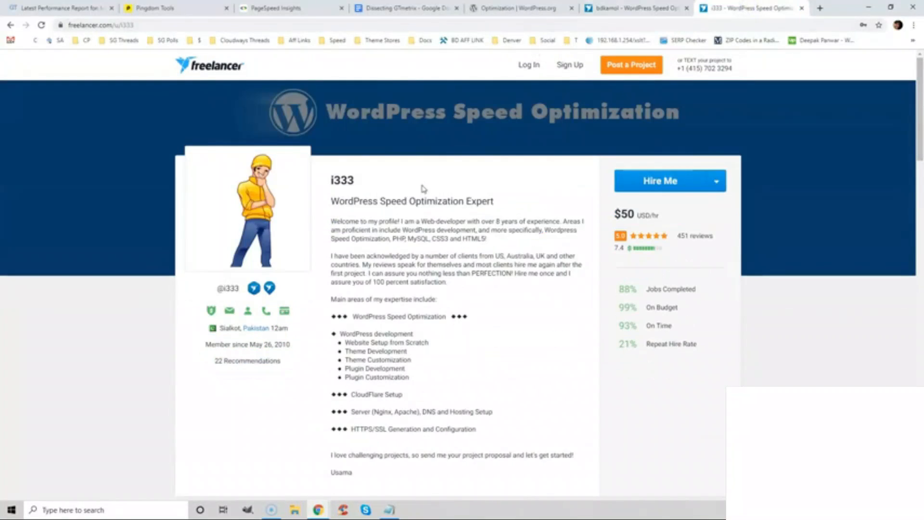
click(392, 8)
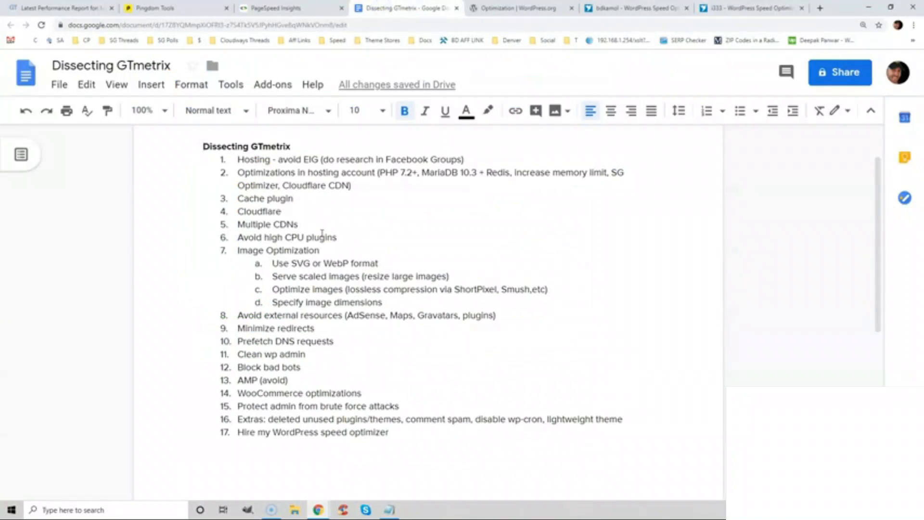
Step: Highlight the fully loaded time in the onlinemediamasters.com GTmetrix report and scan its PageSpeed recommendations
click(50, 6)
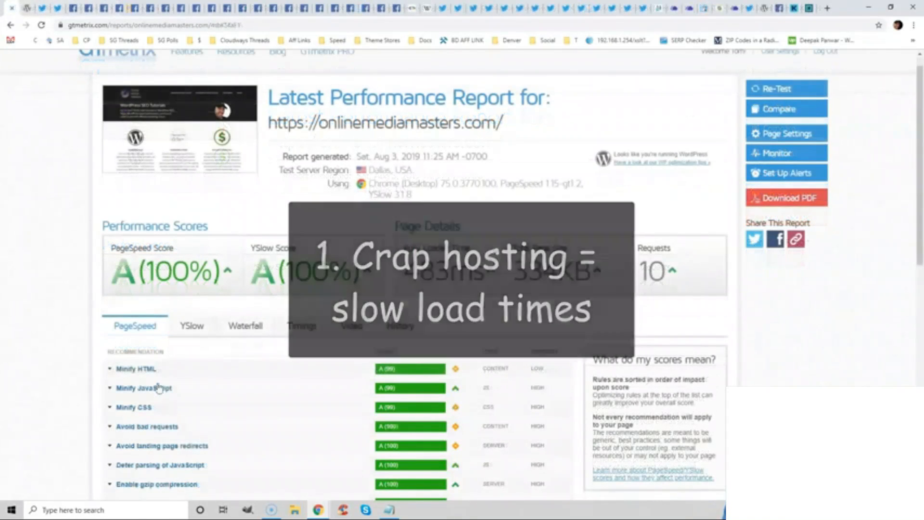
drag(402, 266, 480, 266)
scroll(906, 230, down, 4)
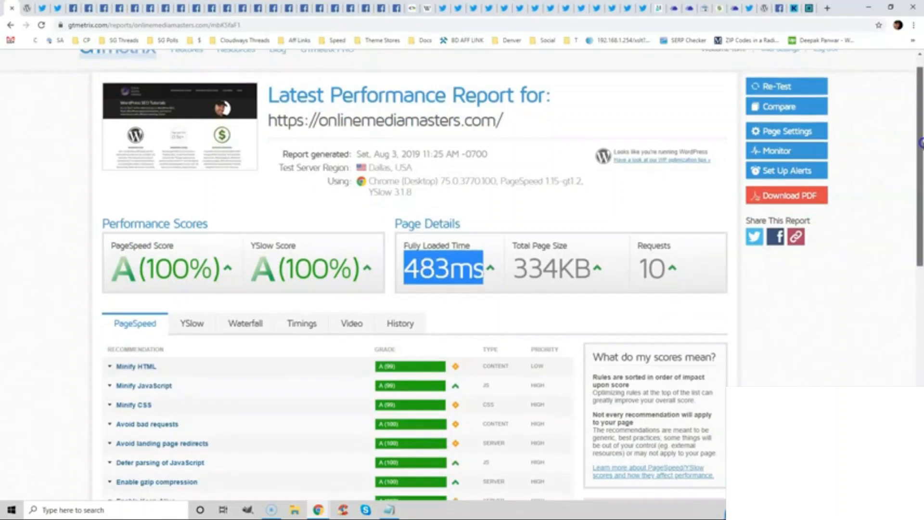
scroll(906, 230, down, 1)
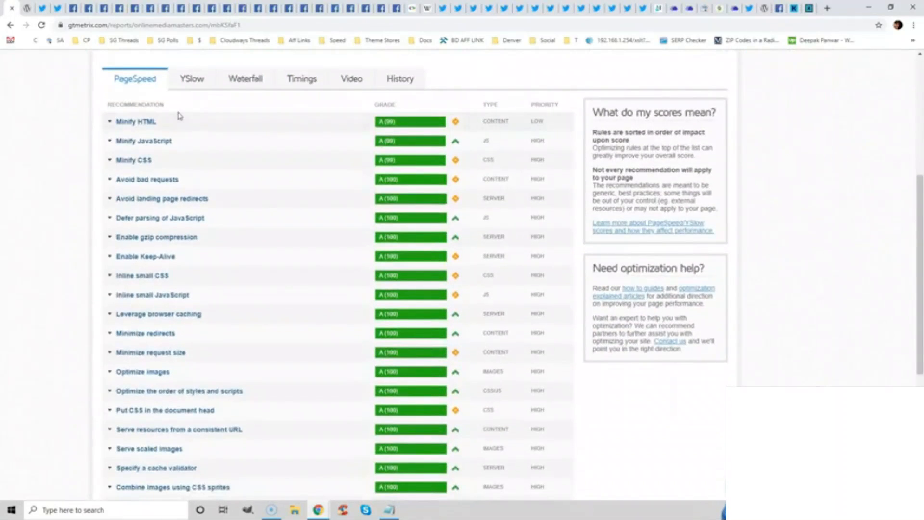
scroll(890, 200, up, 5)
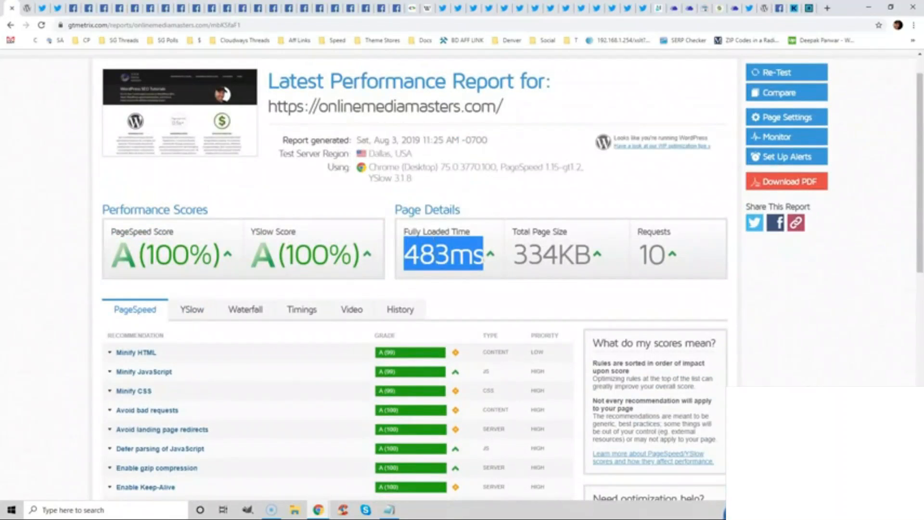
click(435, 256)
Step: Highlight the topics from Shared Hosting to Hardware Performance in the WordPress.org Optimization article
click(25, 8)
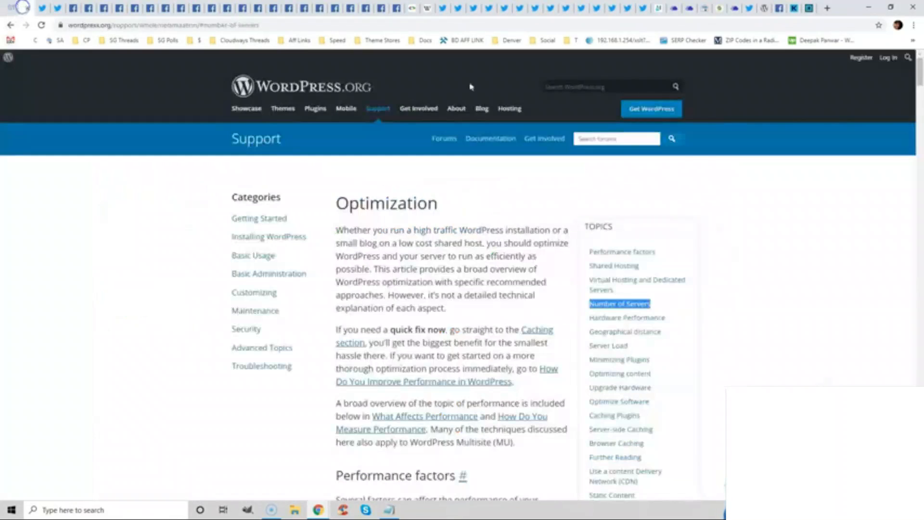
click(826, 202)
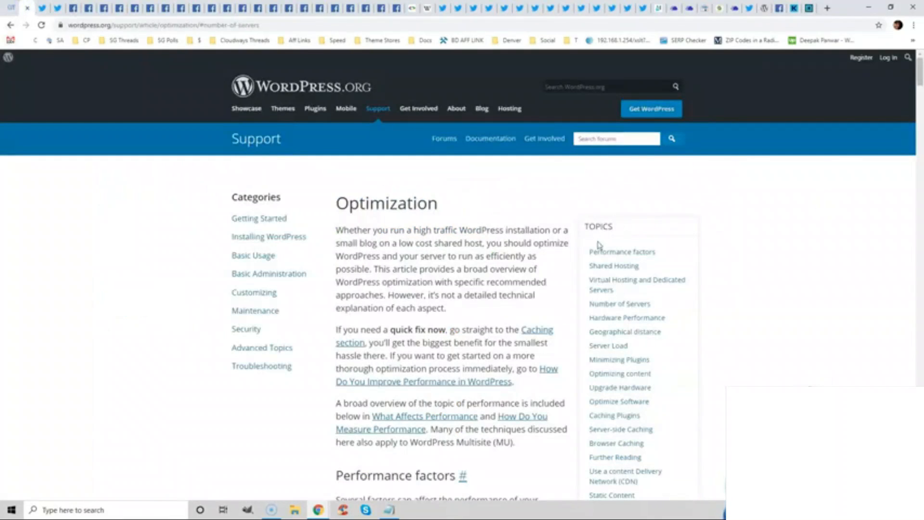
drag(585, 265, 665, 315)
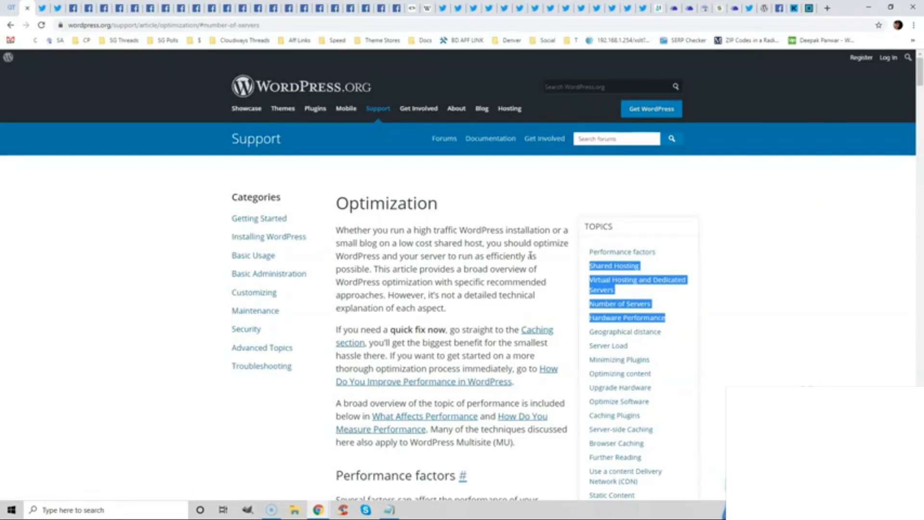
Step: Read the tweets about moving to SiteGround and Cloudways, highlighting the load-time improvement in the SiteGround one
key(ctrl+Tab)
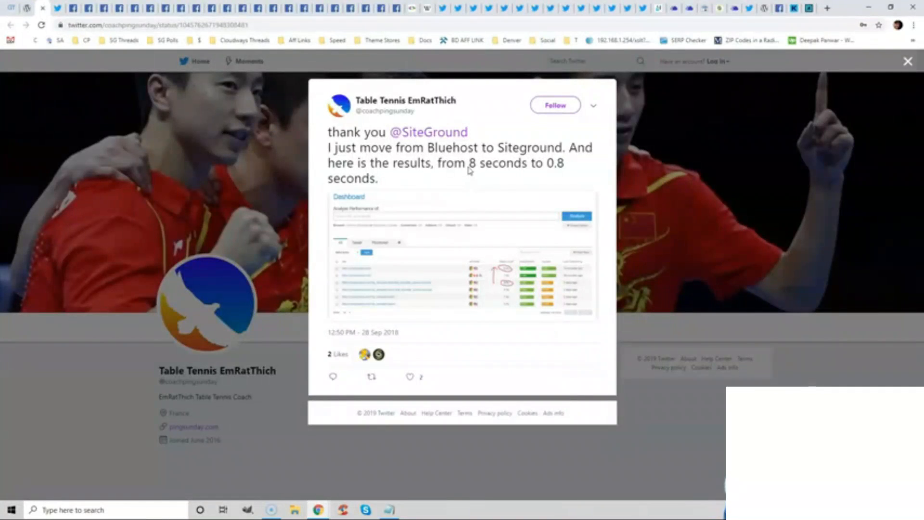
drag(469, 164, 492, 174)
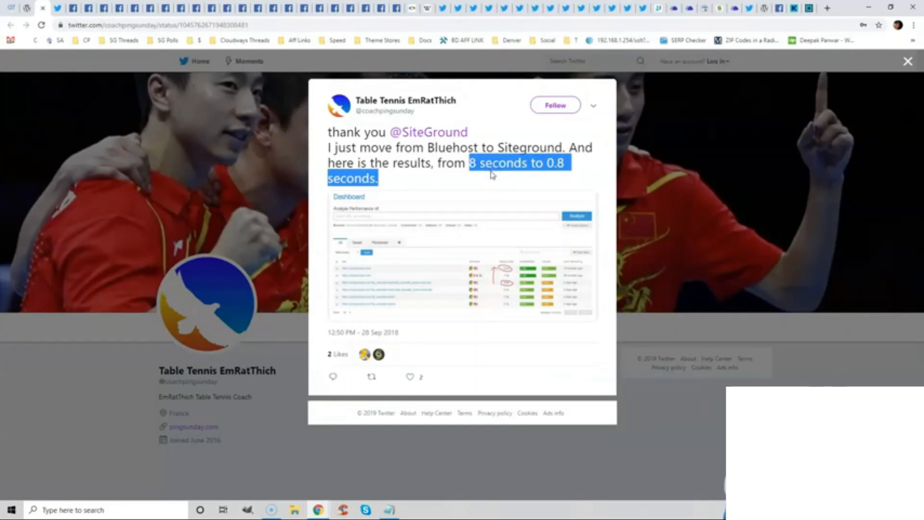
key(ctrl+Tab)
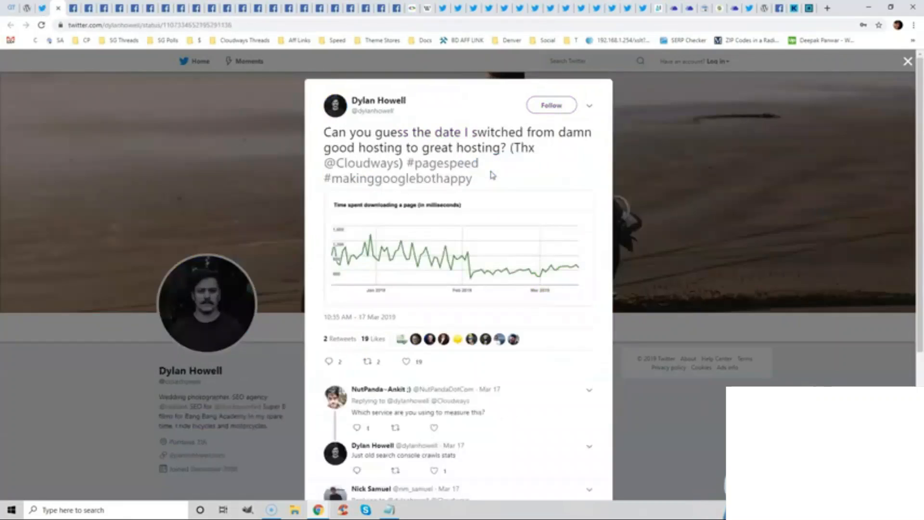
Step: Read the WordPress Hosting group's posts about GoDaddy and Bluehost and its poll on hosting for France
key(ctrl+Tab)
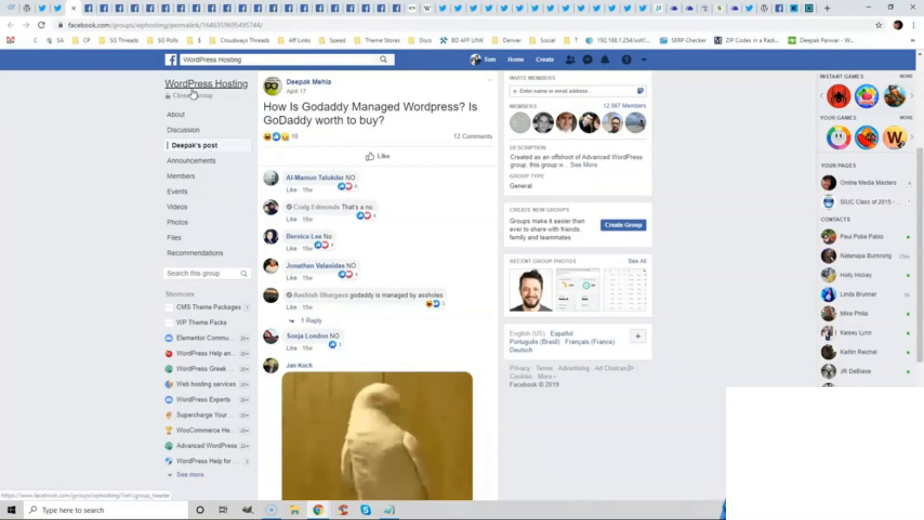
key(ctrl+Tab)
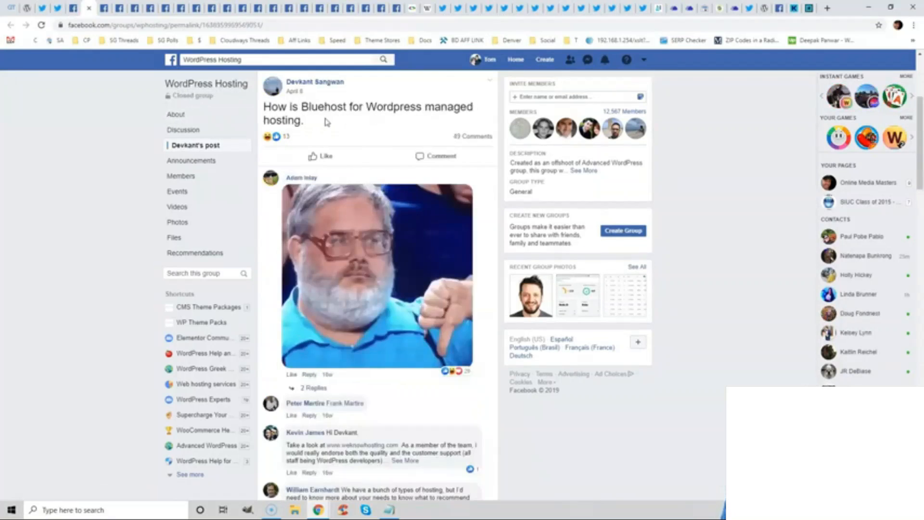
key(ctrl+Tab)
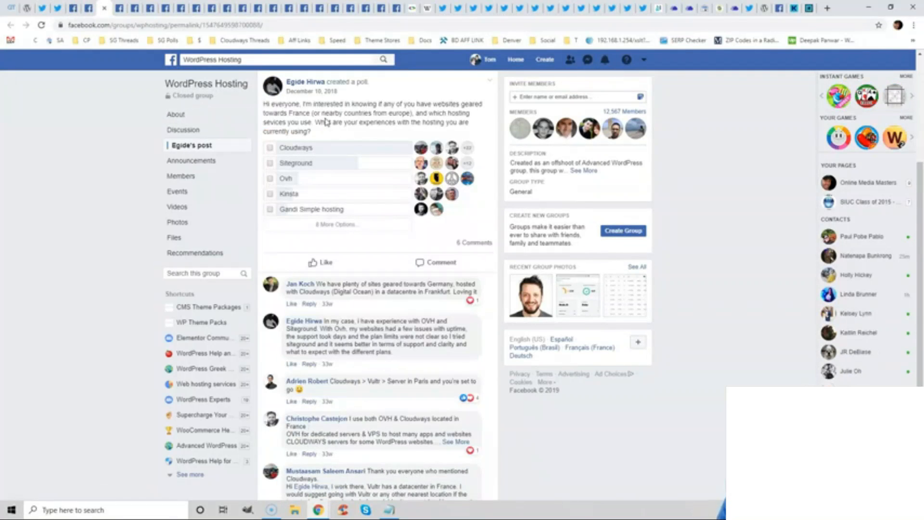
Step: Compare the hosting polls in the WooCommerce, Elementor, WPLearningLab, WordPress Experts and SEO Signals Lab Facebook groups
key(ctrl+Tab)
key(ctrl+Tab)
key(ctrl+Tab)
key(ctrl+Tab)
key(ctrl+Tab)
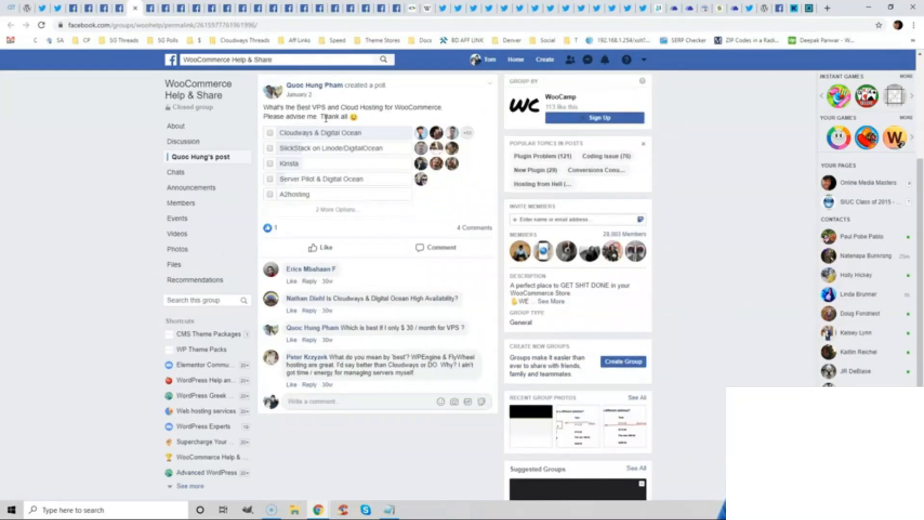
key(ctrl+Tab)
key(ctrl+Tab)
key(ctrl+Tab)
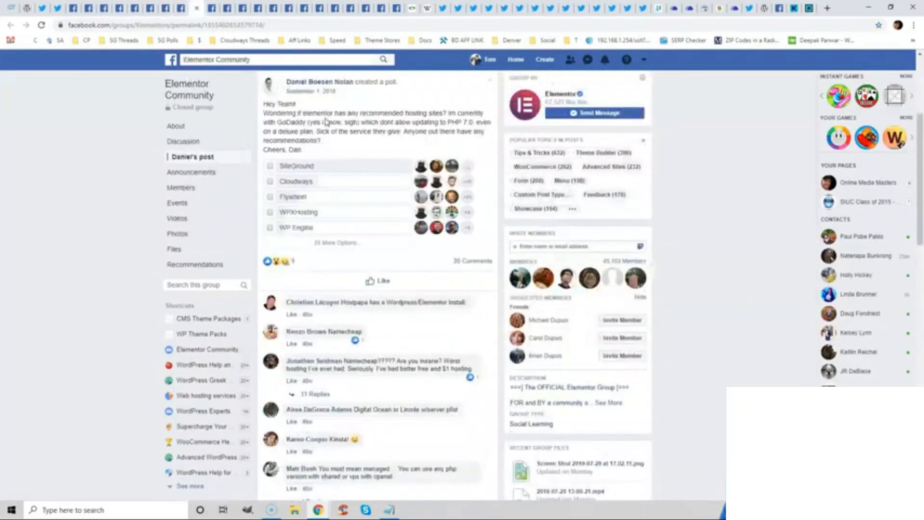
key(ctrl+Tab)
key(ctrl+Tab)
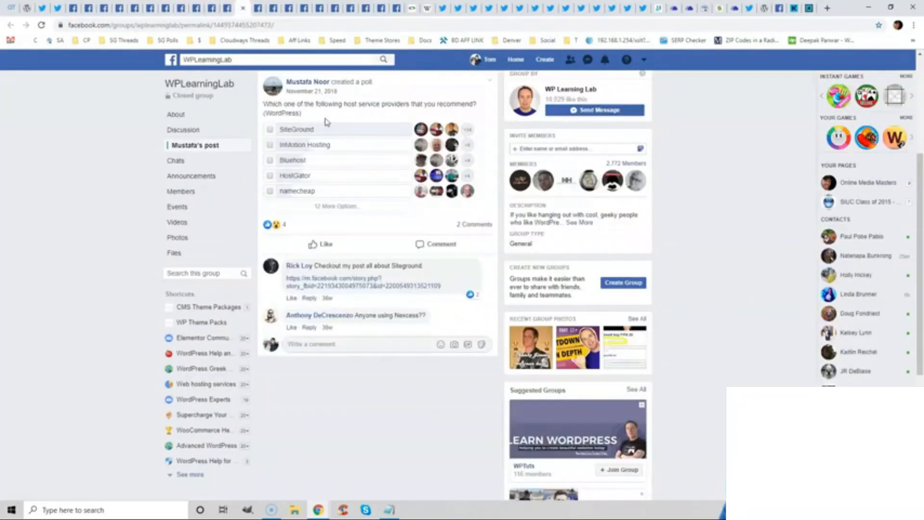
key(ctrl+Tab)
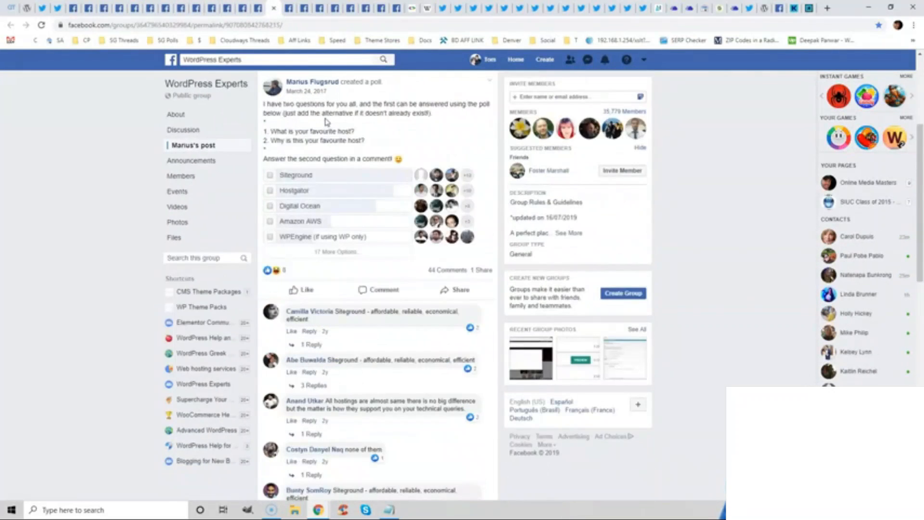
key(ctrl+Tab)
key(ctrl+Tab)
key(ctrl+Tab)
key(ctrl+Tab)
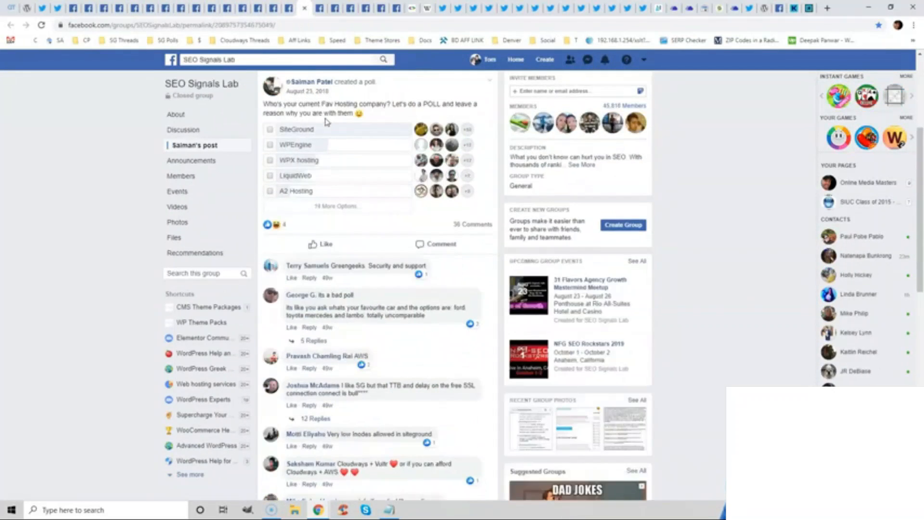
Step: Pass the remaining Facebook polls and examine the server response time (TTFB) recommendation in the PageSpeed Insights report
key(ctrl+Tab)
key(ctrl+Tab)
key(ctrl+Tab)
key(ctrl+Tab)
key(ctrl+Tab)
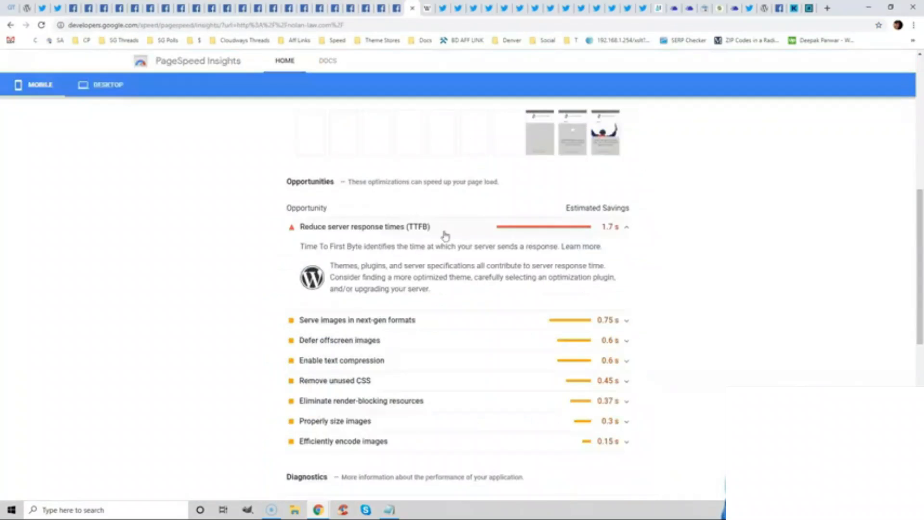
Step: Examine the subsidiary brands list in Wikipedia's Endurance International Group article, highlighting the phrase about the EIG brands it includes
key(ctrl+Tab)
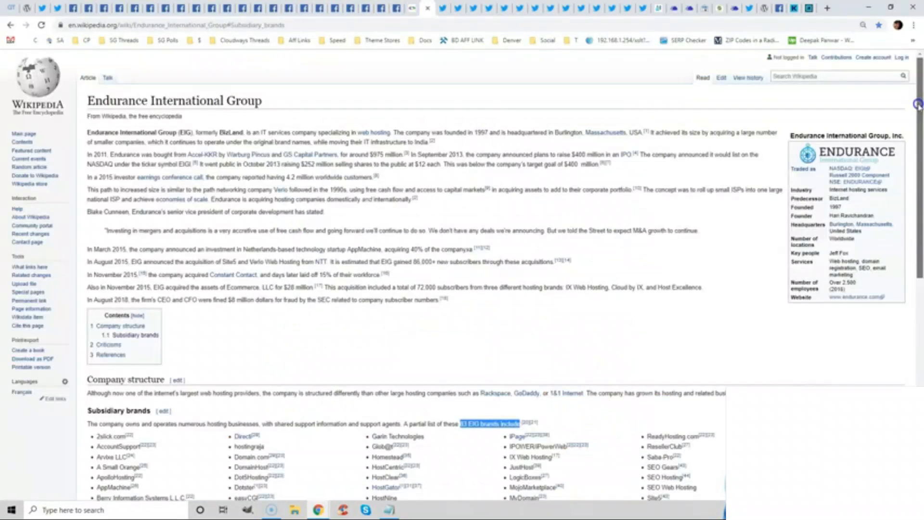
drag(918, 106, 918, 179)
scroll(918, 179, down, 2)
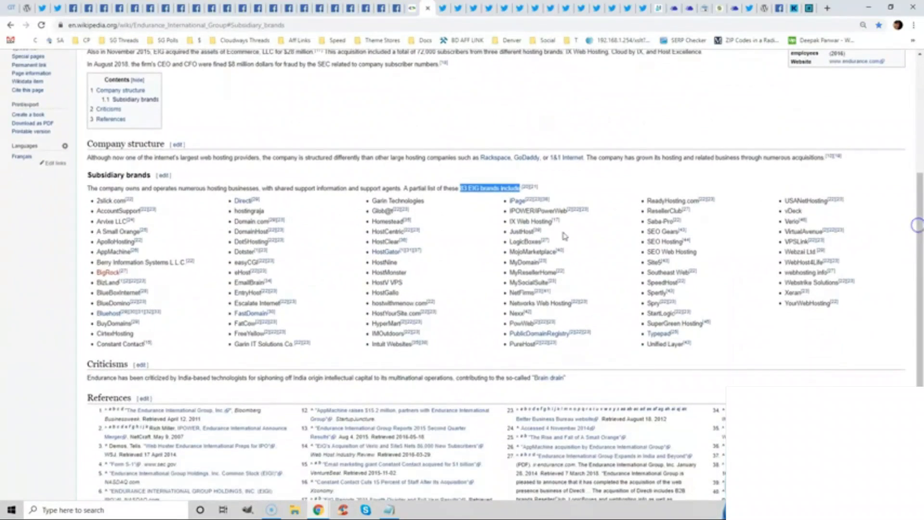
click(458, 184)
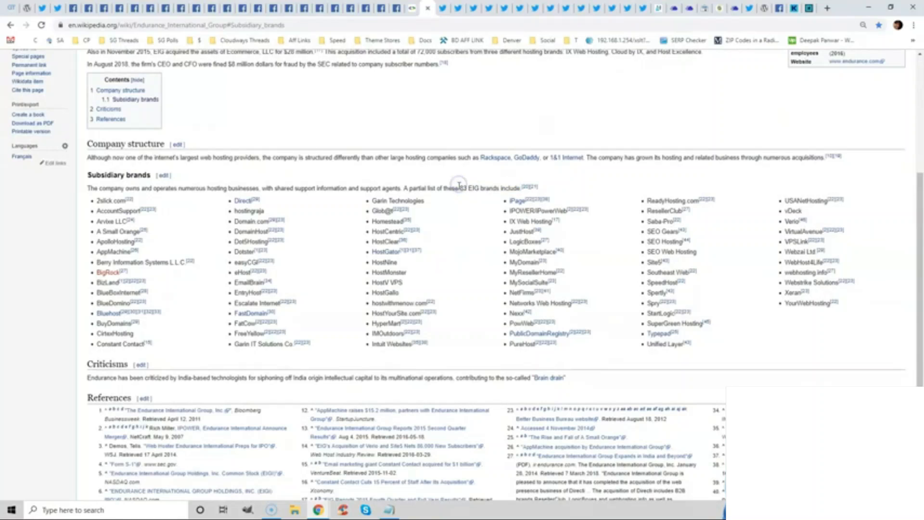
drag(460, 188, 517, 188)
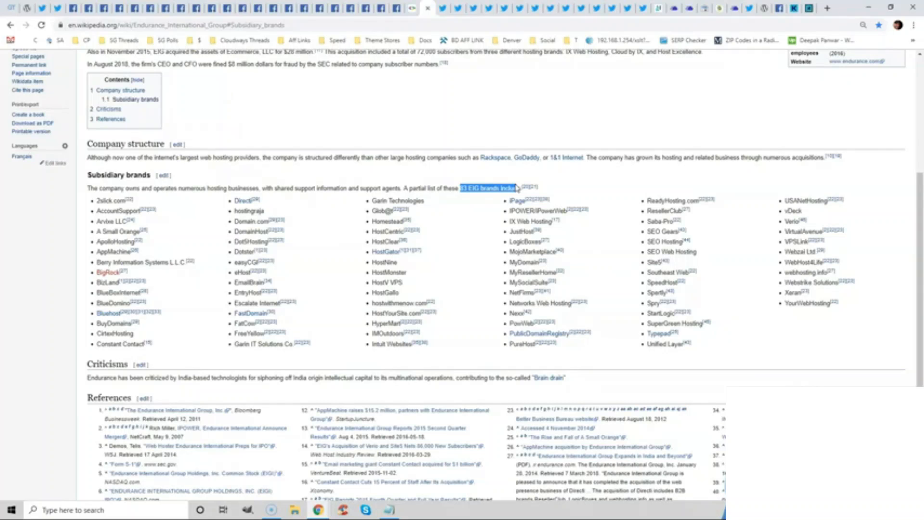
Step: Read through the tweets reporting load time improvements after switching hosts to SiteGround, up to the one citing a GTmetrix test
key(ctrl+Tab)
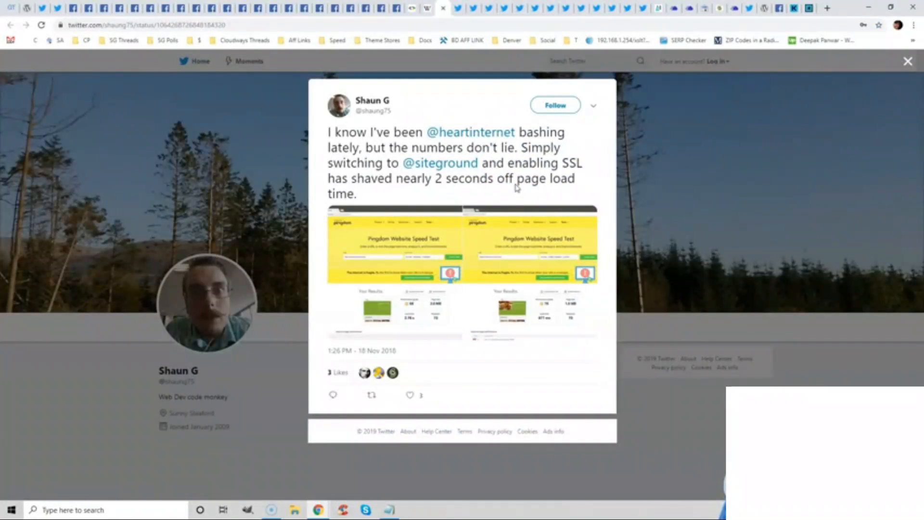
key(ctrl+Tab)
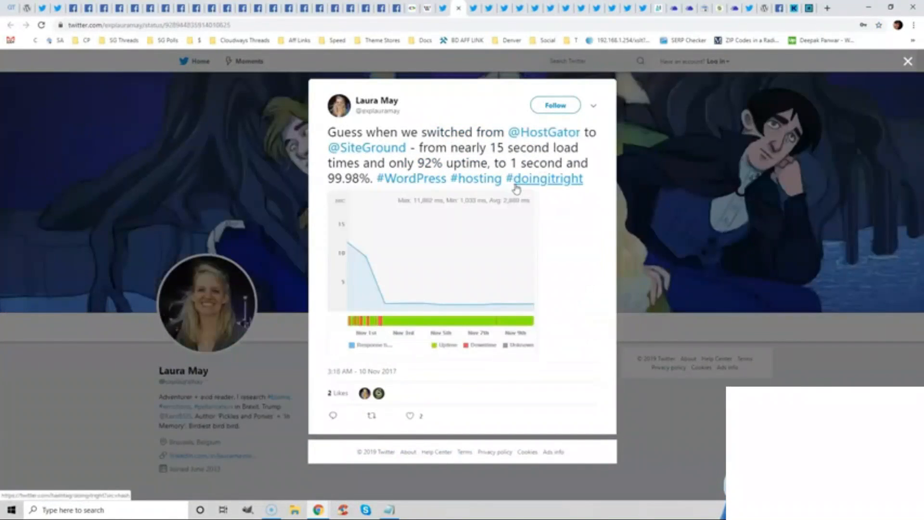
key(ctrl+Tab)
key(ctrl+Tab)
key(ctrl+Tab)
key(ctrl+Tab)
key(ctrl+Tab)
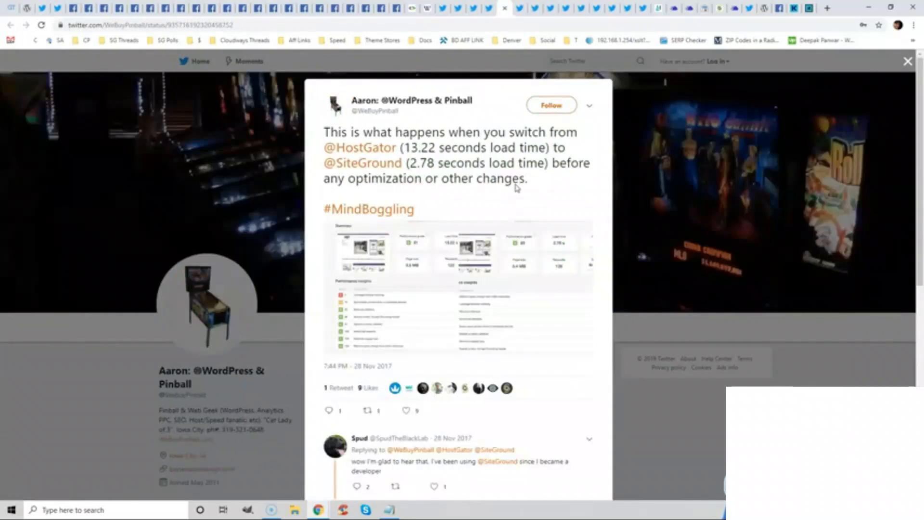
key(ctrl+Tab)
key(ctrl+Tab)
key(ctrl+Tab)
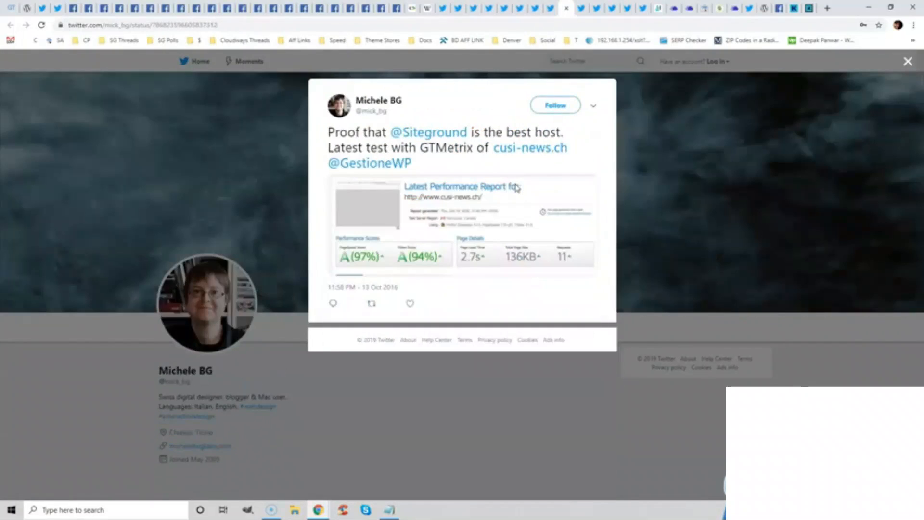
Step: Read the remaining speed test tweets, including those crediting Cloudways Varnish with the Breeze plugin and Fat Panda Design's switch to Cloudways
key(ctrl+Tab)
key(ctrl+Tab)
key(ctrl+Tab)
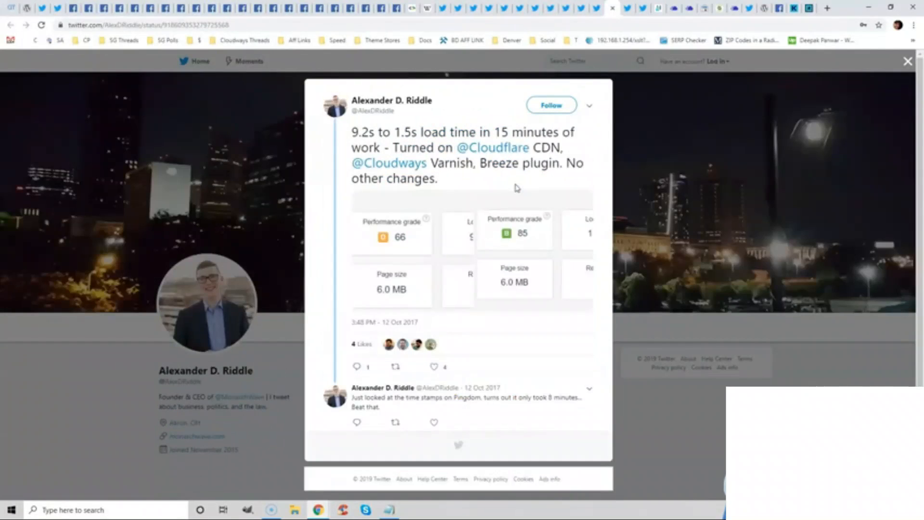
key(ctrl+Tab)
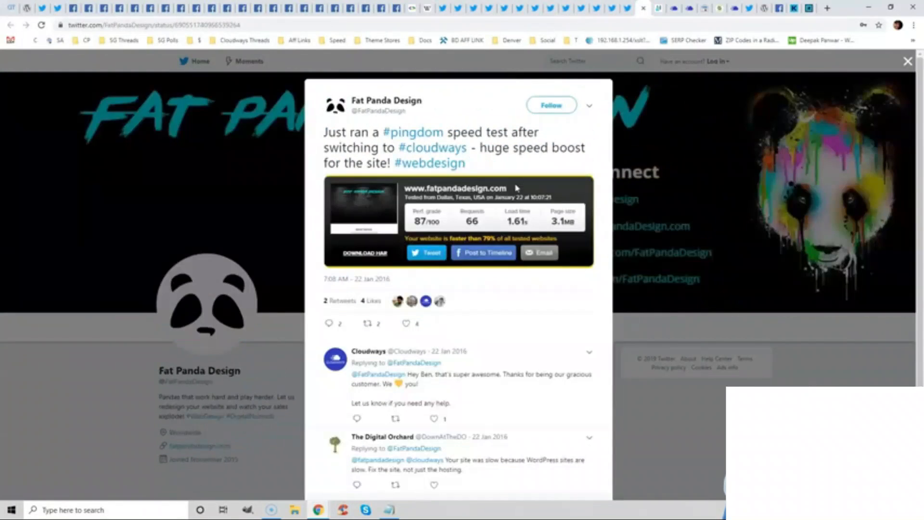
Step: Review the Hosting Checker lookup for onlinemediamasters.com and view the Cloudways page on managed DigitalOcean cloud hosting
key(ctrl+Tab)
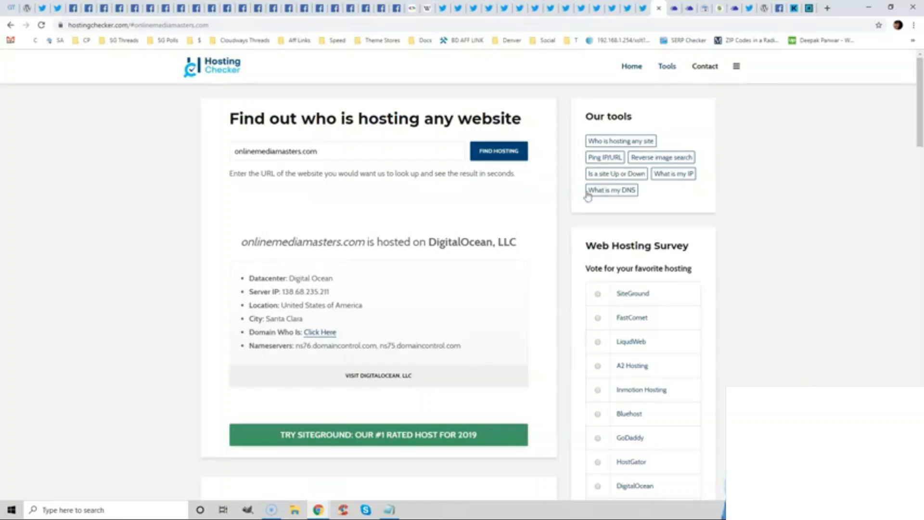
drag(920, 113, 920, 129)
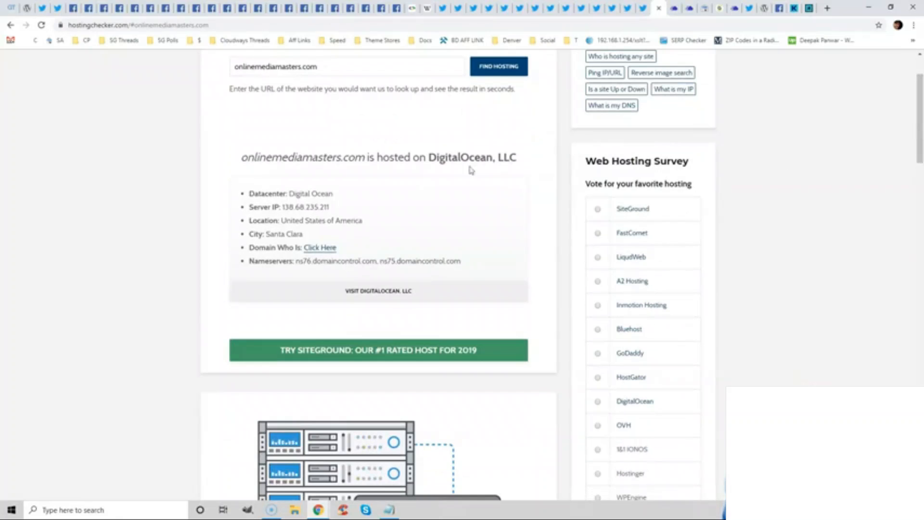
key(ctrl+Tab)
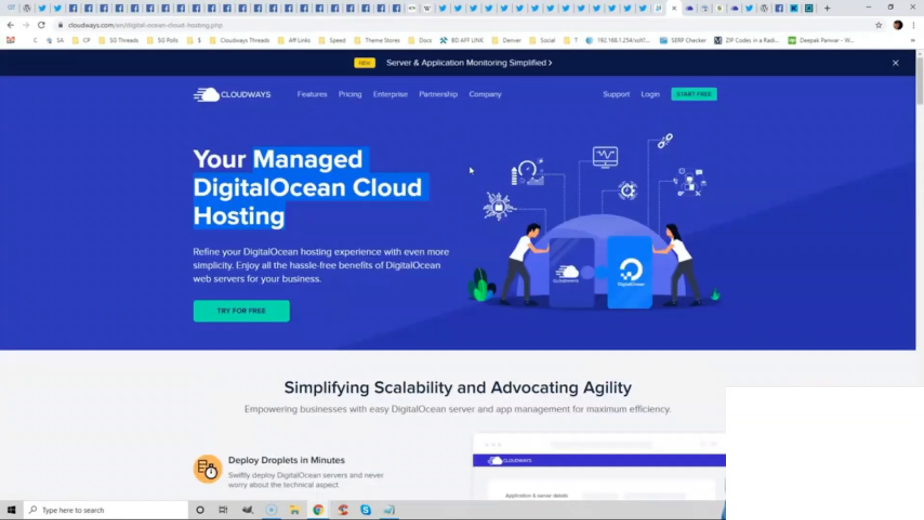
click(321, 231)
Step: Check the date of the Cloudways support ticket about the GoDaddy record against the Crawl Stats graphs in Search Console
key(ctrl+Tab)
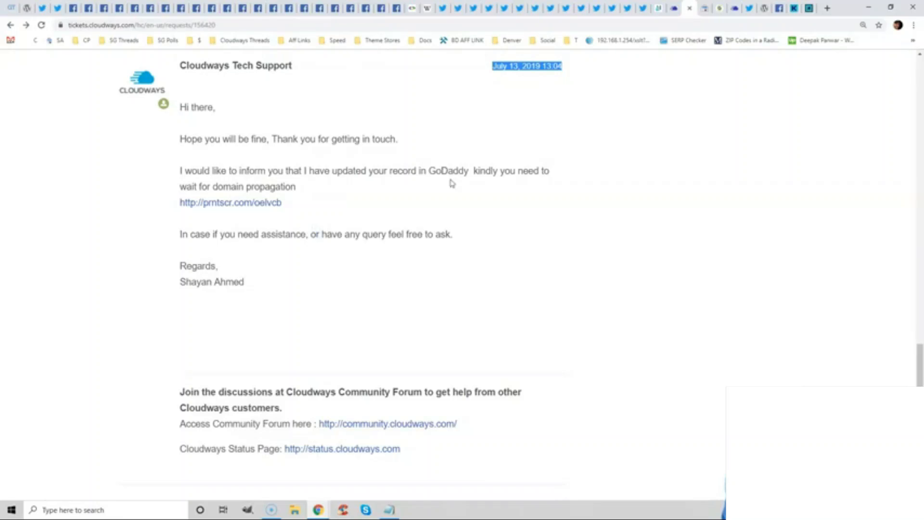
click(704, 9)
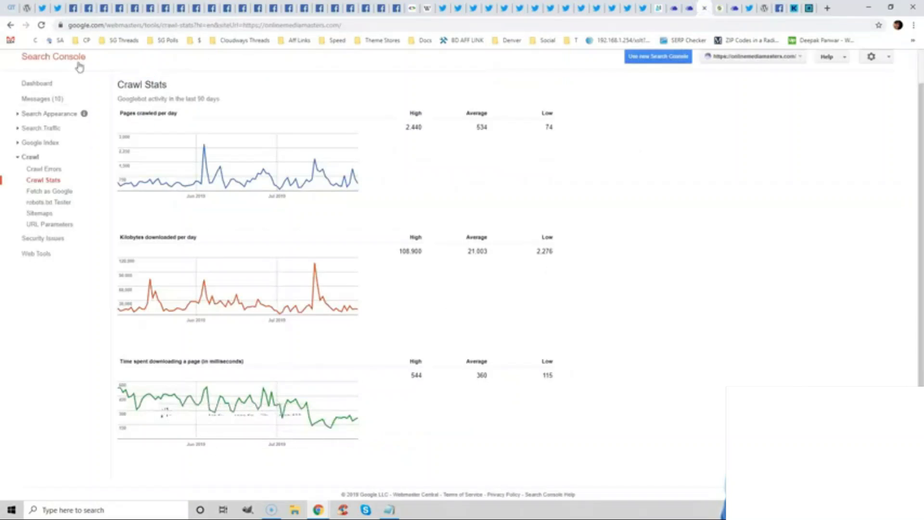
Step: Highlight the Fully Loaded Time value in the GTmetrix report for onlinemediamasters.com, and clear the selection
click(14, 8)
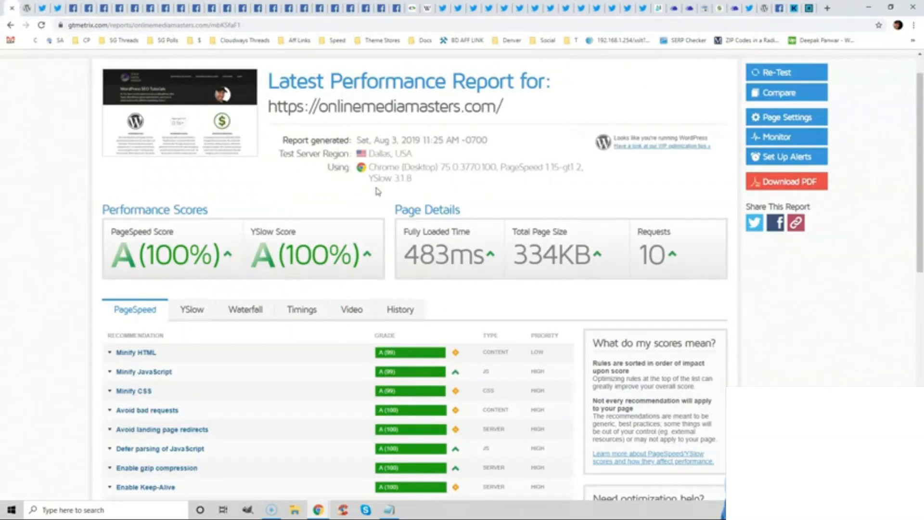
drag(403, 253, 484, 255)
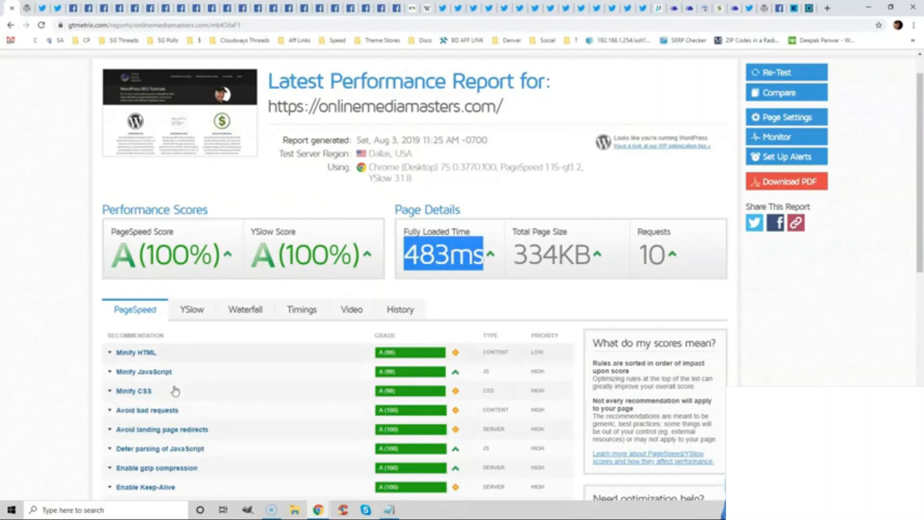
click(435, 276)
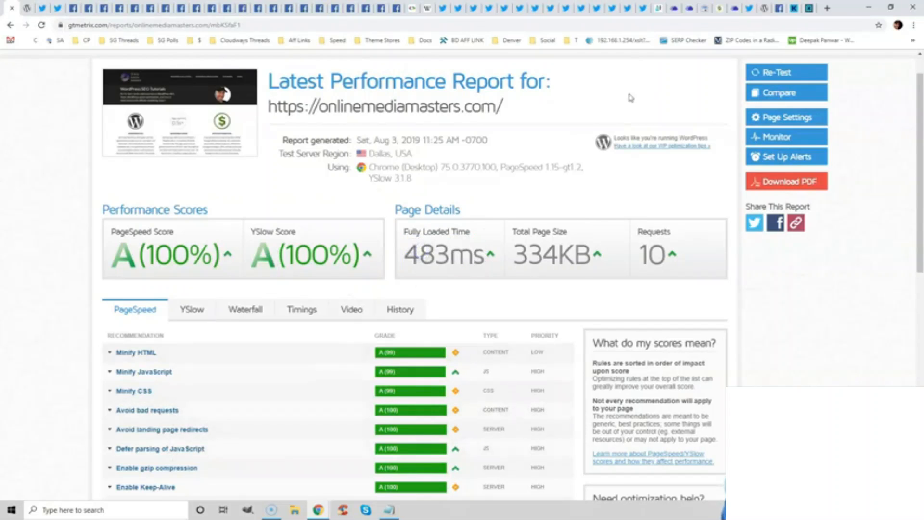
Step: Compare the server resource allocations of the StartUp, GrowBig and GoGeek plans in SiteGround's hosting features table
click(719, 9)
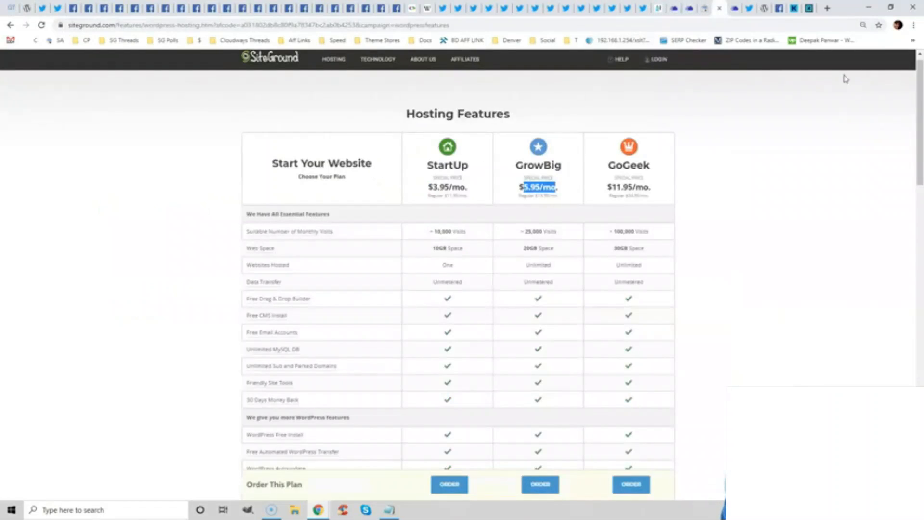
drag(920, 103, 920, 382)
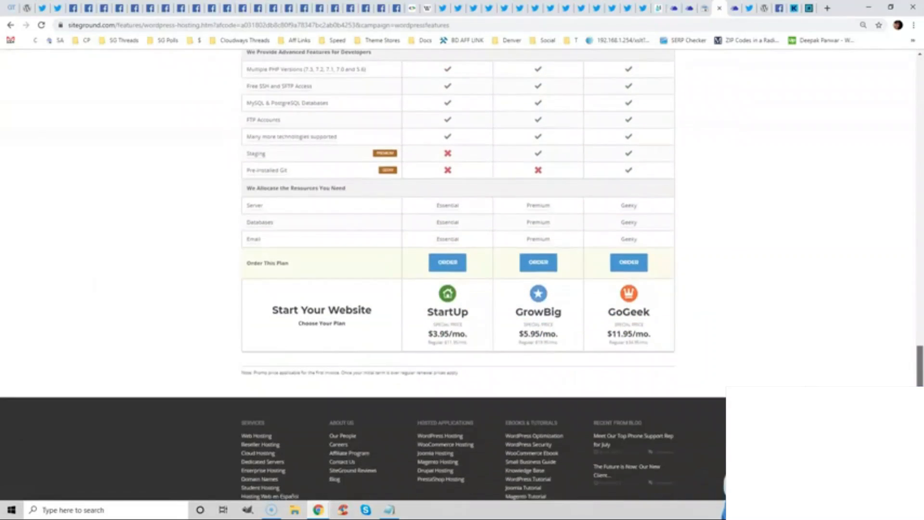
mouse_move(454, 209)
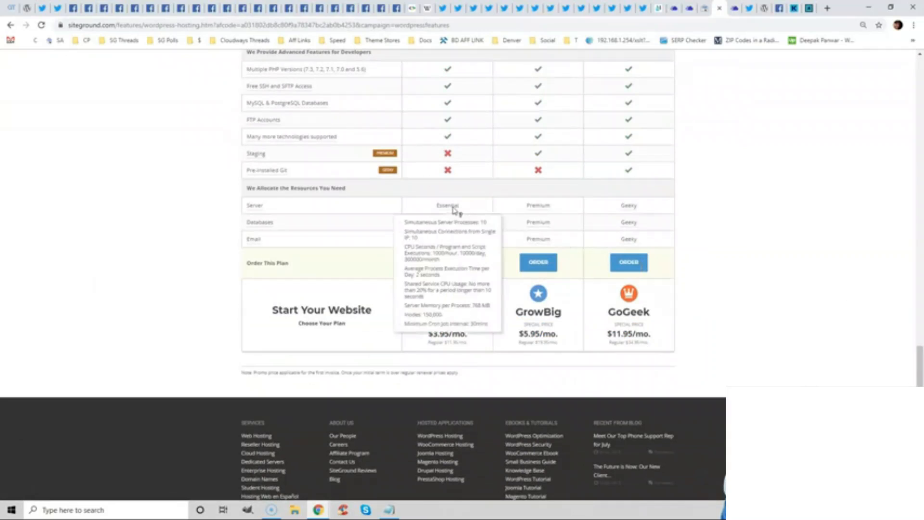
mouse_move(529, 209)
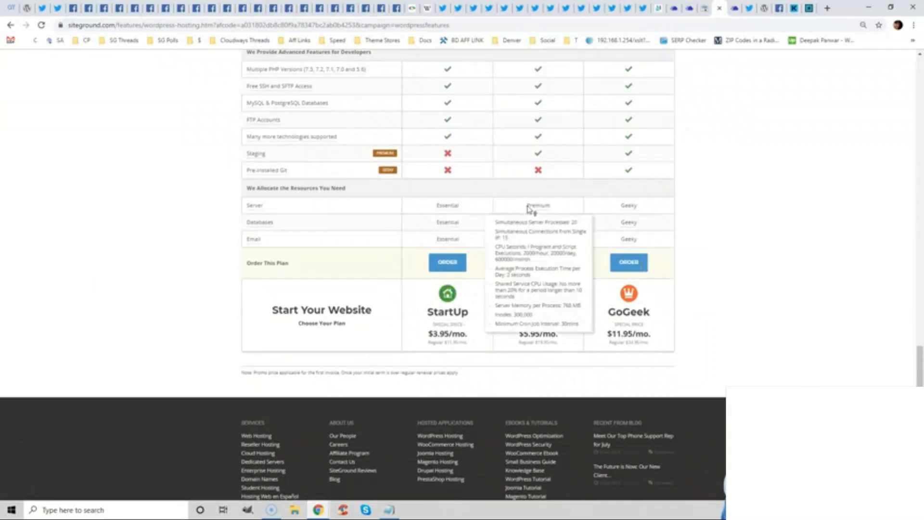
mouse_move(630, 207)
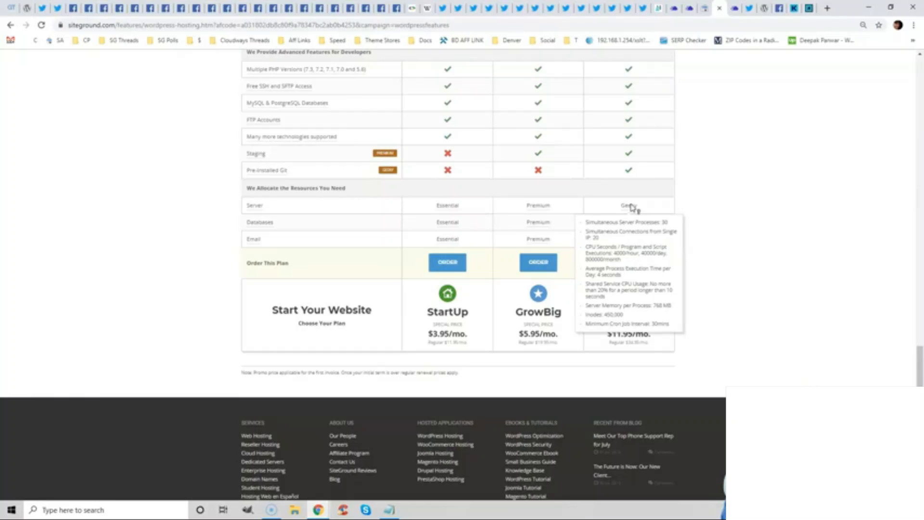
mouse_move(535, 208)
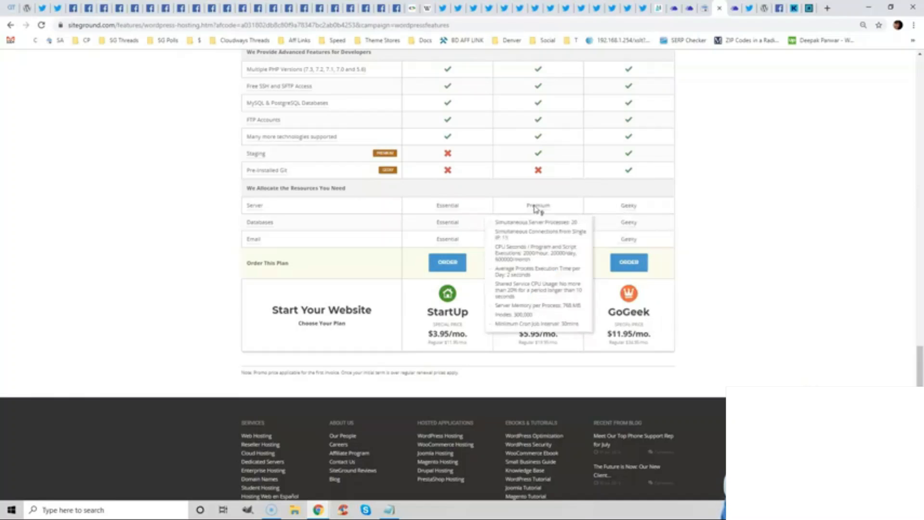
Step: Highlight "Number of Servers" in the topics list of WordPress.org's Optimization article
click(27, 9)
click(787, 252)
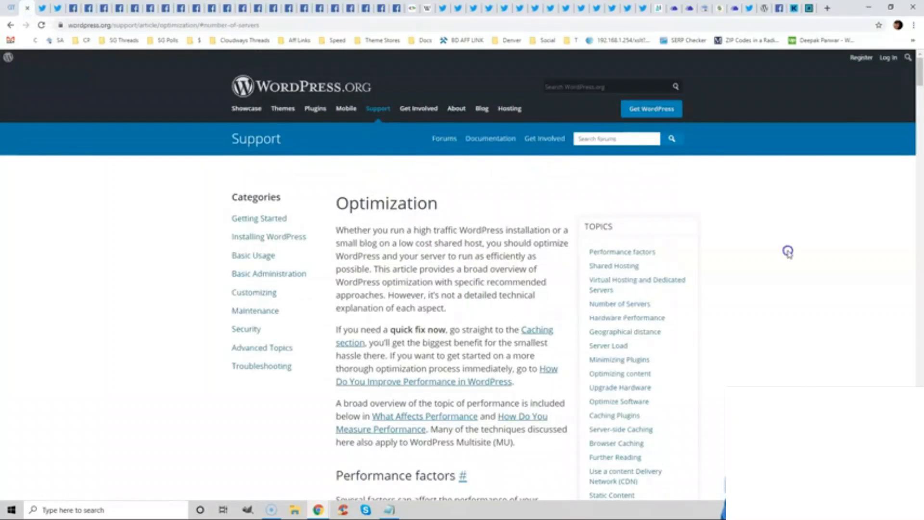
drag(662, 305, 588, 305)
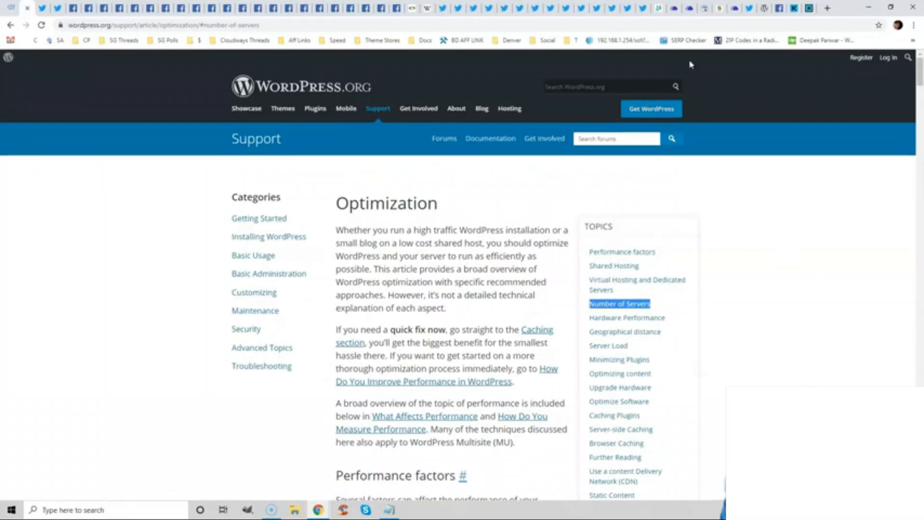
Step: Set the DigitalOcean server size to 16GB in the Cloudways managed application deployment form
click(733, 8)
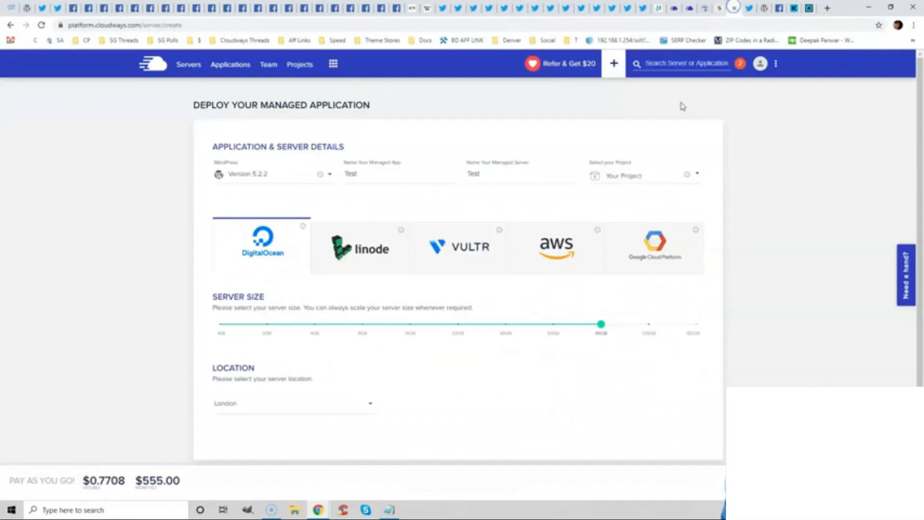
click(402, 325)
drag(402, 325, 420, 325)
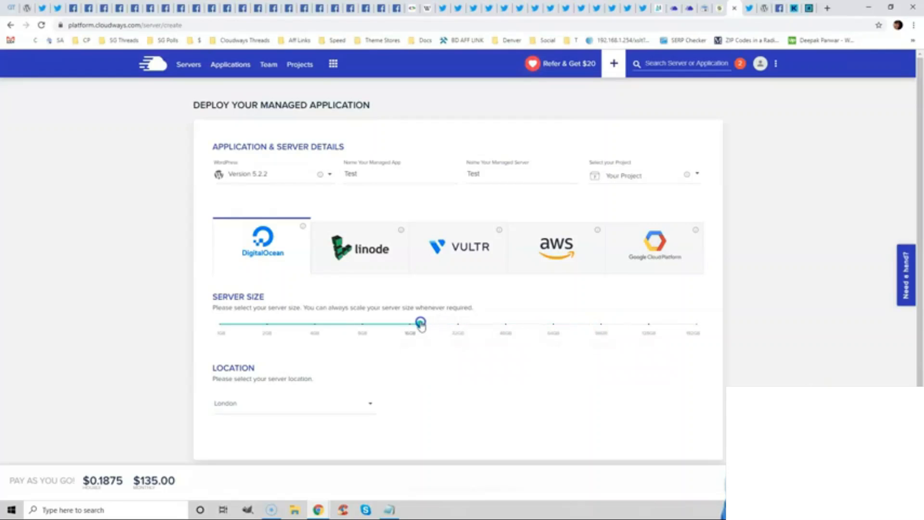
Step: Read Yoast's tweet about switching to SiteGround and WordPress.org's list of recommended hosts
click(749, 9)
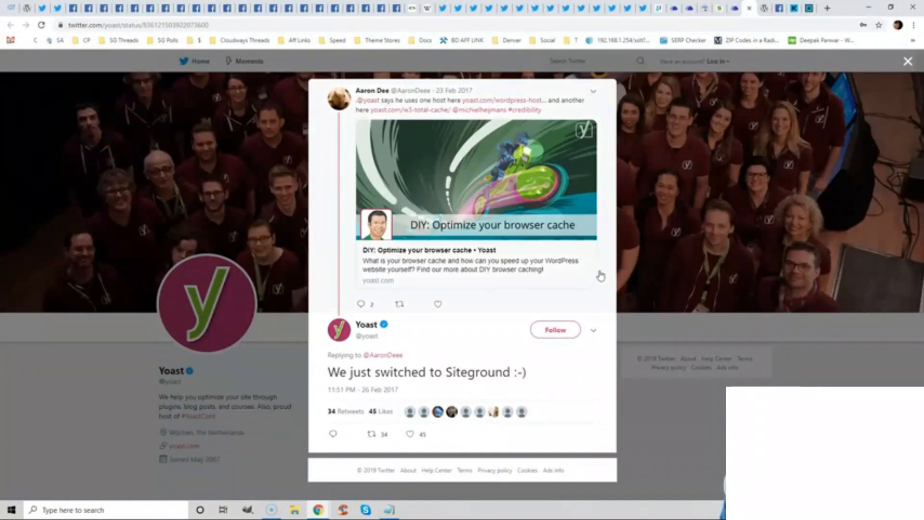
key(ctrl+Tab)
click(789, 221)
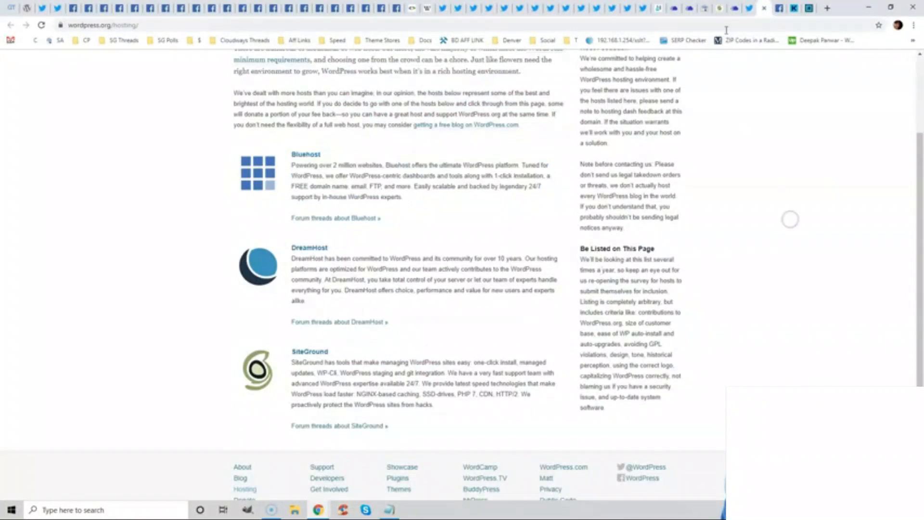
Step: Highlight the GrowBig plan's regular price and special price in SiteGround's features table, and view Kinsta's premium WordPress hosting page
click(719, 8)
drag(919, 366, 920, 76)
click(524, 195)
drag(523, 195, 556, 202)
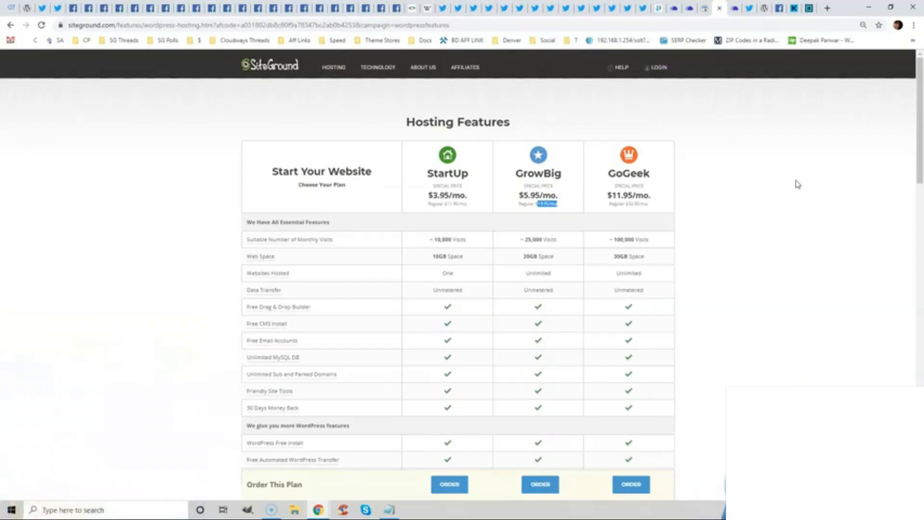
drag(522, 194, 555, 195)
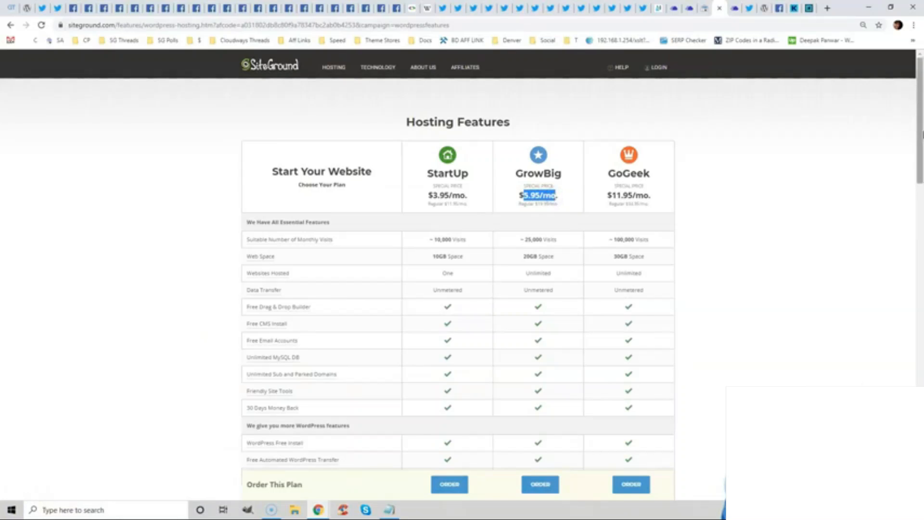
drag(920, 130, 920, 142)
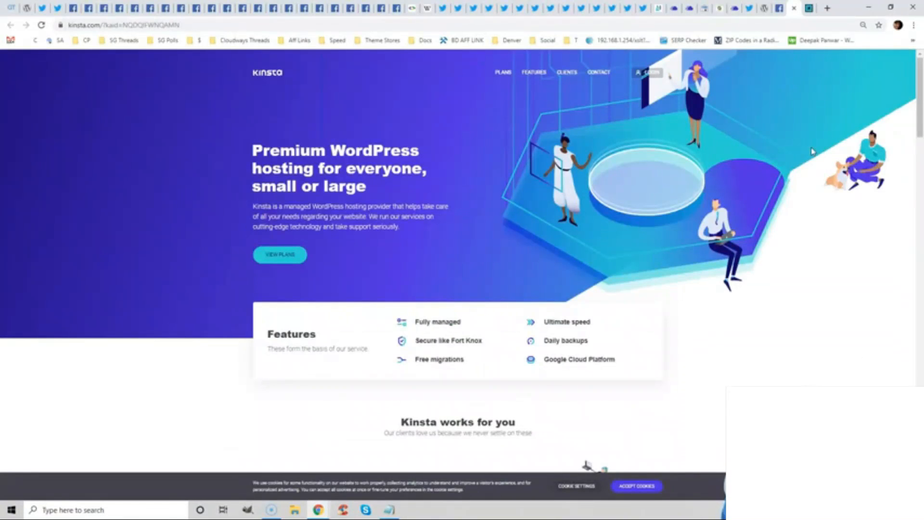
key(ctrl+Tab)
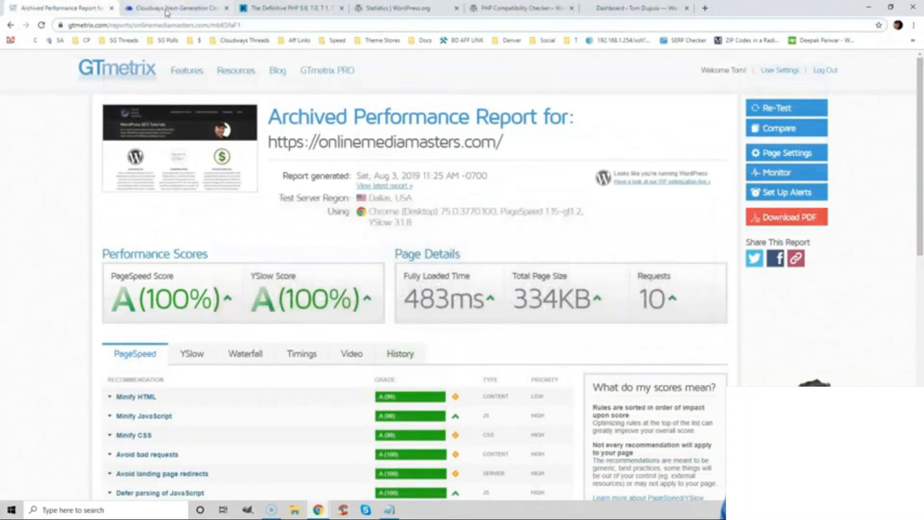
Step: Open the list of available PHP versions for the server in Cloudways' Settings & Packages
click(162, 9)
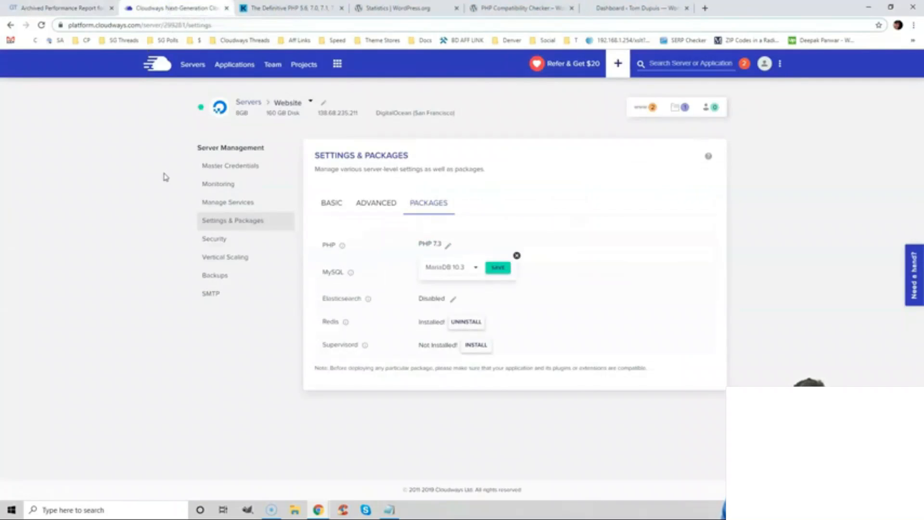
click(448, 246)
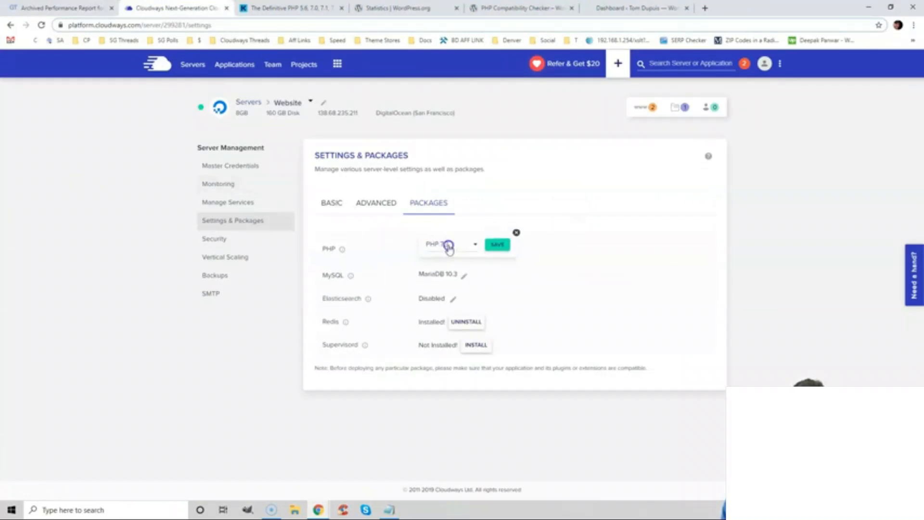
click(448, 246)
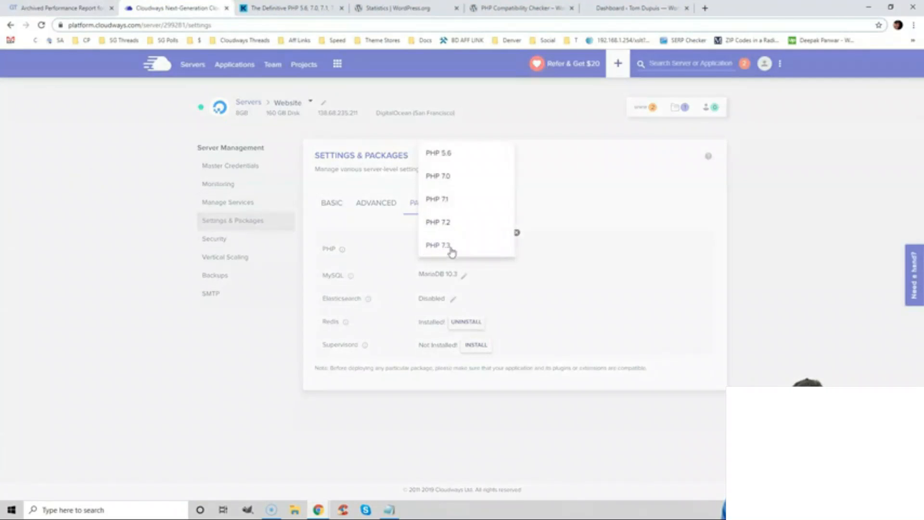
Step: Examine Kinsta's WordPress 5.0 PHP benchmark chart and the PHP Versions chart on WordPress.org's statistics page
click(289, 8)
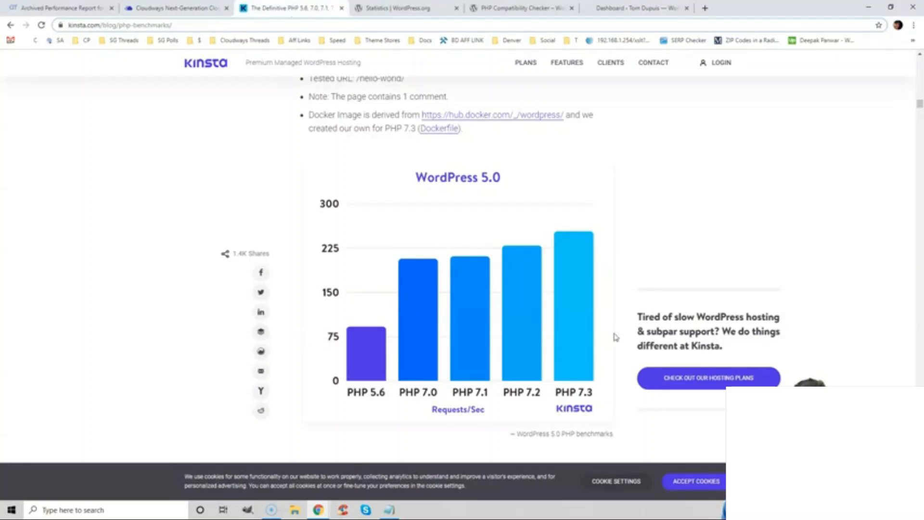
click(399, 8)
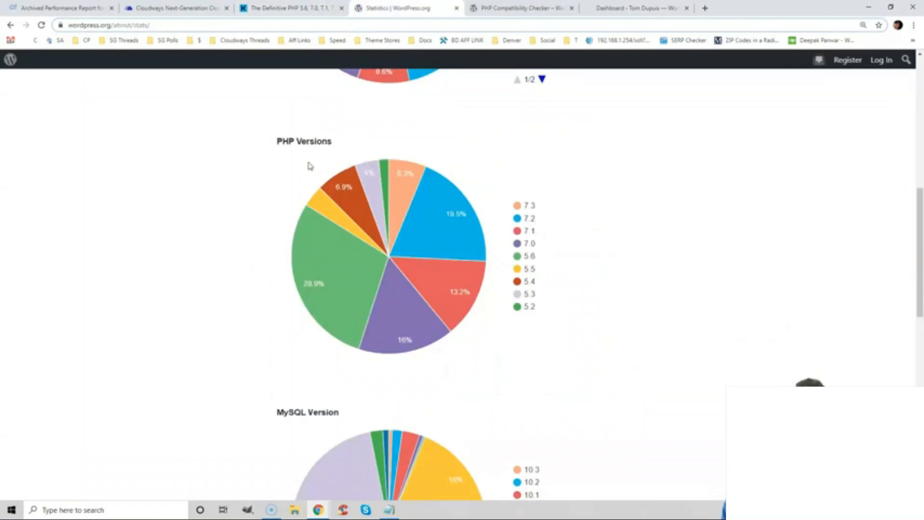
Step: Inspect the version 7.2 and 5.6 slices in the PHP Versions chart, and view the PHP Compatibility Checker plugin page
mouse_move(444, 207)
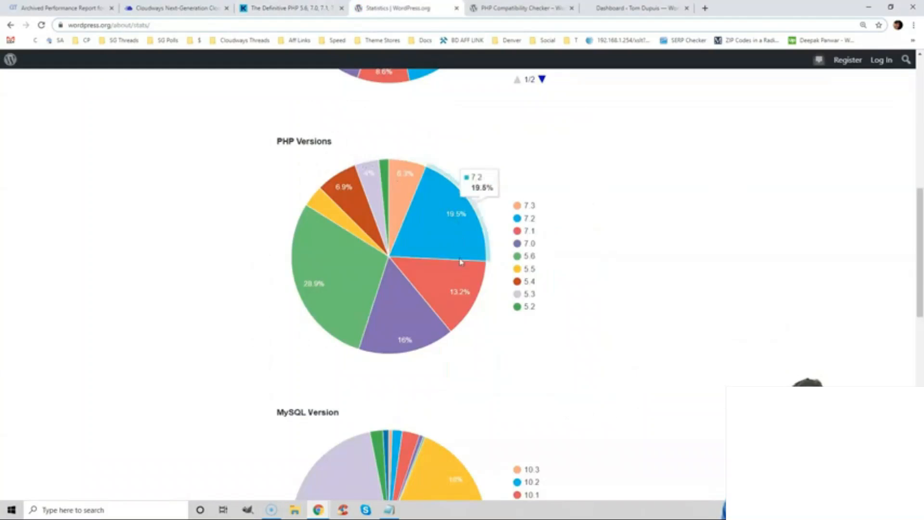
mouse_move(387, 215)
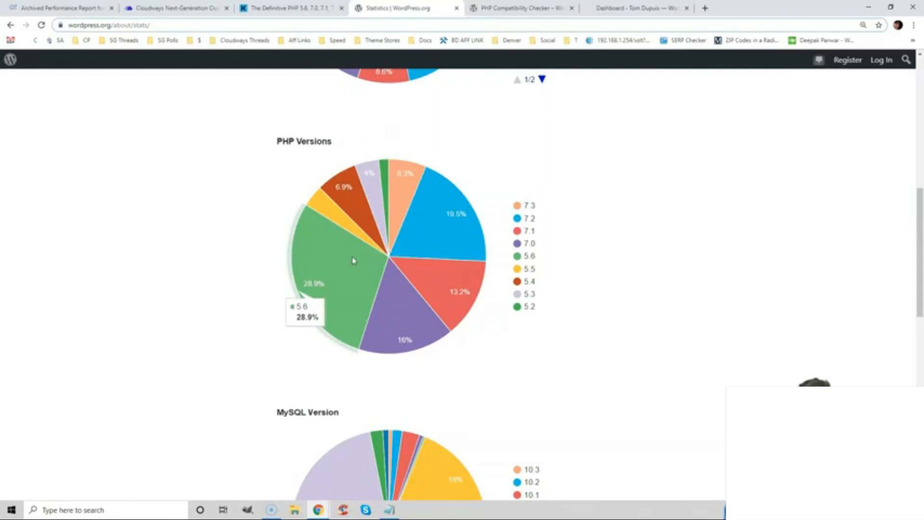
click(516, 8)
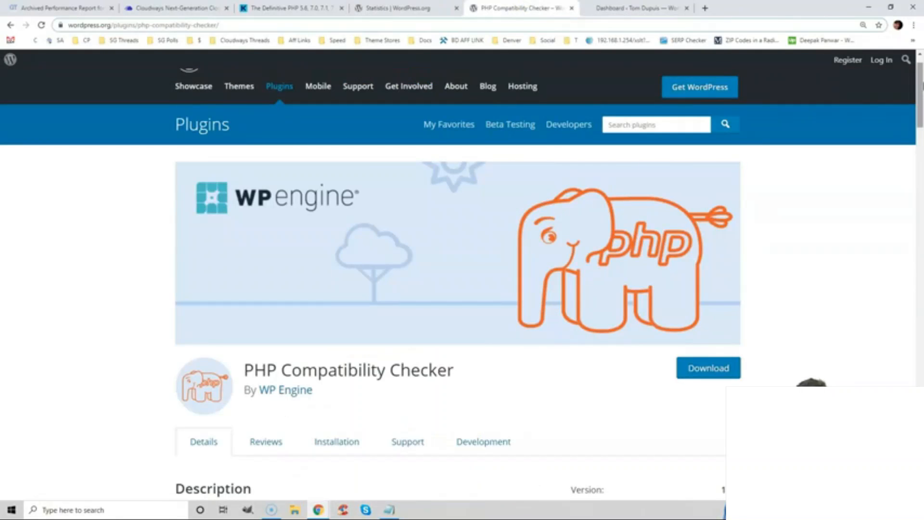
mouse_move(921, 84)
mouse_down()
mouse_move(920, 172)
mouse_move(920, 80)
mouse_up()
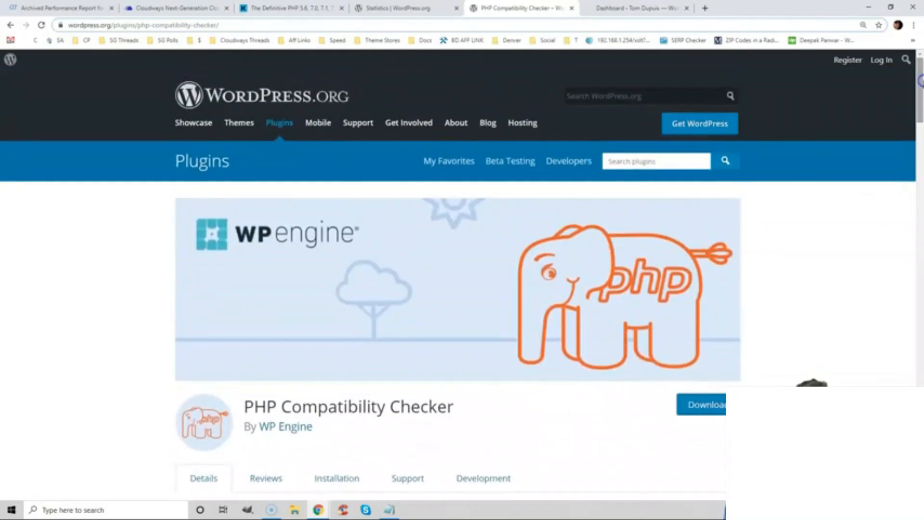
click(169, 7)
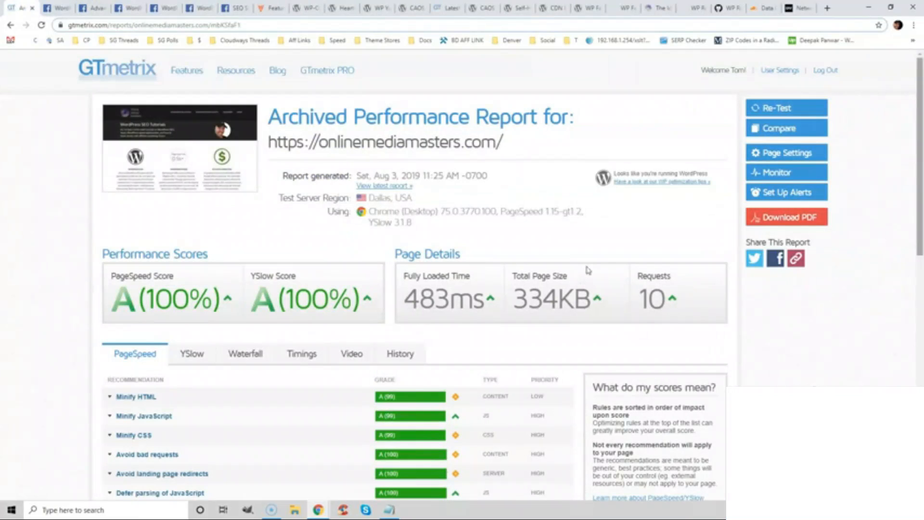
Step: Review the PageSpeed recommendations in the GTmetrix report, and look through the Facebook polls on the best cache plugin up to SEO Signals Lab's
drag(922, 147, 911, 281)
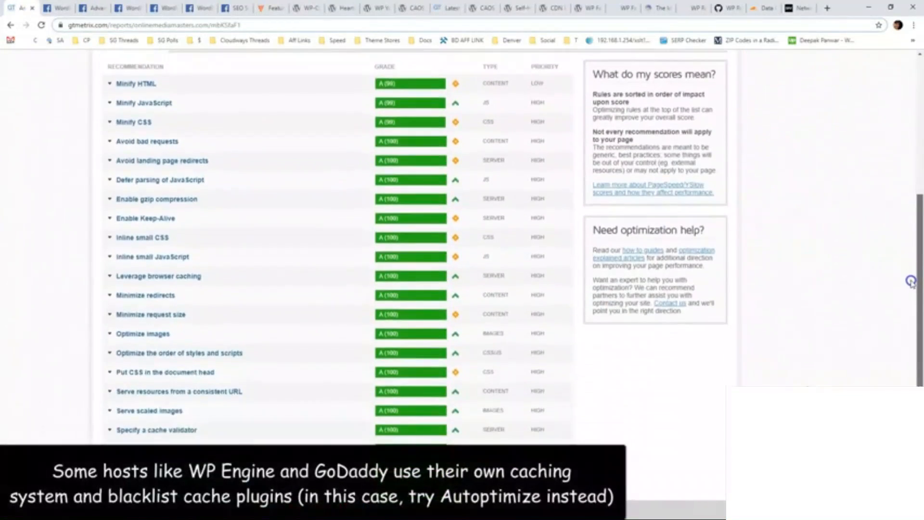
click(58, 8)
key(ctrl+Tab)
key(ctrl+Tab)
key(ctrl+Tab)
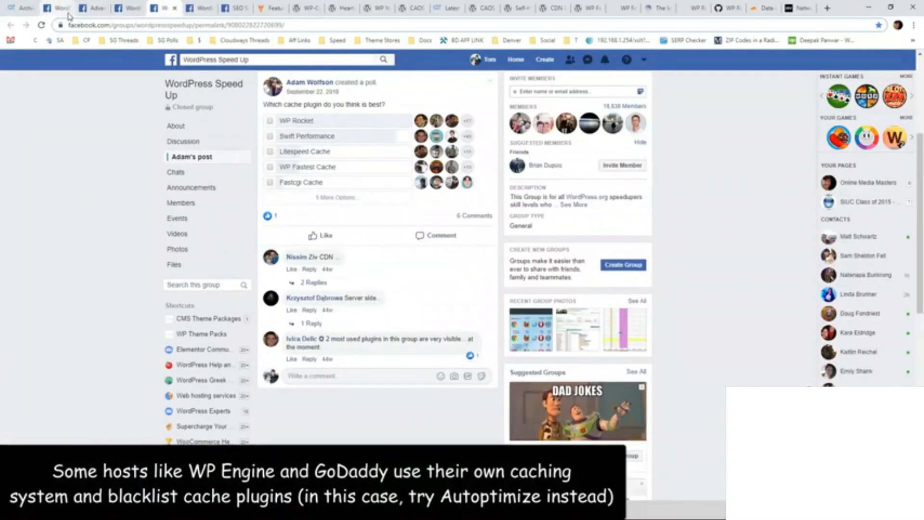
key(ctrl+Tab)
key(ctrl+Tab)
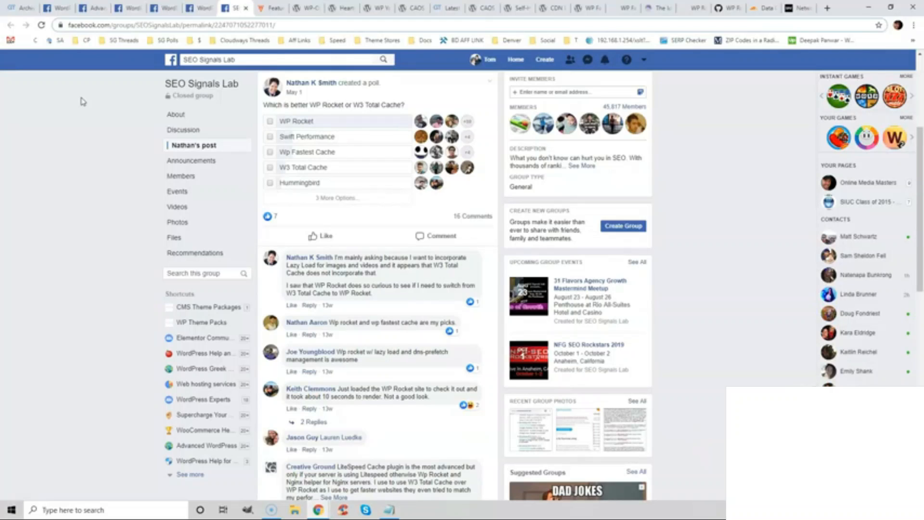
Step: Review WP Rocket's feature comparison table, and view the WP-Optimize and WP YouTube Lyte plugin pages
click(273, 8)
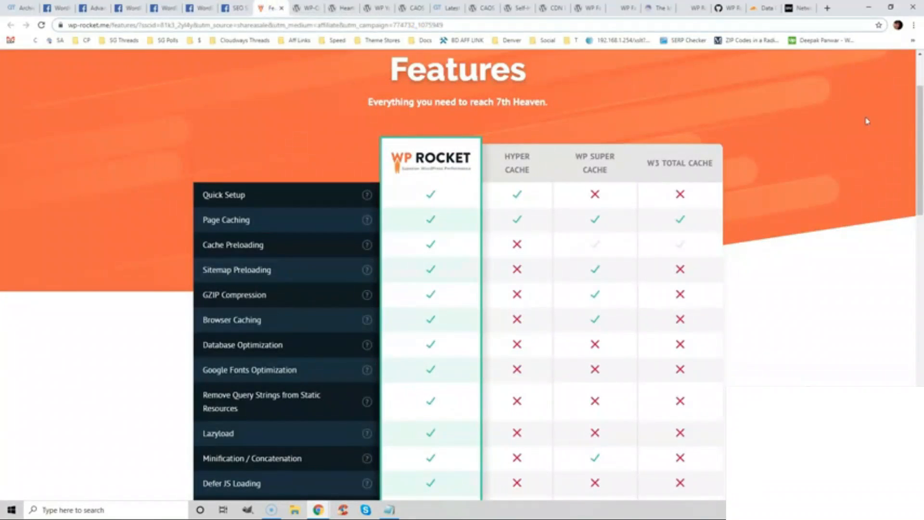
drag(920, 139, 920, 243)
key(ctrl+Tab)
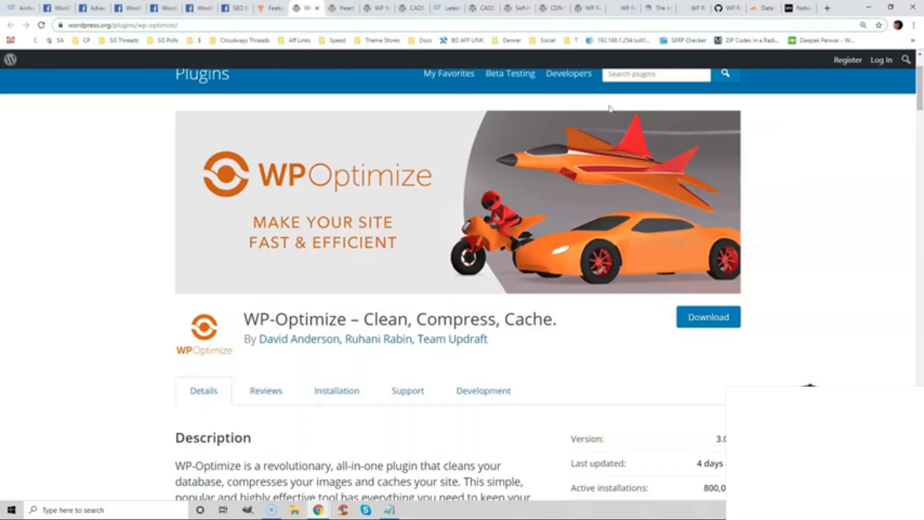
click(339, 8)
key(ctrl+Tab)
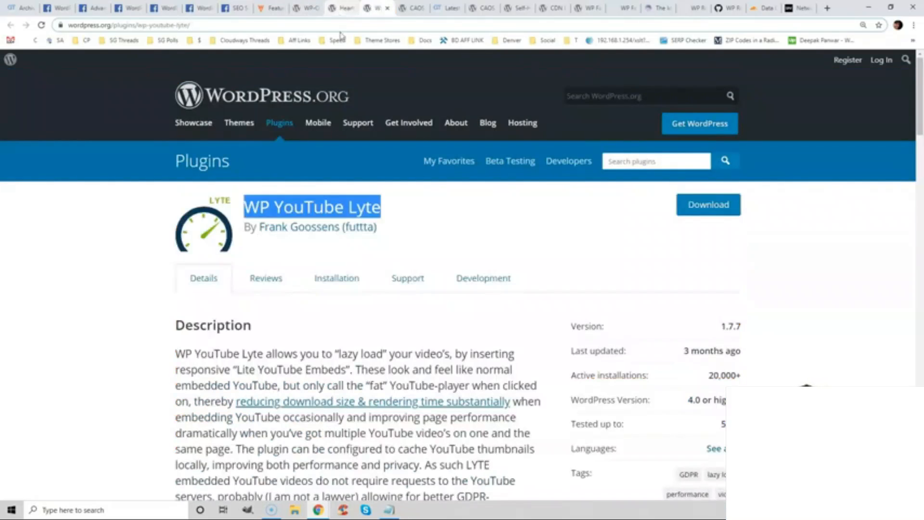
click(288, 209)
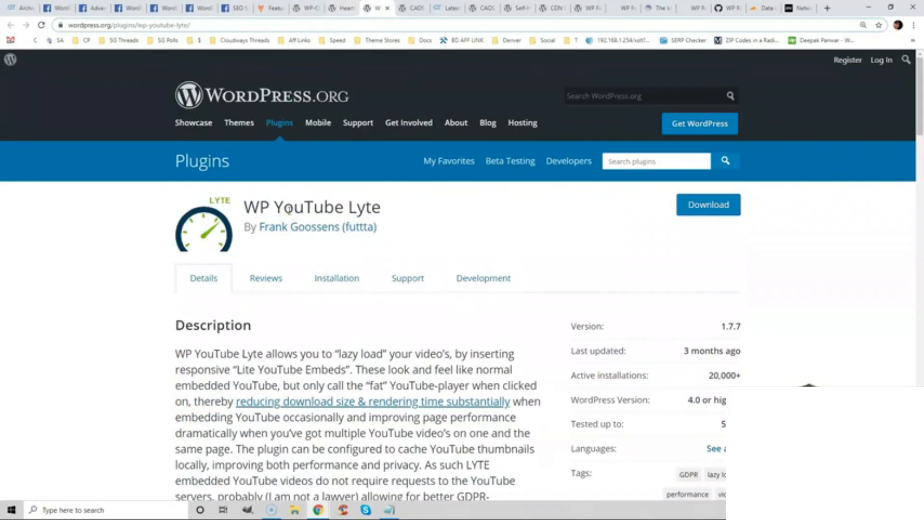
Step: View the CAOS for Analytics, Self-Hosted Google Fonts and CDN Enabler plugin pages, and return to the start of WP Rocket's features page
key(ctrl+Tab)
scroll(920, 103, down, 3)
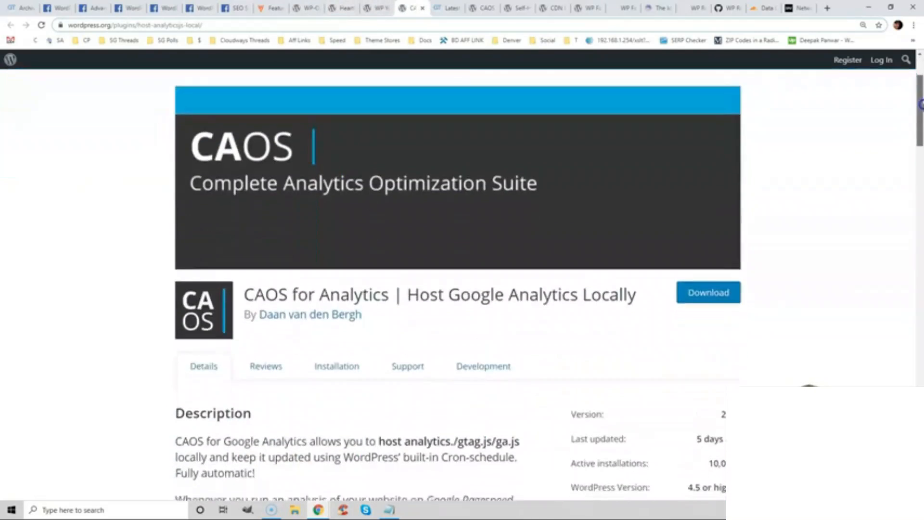
click(447, 8)
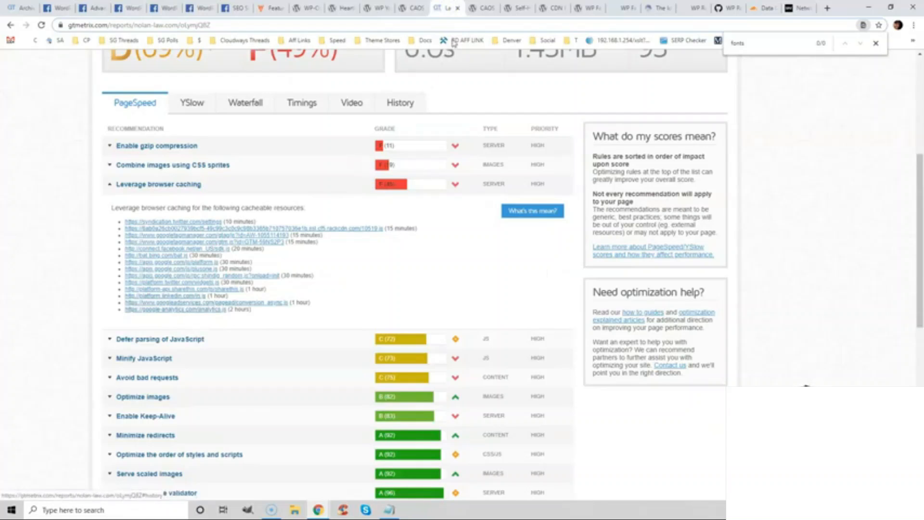
click(474, 8)
click(516, 8)
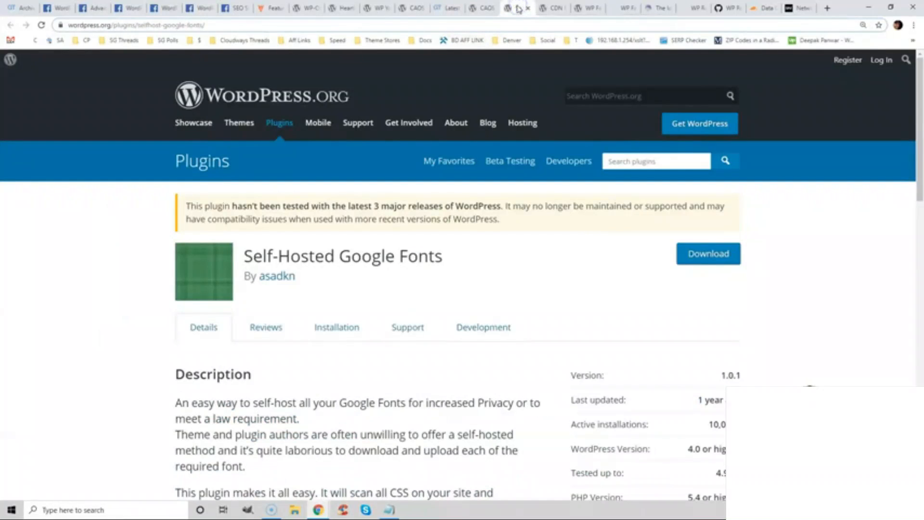
click(554, 7)
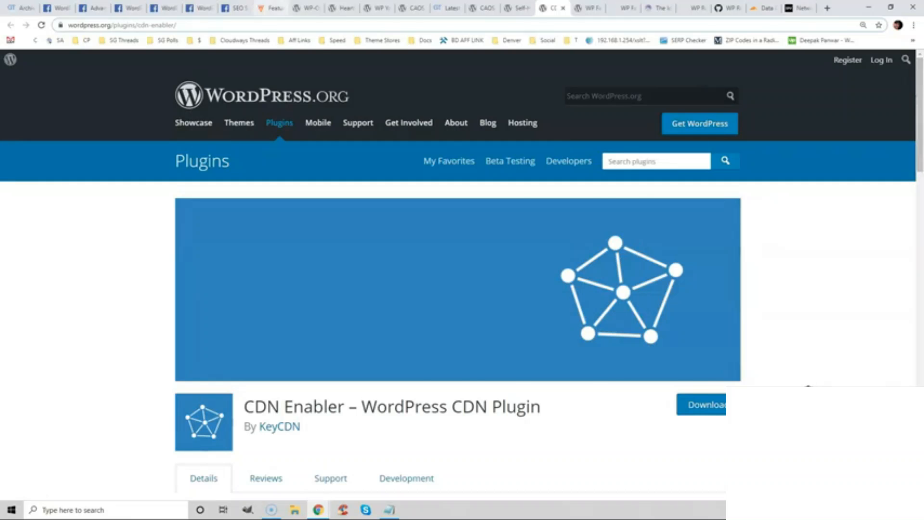
click(269, 8)
drag(920, 244, 921, 106)
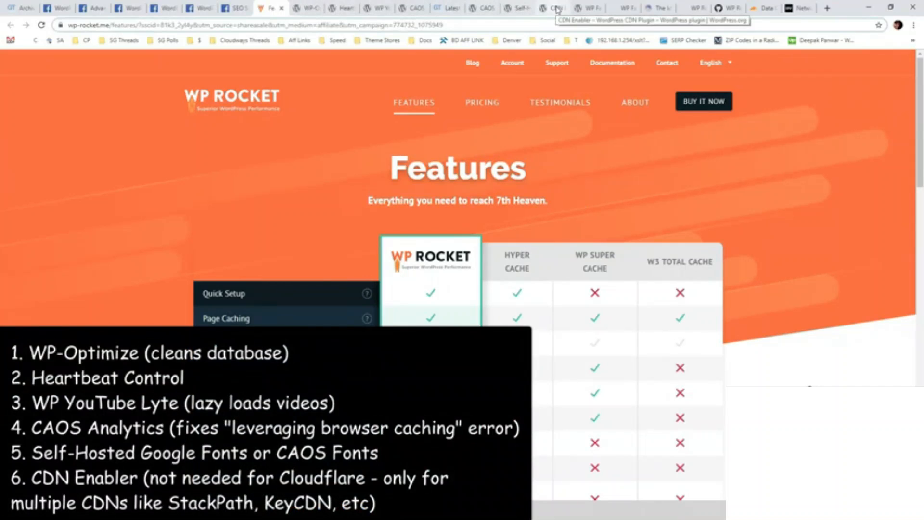
Step: View the WP Fastest Cache plugin page, and review the plugin's general settings and CDN options on the site
click(588, 8)
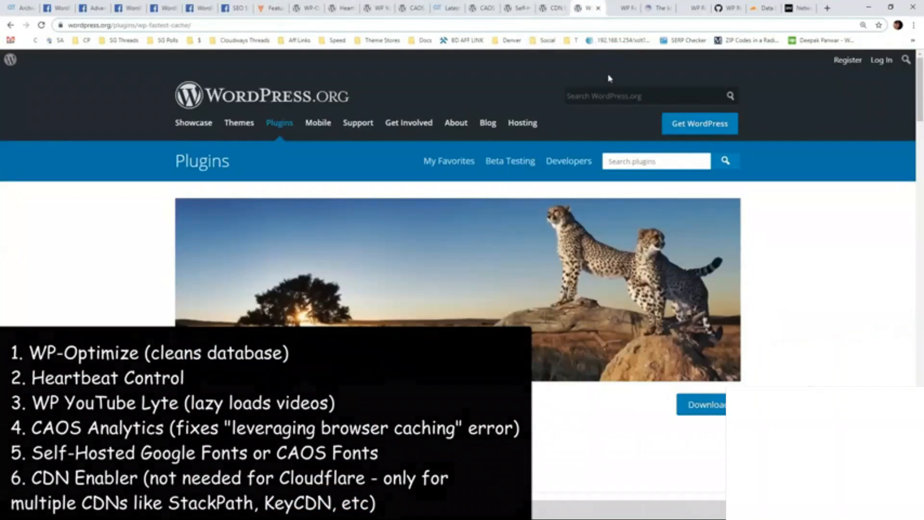
click(623, 8)
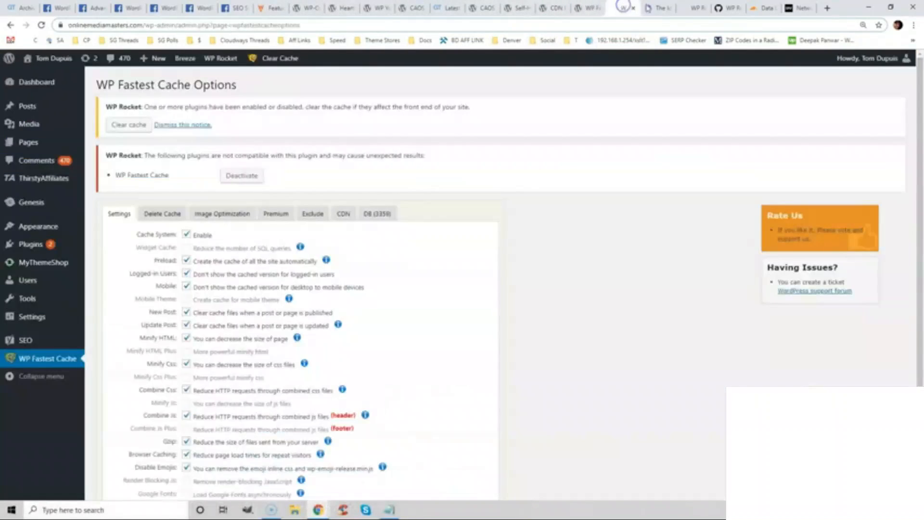
drag(920, 103, 922, 174)
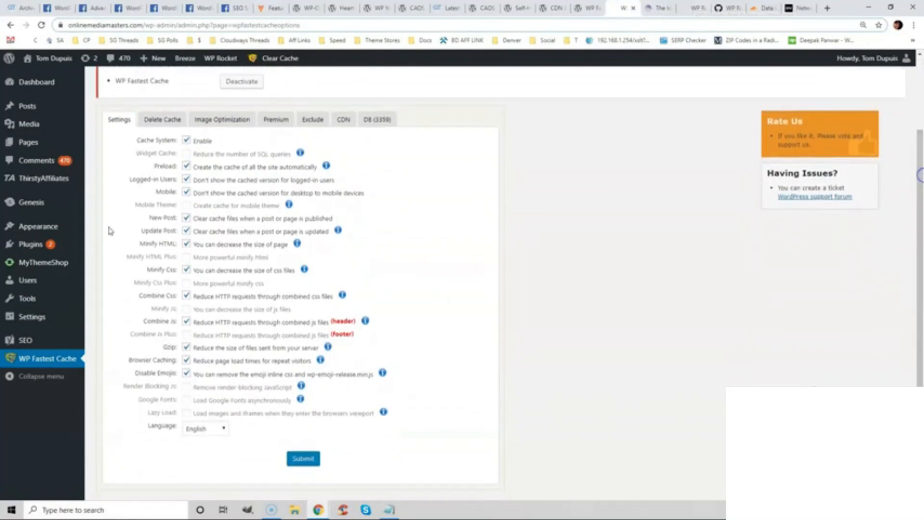
click(339, 123)
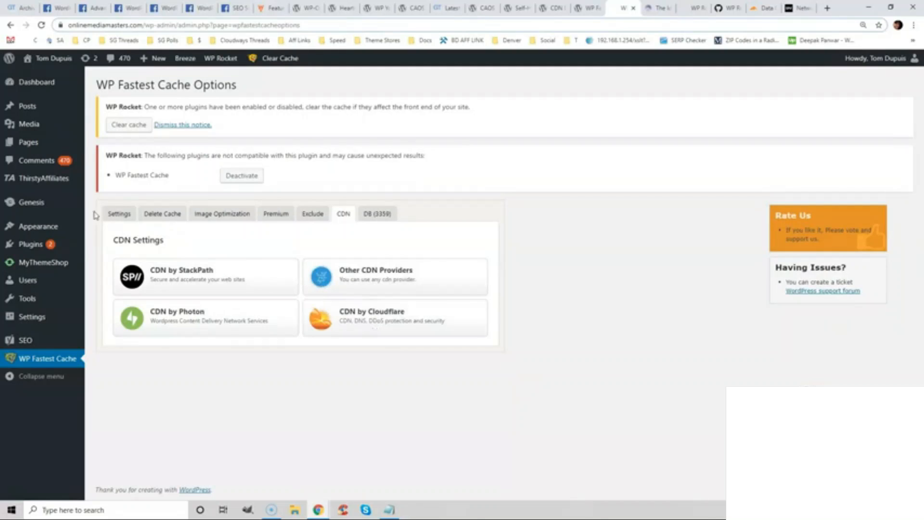
click(120, 214)
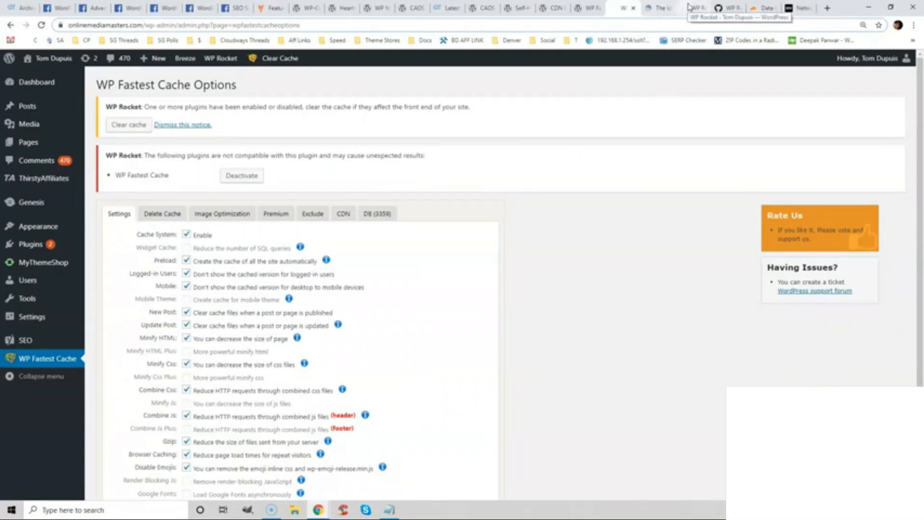
Step: Highlight the title of the ideal WP Rocket settings article, and view WP Rocket's Cache and File Optimization settings
click(660, 8)
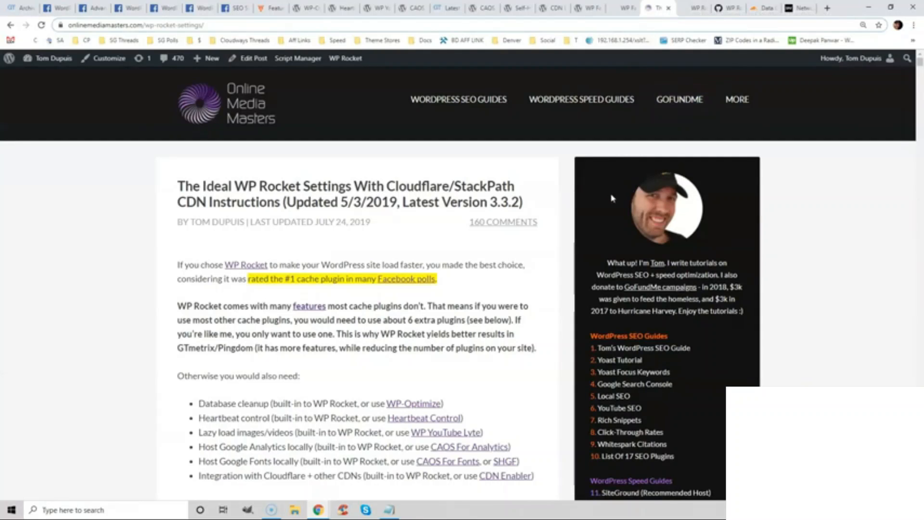
drag(176, 189, 523, 205)
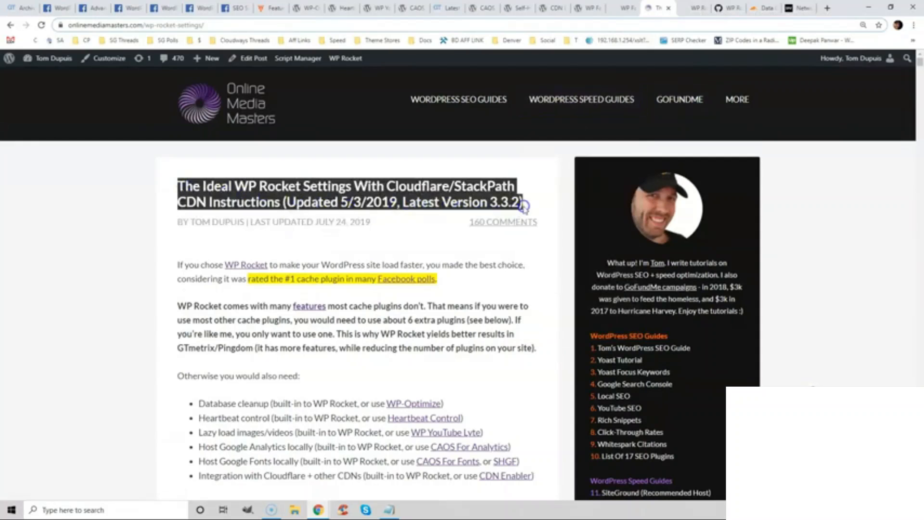
click(692, 8)
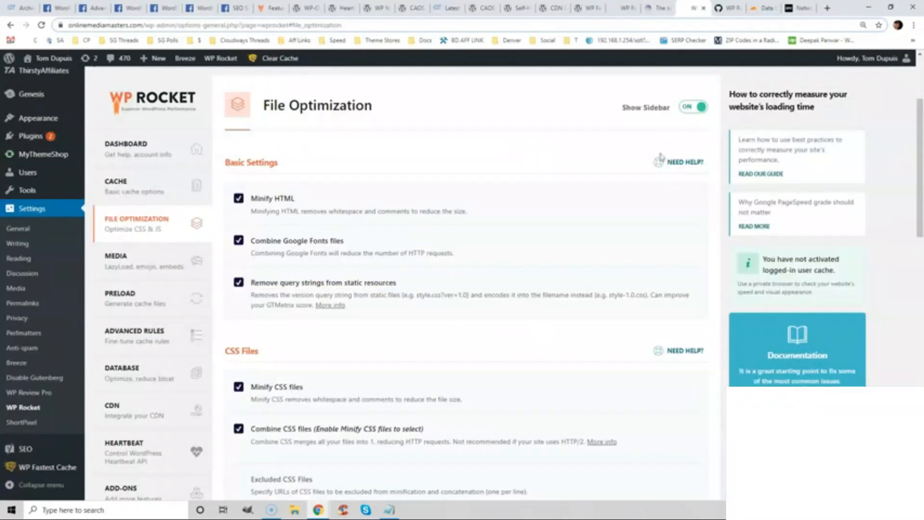
click(140, 185)
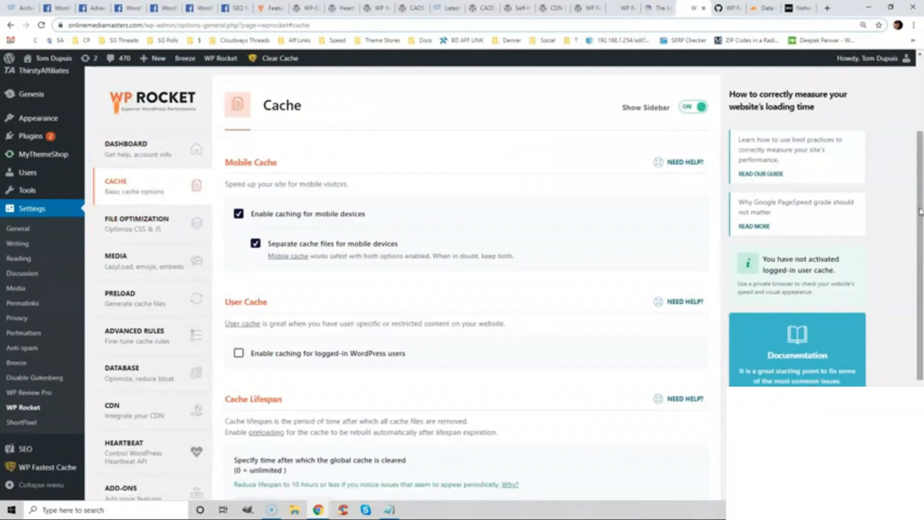
drag(920, 193, 920, 244)
click(136, 127)
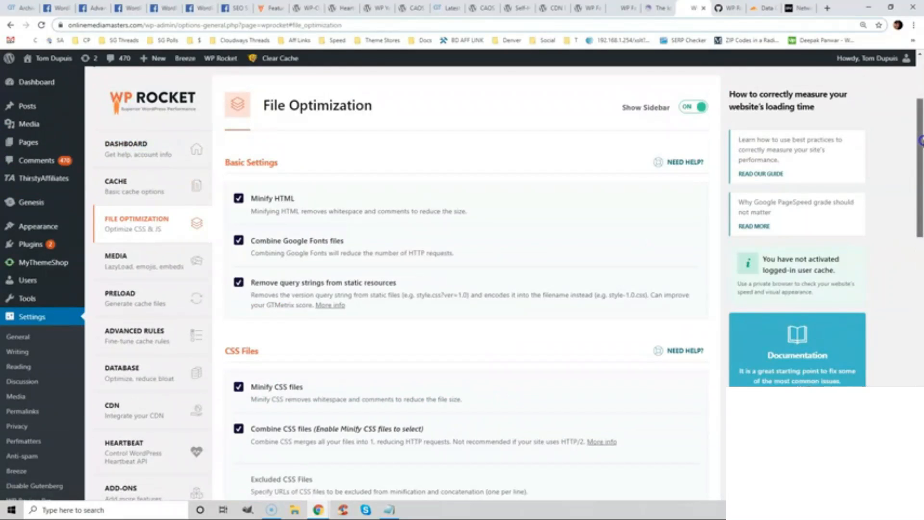
Step: Recheck WP Fastest Cache's options and the GTmetrix report's PageSpeed recommendations, and return to WP Rocket's File Optimization settings
click(625, 8)
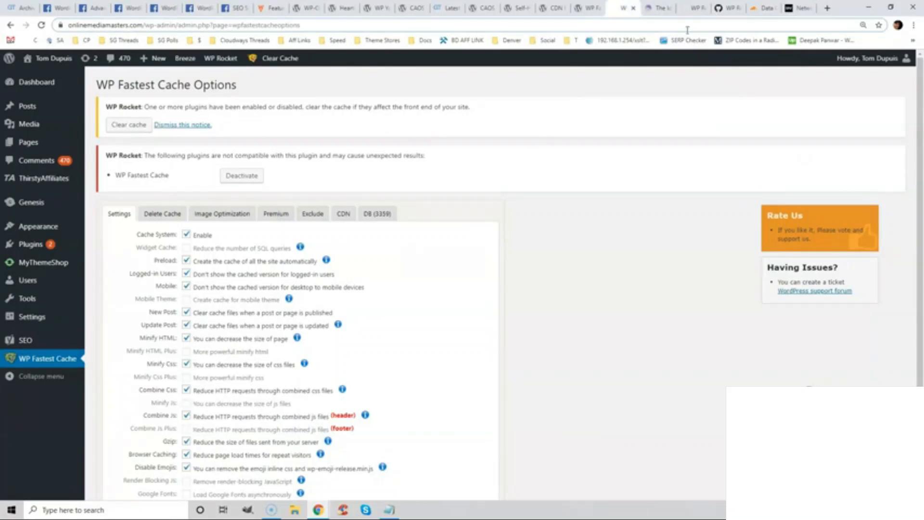
click(695, 8)
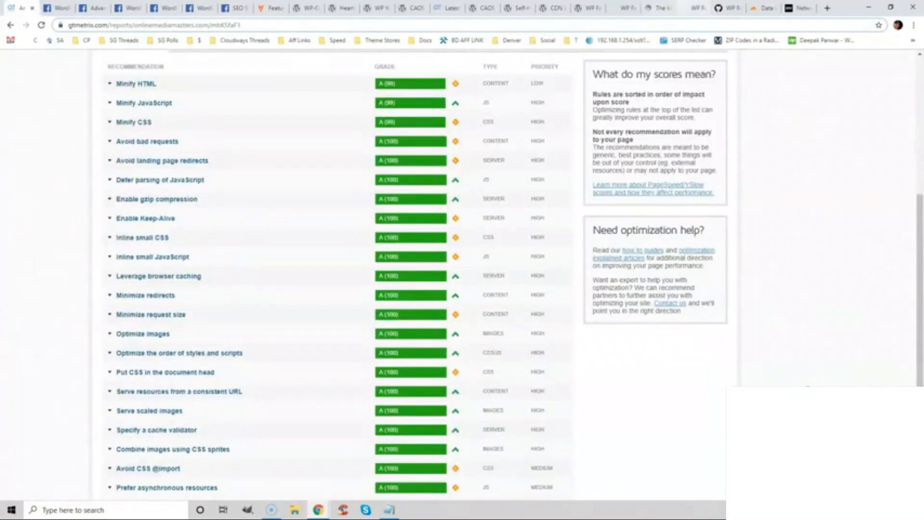
click(694, 7)
Step: Examine the CSS and JavaScript options in WP Rocket's File Optimization settings, and open its Media settings
drag(920, 164, 917, 237)
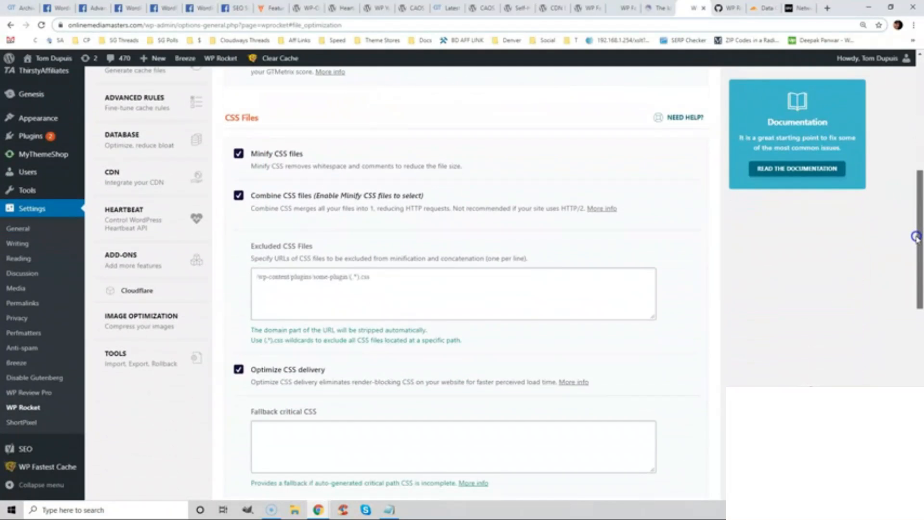
mouse_move(916, 237)
mouse_down()
mouse_move(917, 268)
mouse_move(920, 239)
mouse_up()
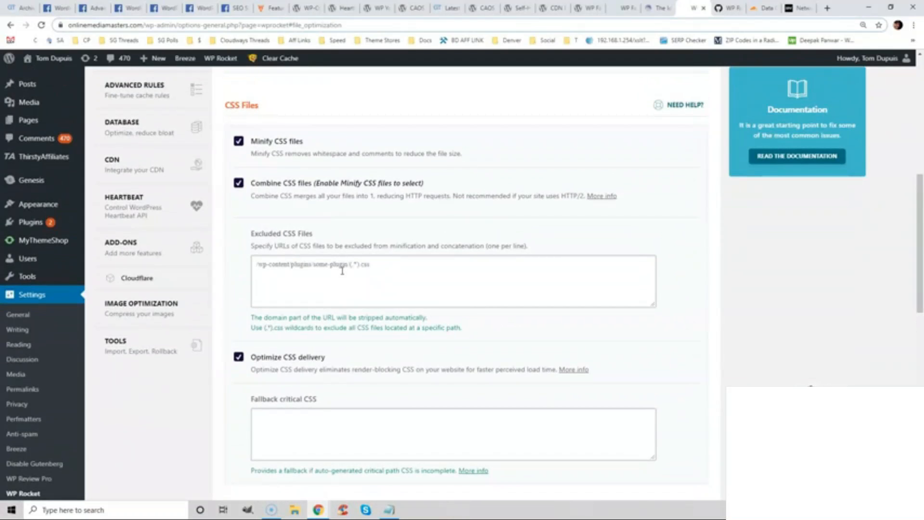
click(378, 285)
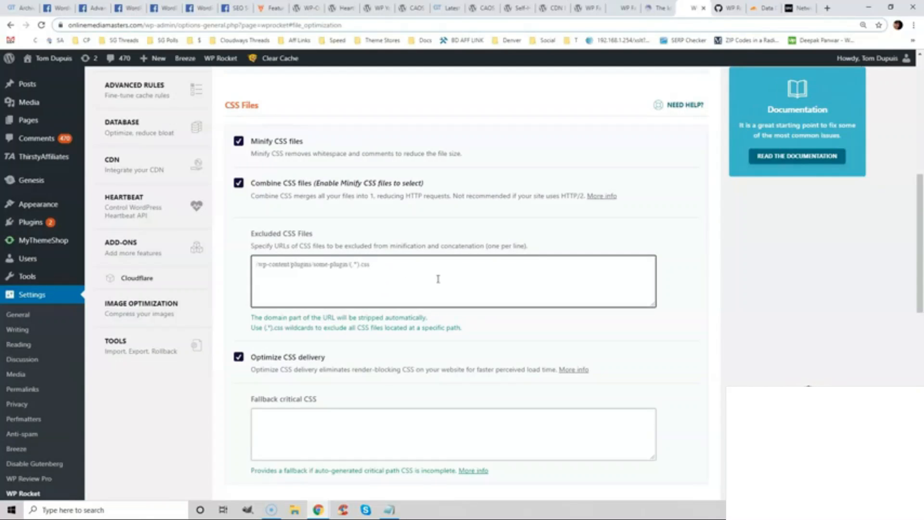
drag(921, 216, 919, 387)
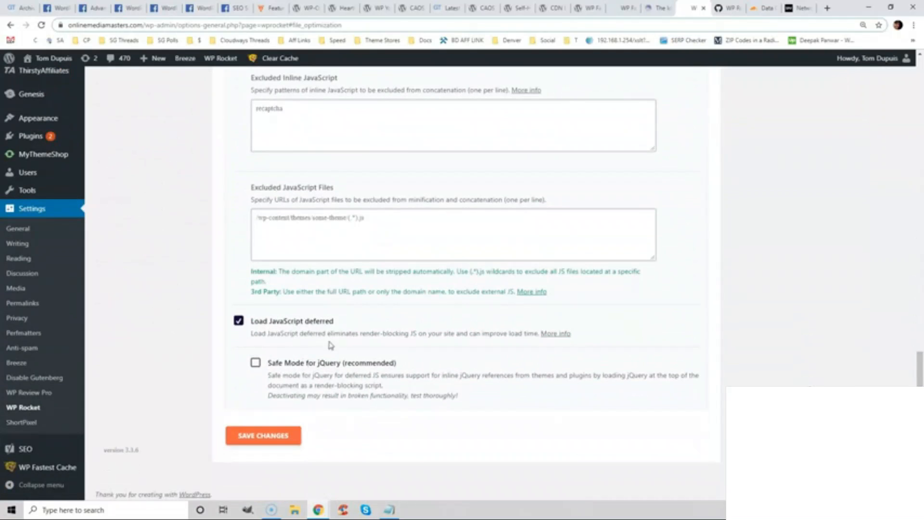
drag(919, 377, 921, 121)
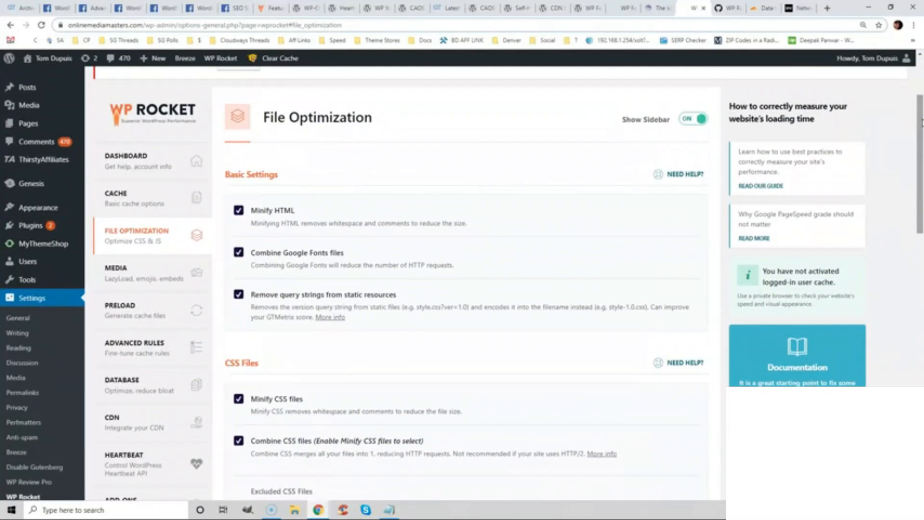
click(145, 267)
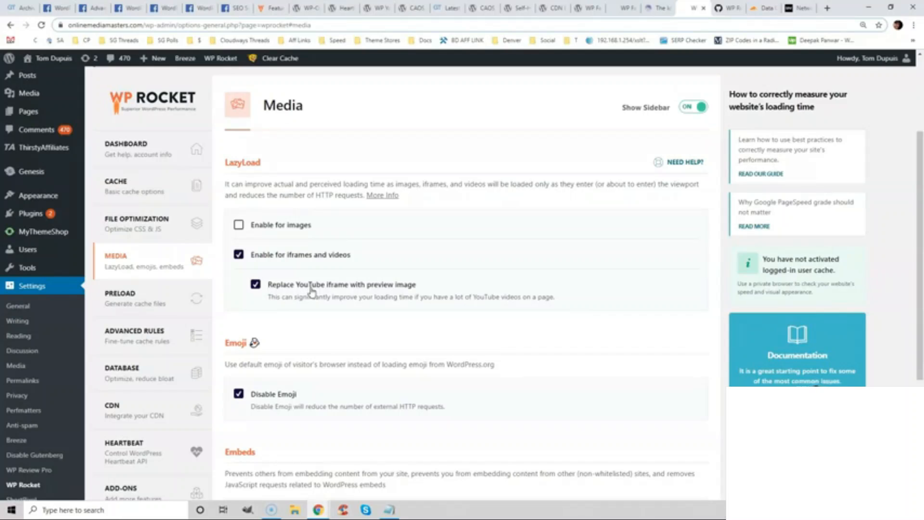
Step: View the WP YouTube Lyte plugin page, and review the LazyLoad, emoji and embed options in WP Rocket's Media settings
click(375, 8)
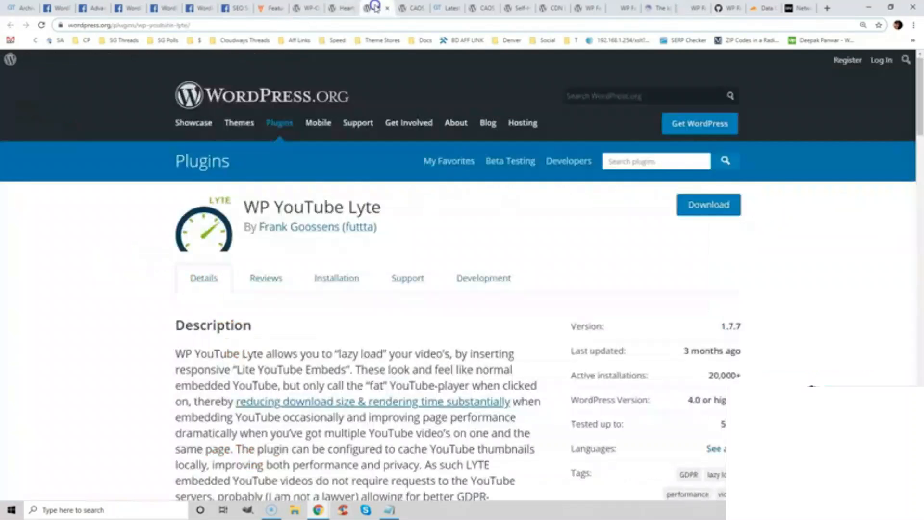
click(696, 8)
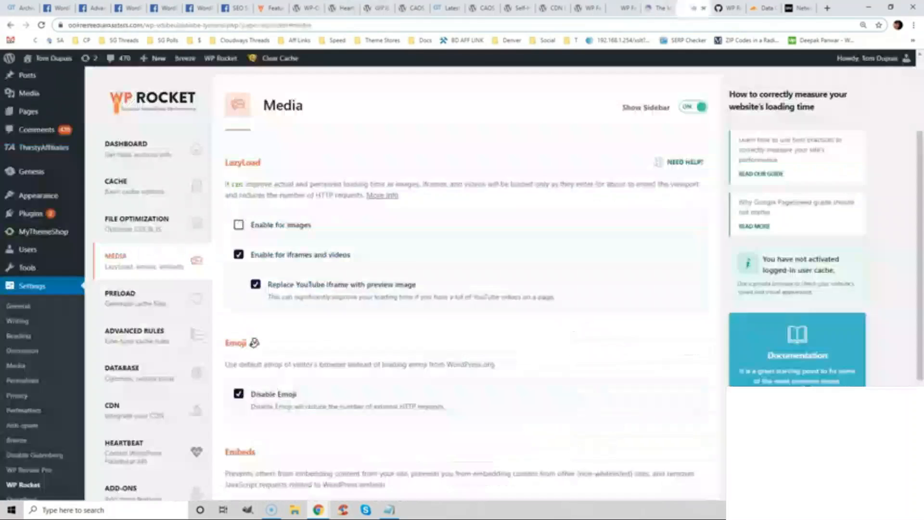
scroll(920, 212, down, 2)
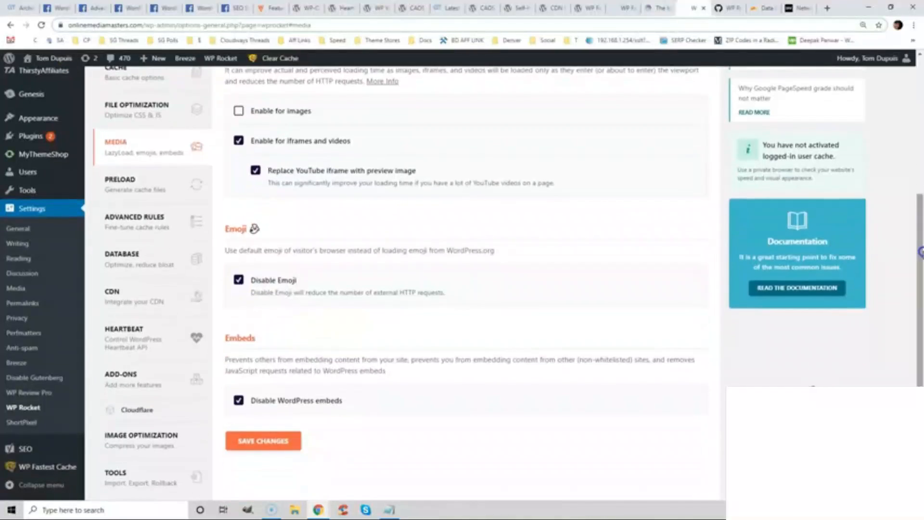
Step: Open WP Rocket's Preload settings, and highlight the Prefetch DNS Requests heading
click(155, 188)
scroll(920, 267, down, 4)
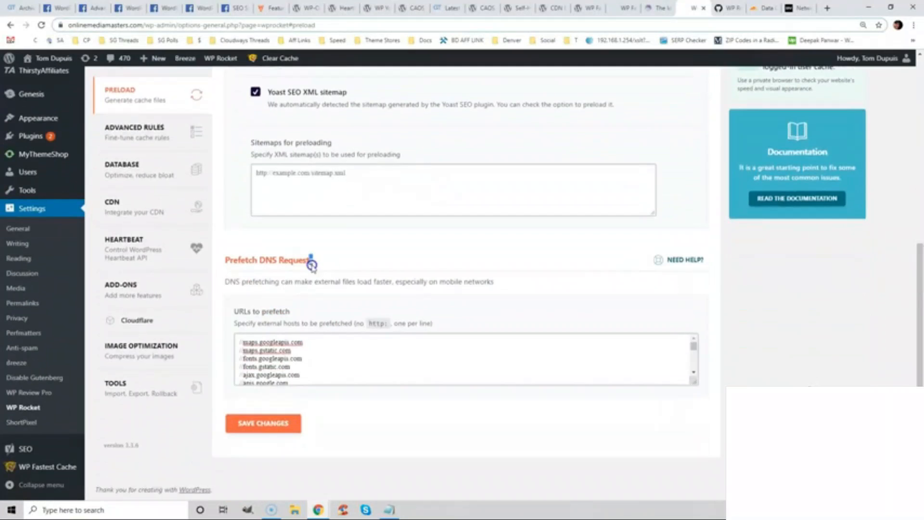
drag(313, 260, 234, 262)
Step: Examine the DNS Prefetch domains gist on GitHub, covering its main domain list and the additional domains suggested in the comments
click(727, 8)
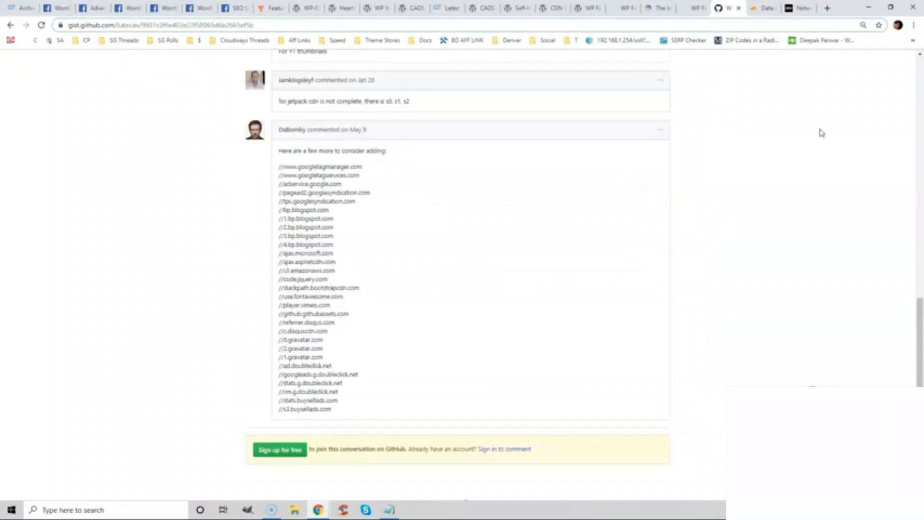
drag(922, 342, 921, 96)
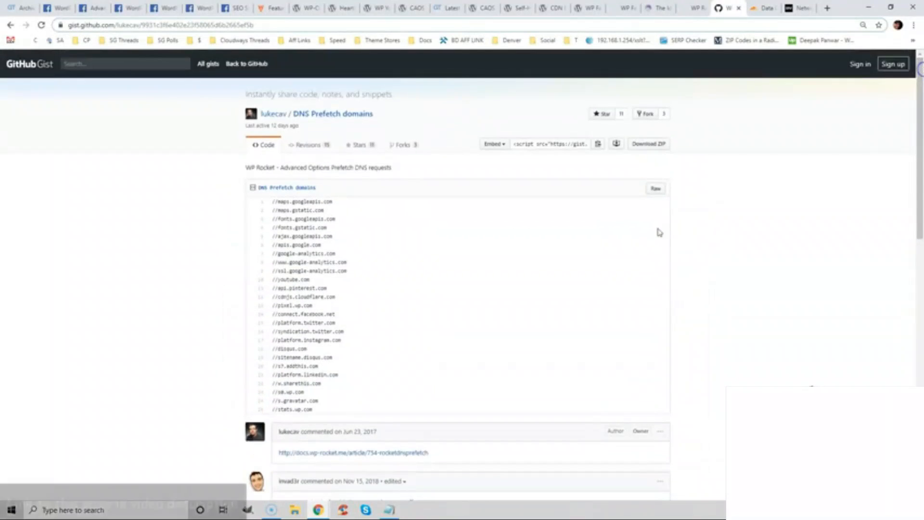
drag(333, 377, 312, 289)
drag(921, 138, 921, 337)
drag(541, 364, 477, 270)
Step: Return to WP Rocket's Preload settings, and look through the URLs to prefetch list
click(698, 6)
click(311, 354)
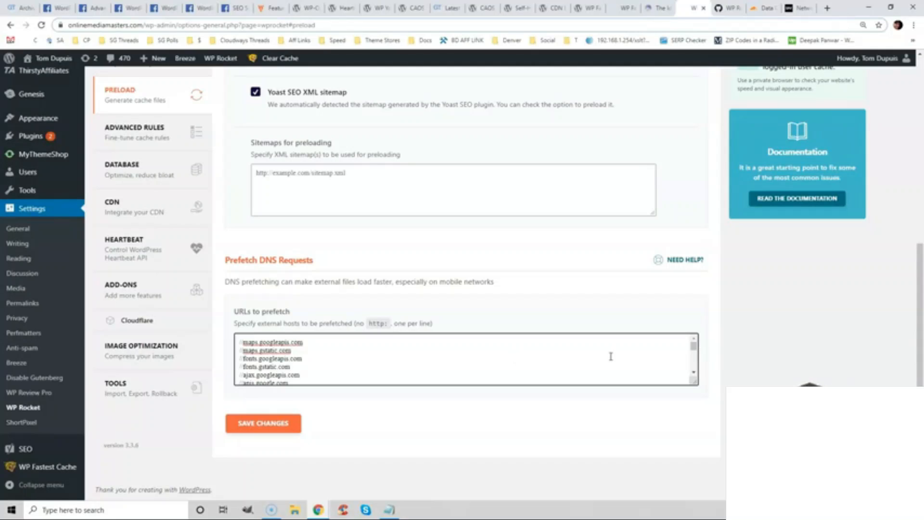
click(694, 375)
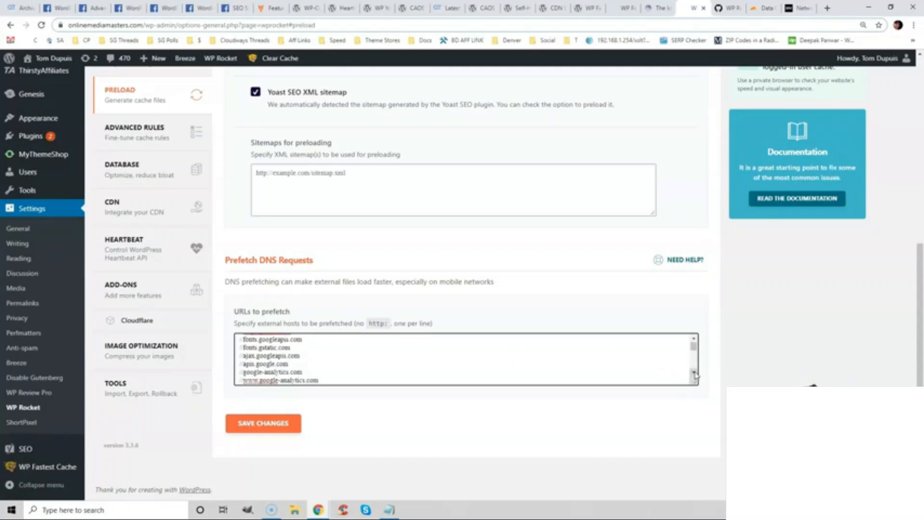
click(694, 375)
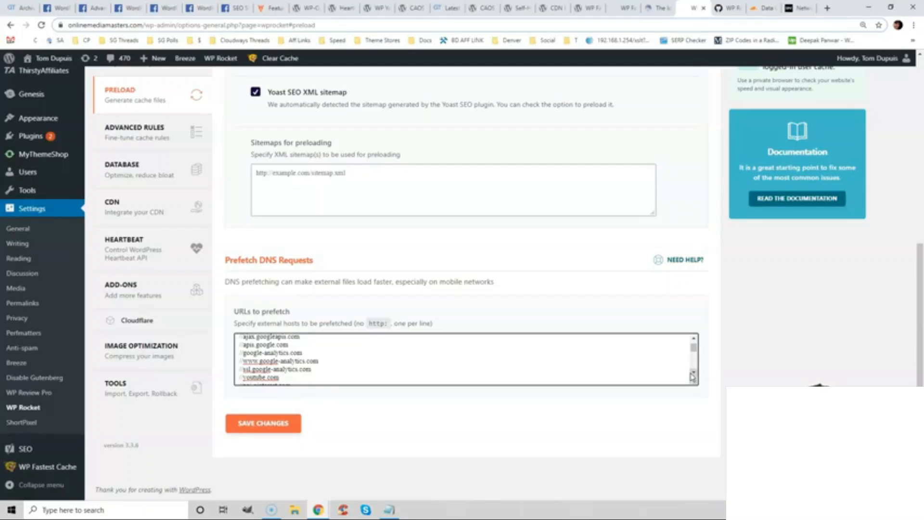
scroll(921, 341, up, 1)
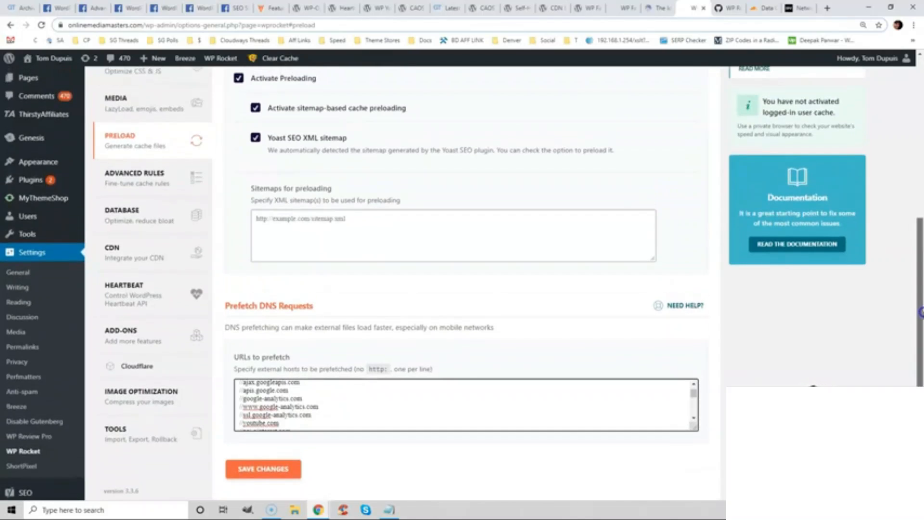
Step: View WP Rocket's Advanced Rules, and review the Database cleanup options including the automatic cleanup frequency choices
click(159, 190)
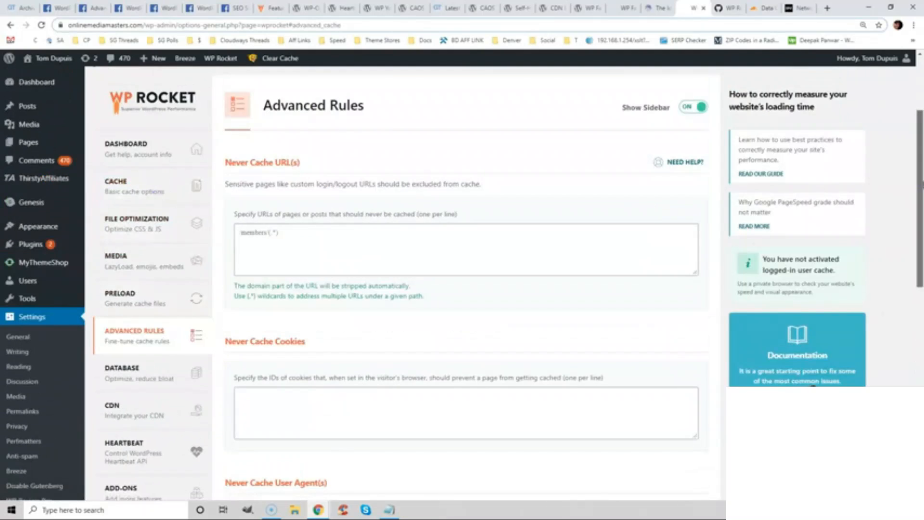
scroll(920, 243, down, 3)
click(147, 217)
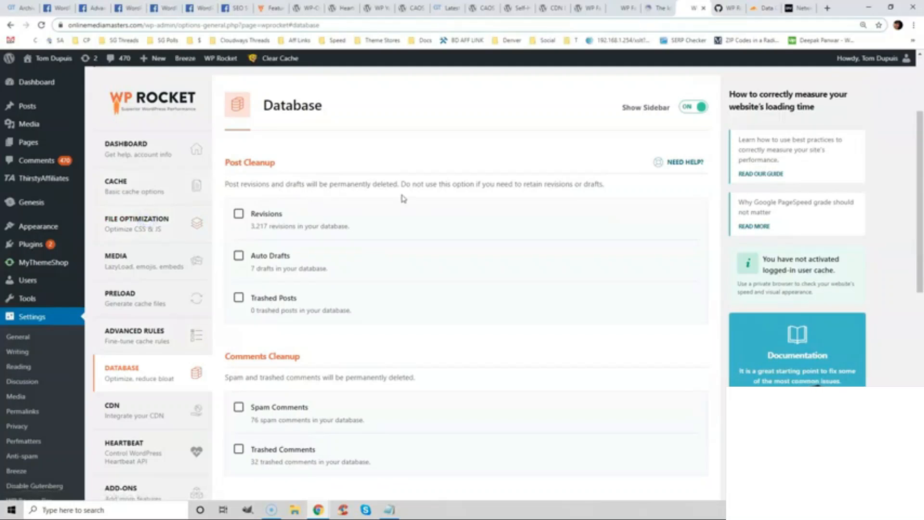
scroll(403, 198, down, 10)
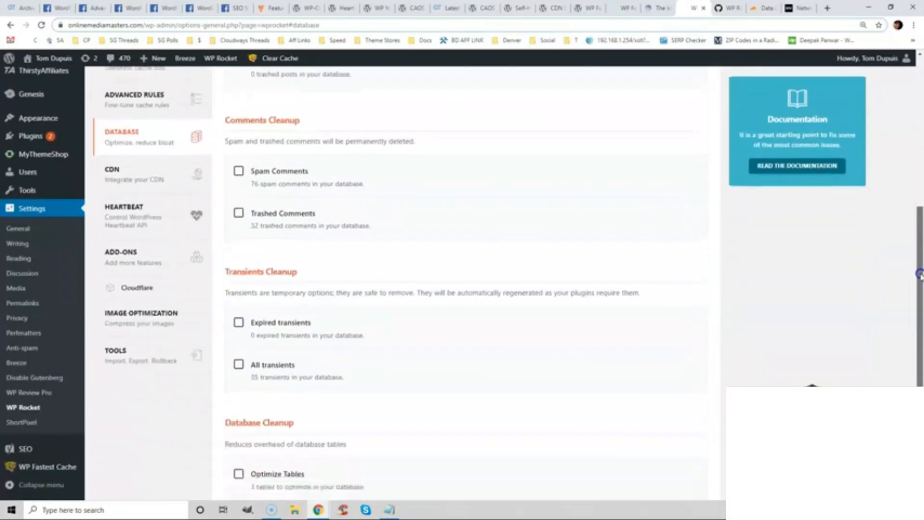
click(287, 343)
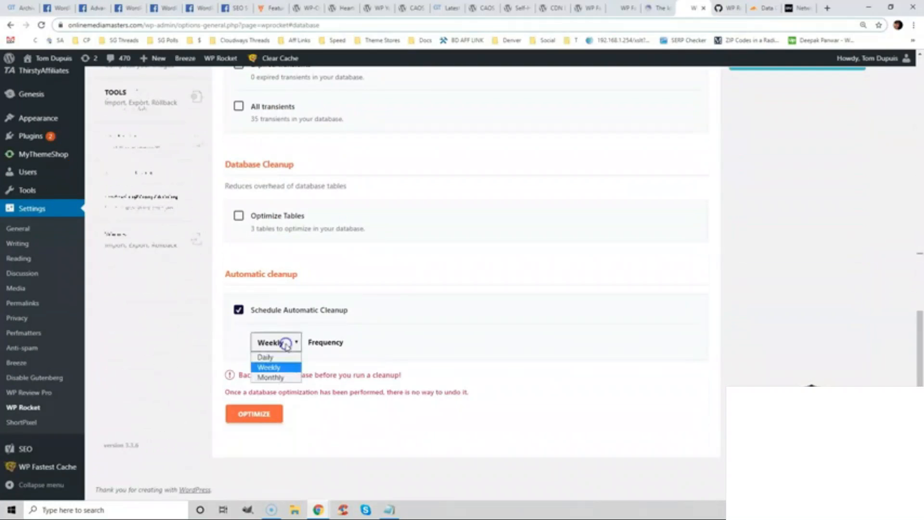
click(524, 342)
Step: Revisit the Revisions option in the Database post cleanup settings, and view the WP-Optimize plugin page
drag(920, 337, 920, 121)
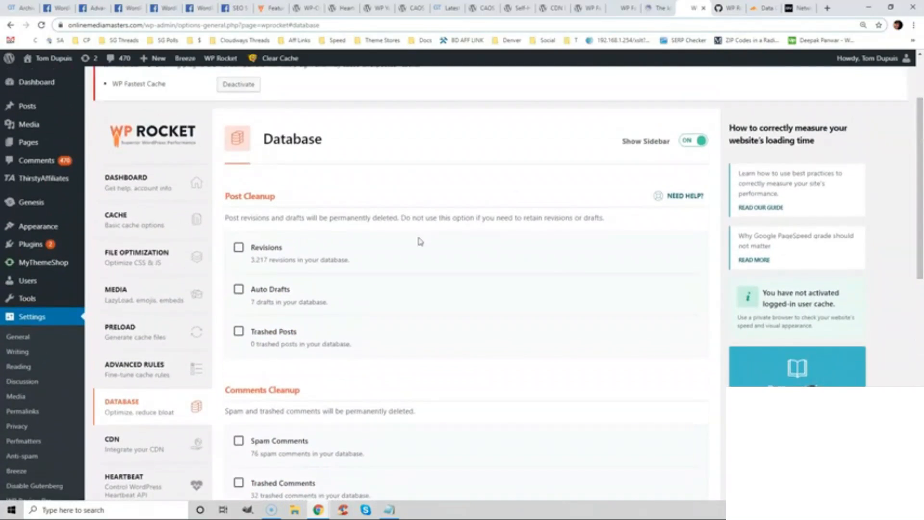
click(239, 247)
click(304, 8)
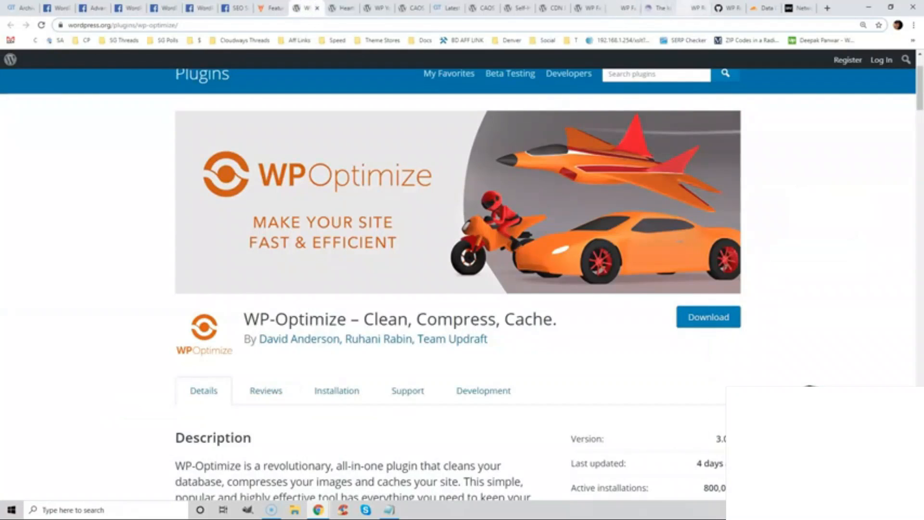
click(697, 8)
scroll(114, 248, down, 4)
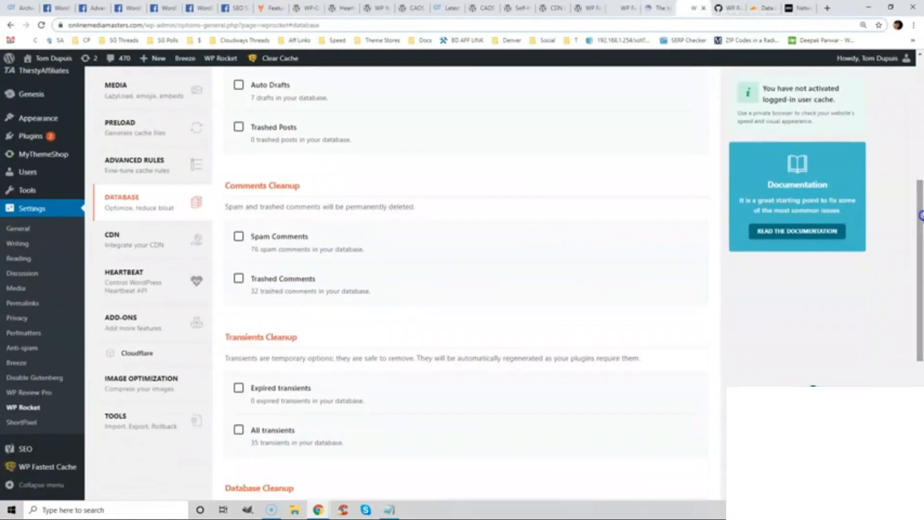
Step: Open WP Rocket's CDN settings, and look at Cloudflare's global network map
click(129, 247)
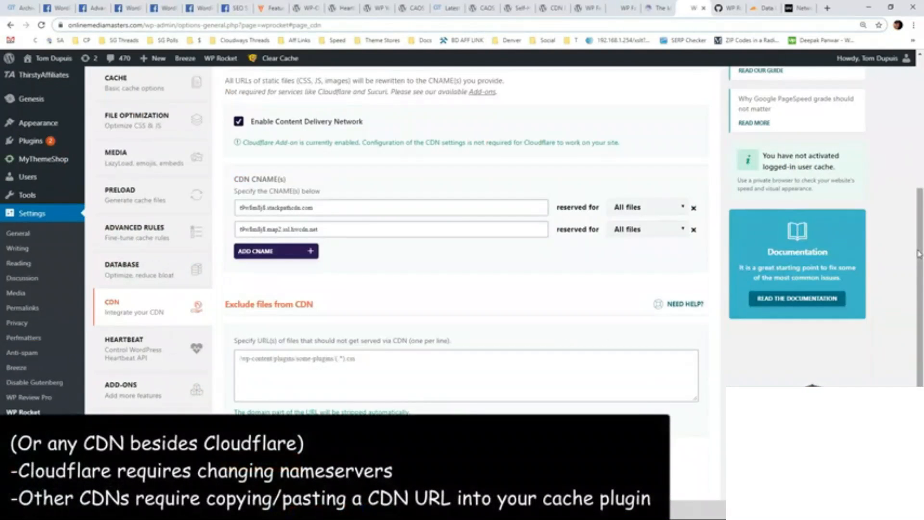
click(762, 8)
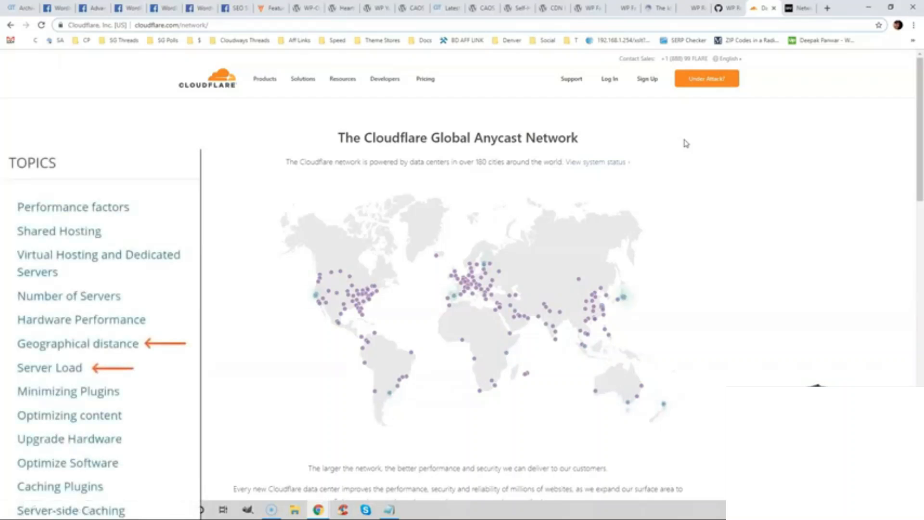
click(693, 8)
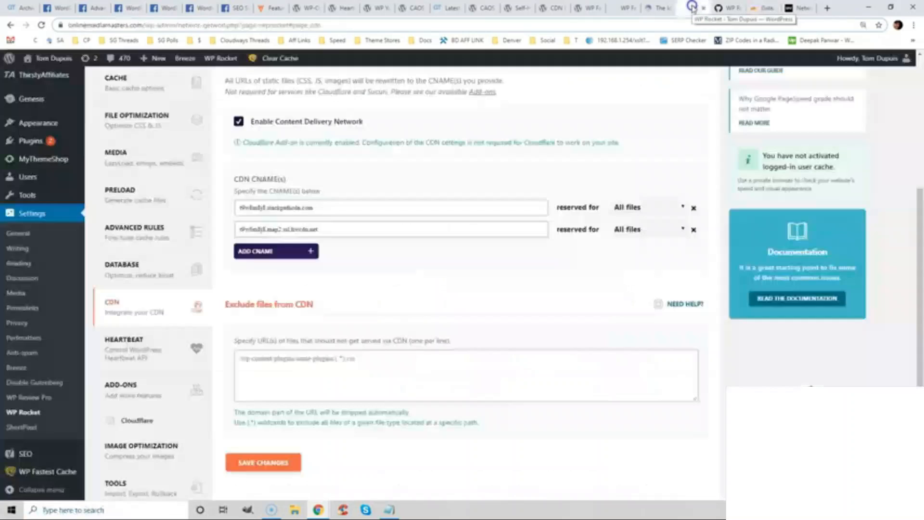
Step: Review WP Rocket's CDN CNAME fields, and check where WP Fastest Cache offers its CDN options
scroll(631, 324, down, 1)
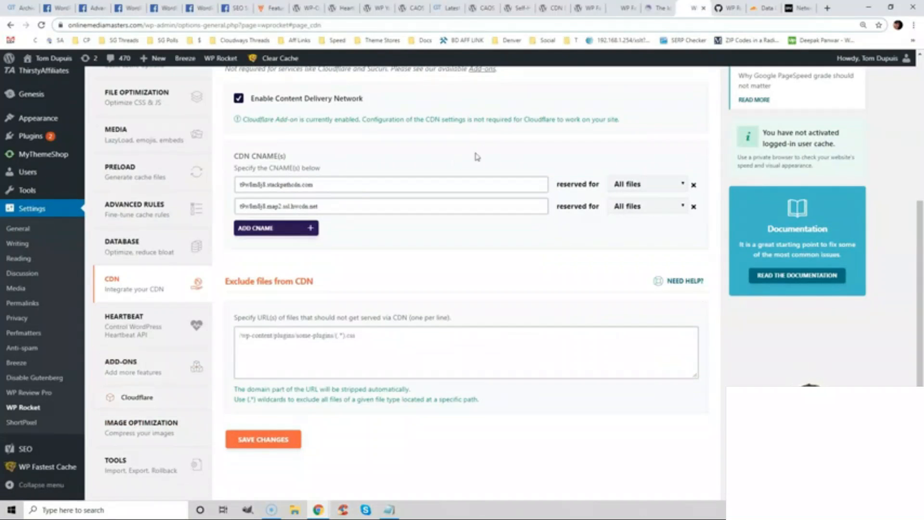
click(625, 8)
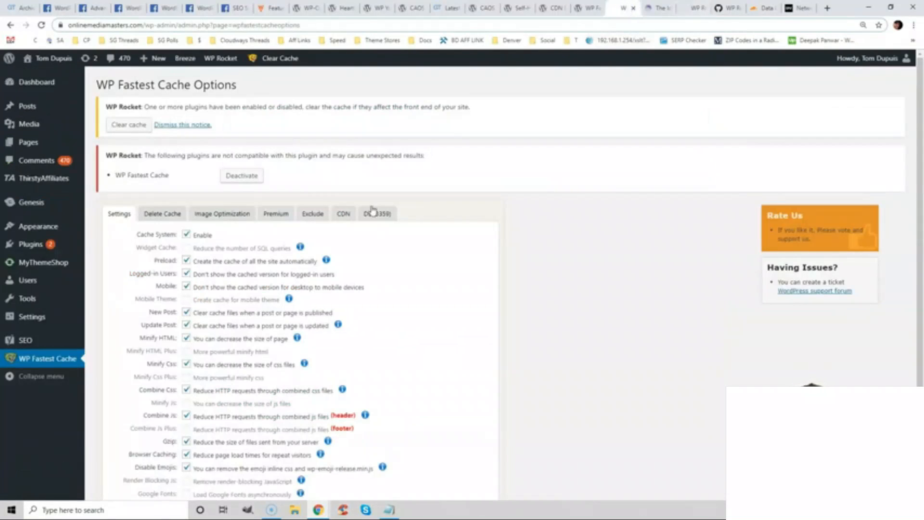
click(353, 215)
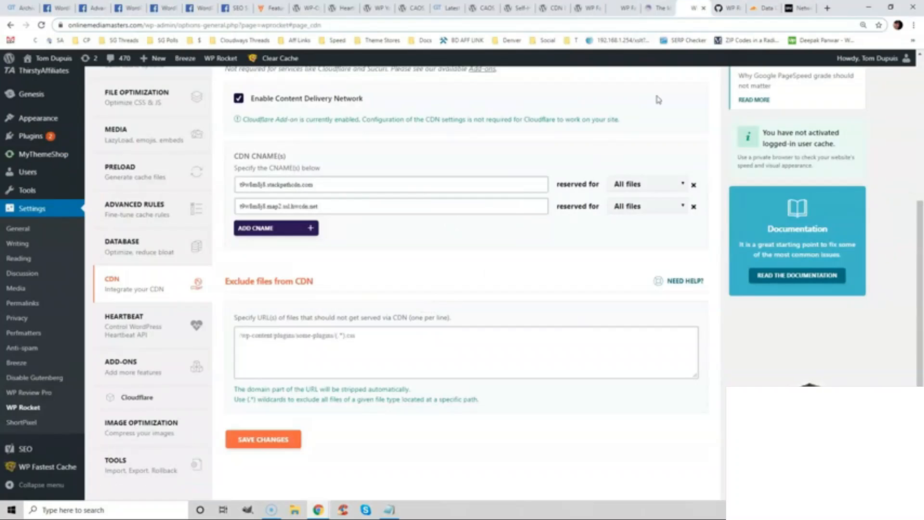
Step: View Cloudflare's network page, and examine the edge locations on StackPath's network map
click(764, 9)
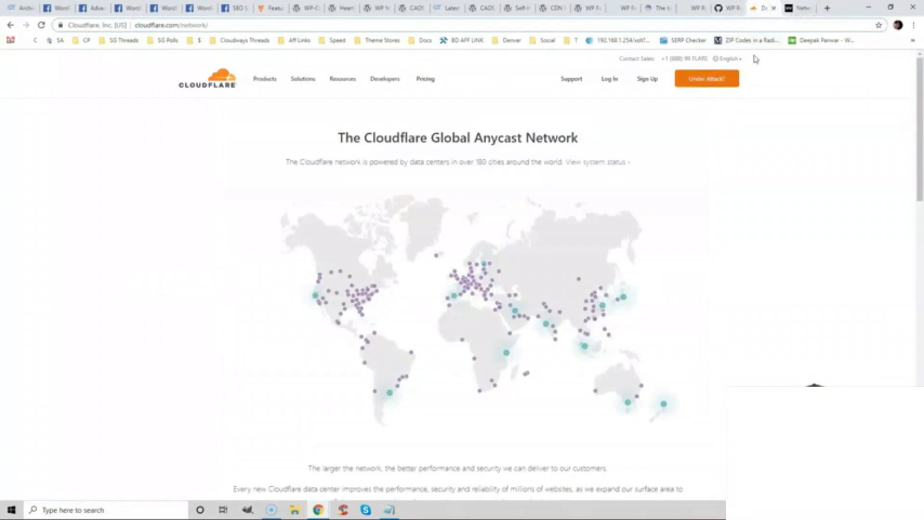
click(798, 8)
scroll(920, 88, down, 2)
drag(922, 88, 921, 97)
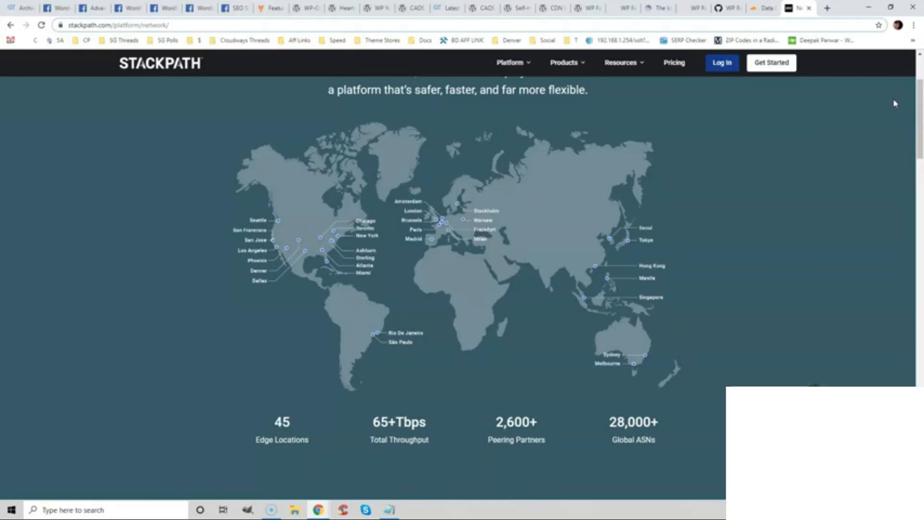
Step: Compare the Cloudflare and StackPath network maps again, and return to WP Rocket's CDN settings
click(765, 8)
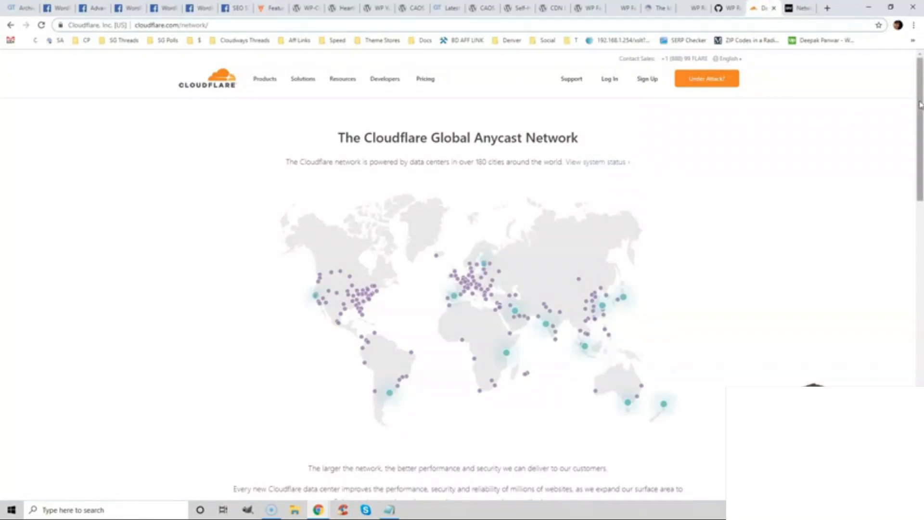
click(796, 7)
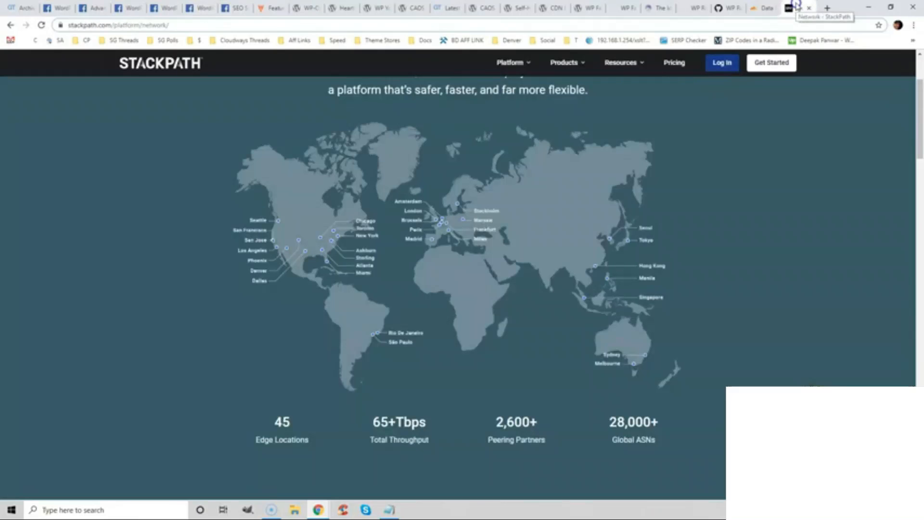
scroll(818, 140, up, 3)
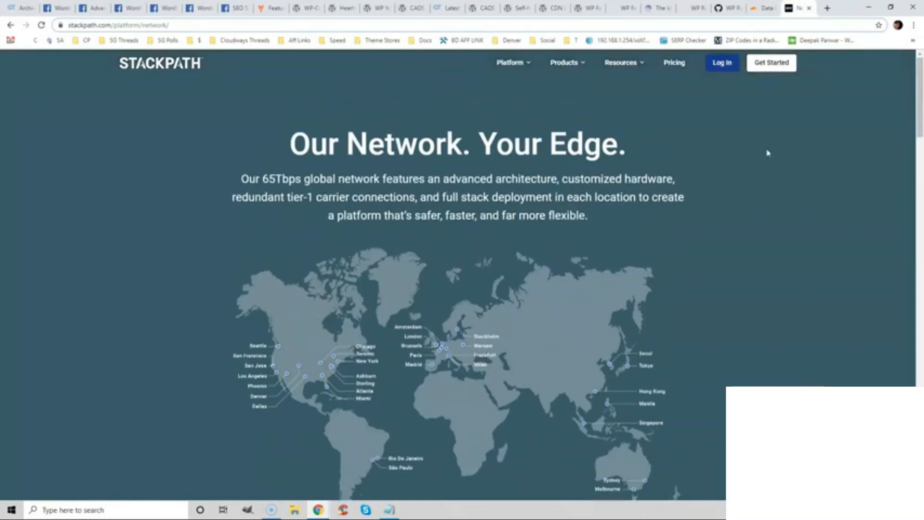
click(697, 8)
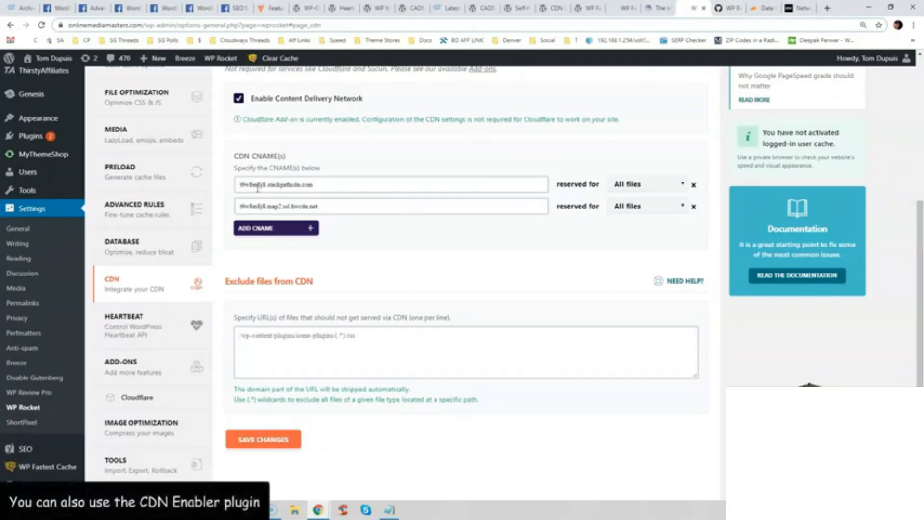
Step: Review WP Rocket's Heartbeat settings, and view the Heartbeat Control plugin page
click(137, 328)
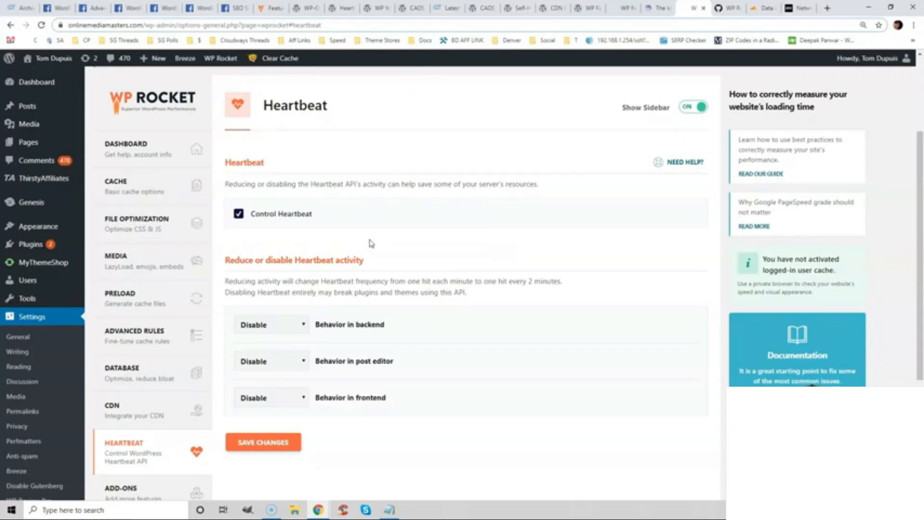
click(343, 8)
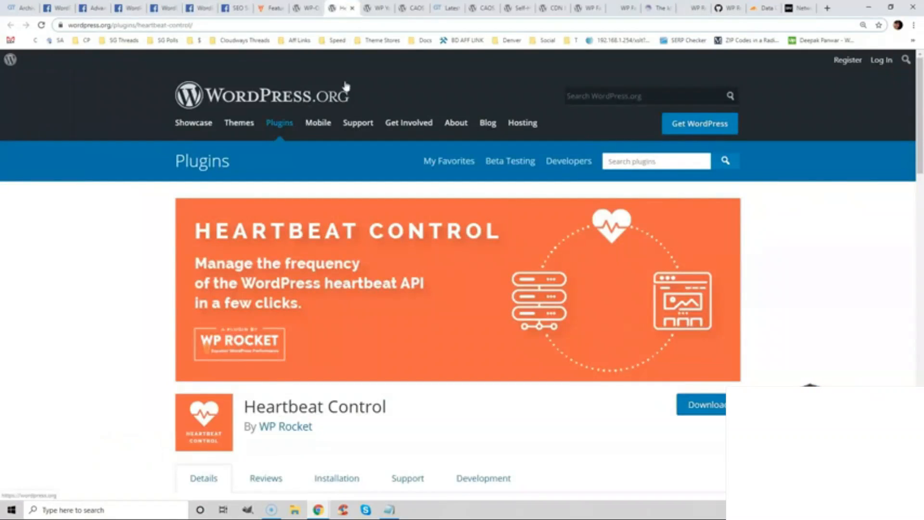
click(685, 6)
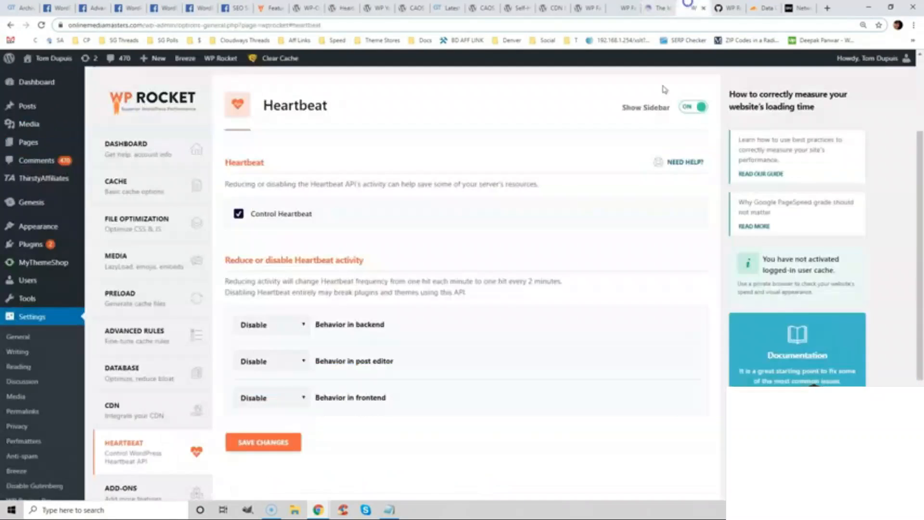
Step: Highlight the Google Analytics browser caching text in WP Rocket's Add-ons, and check Leverage browser caching in the GTmetrix report
drag(920, 212, 921, 310)
click(159, 320)
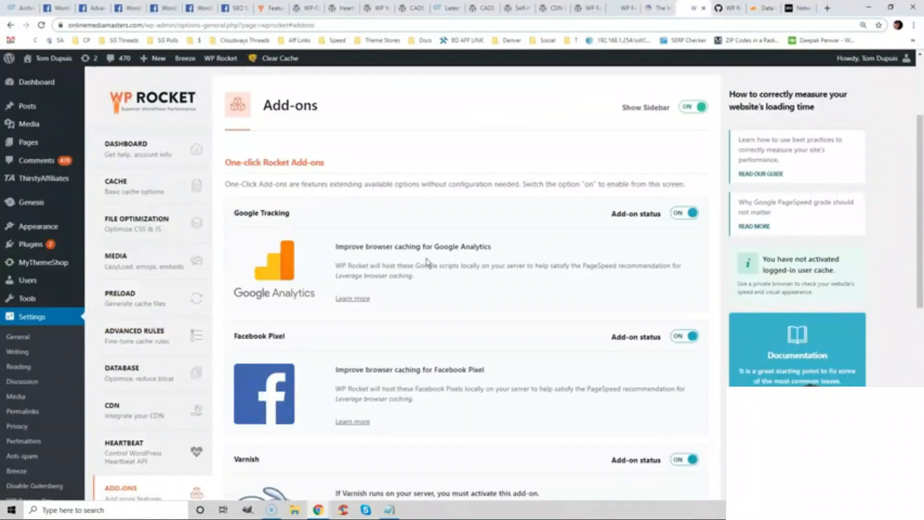
drag(364, 246, 489, 247)
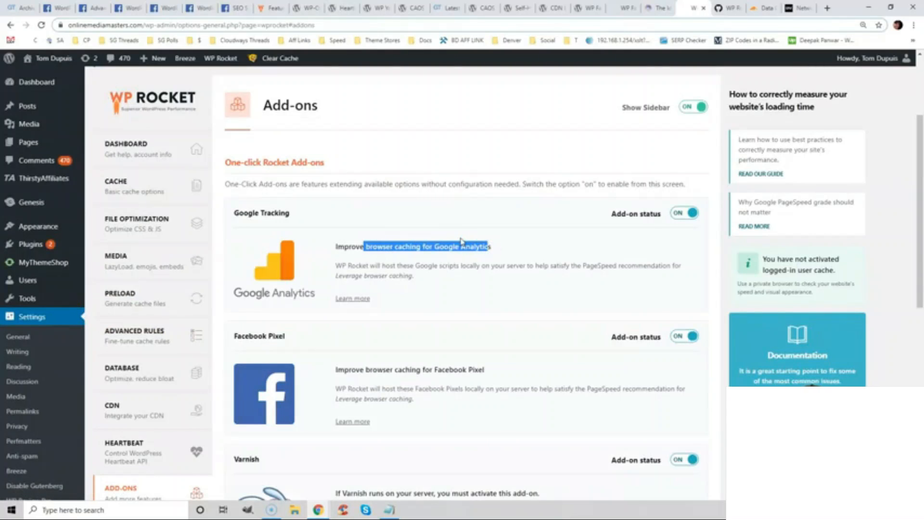
click(441, 12)
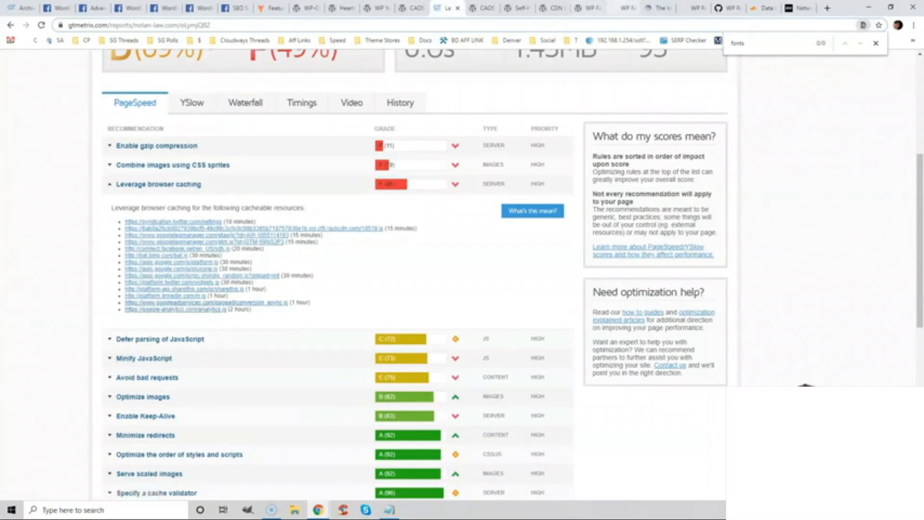
Step: Review the Facebook Pixel, Varnish, Cloudflare and Sucuri add-ons in WP Rocket's Add-ons settings
click(693, 8)
scroll(920, 269, down, 3)
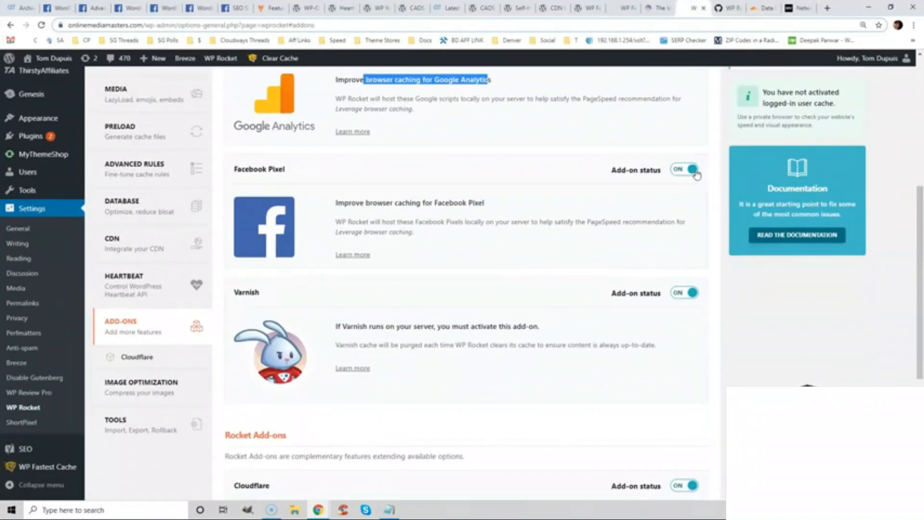
scroll(920, 257, down, 3)
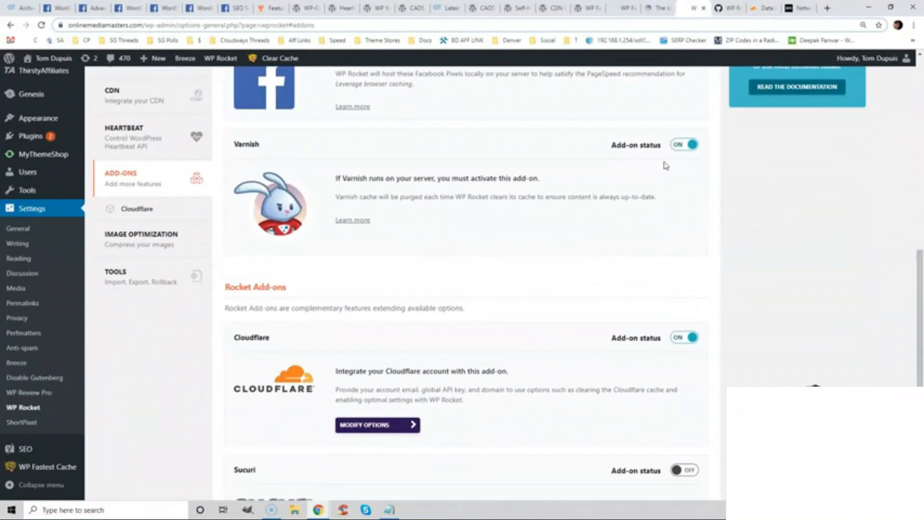
scroll(813, 274, down, 2)
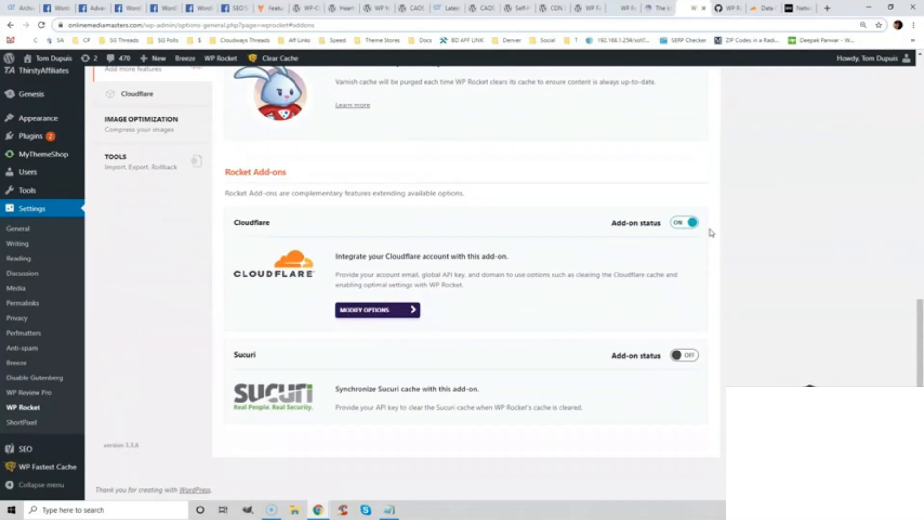
scroll(365, 279, up, 3)
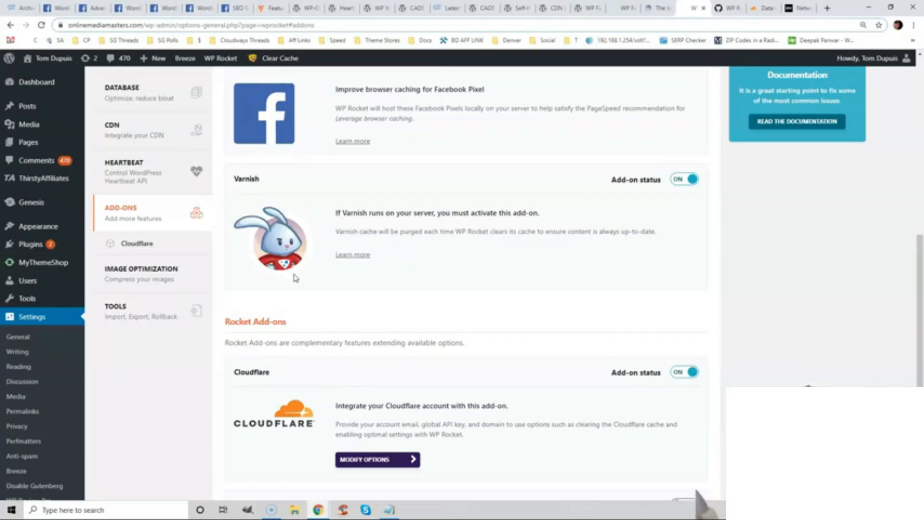
drag(920, 306, 922, 301)
Step: View WP Rocket's features comparison page, and look through the neighbouring plugin pages
click(270, 7)
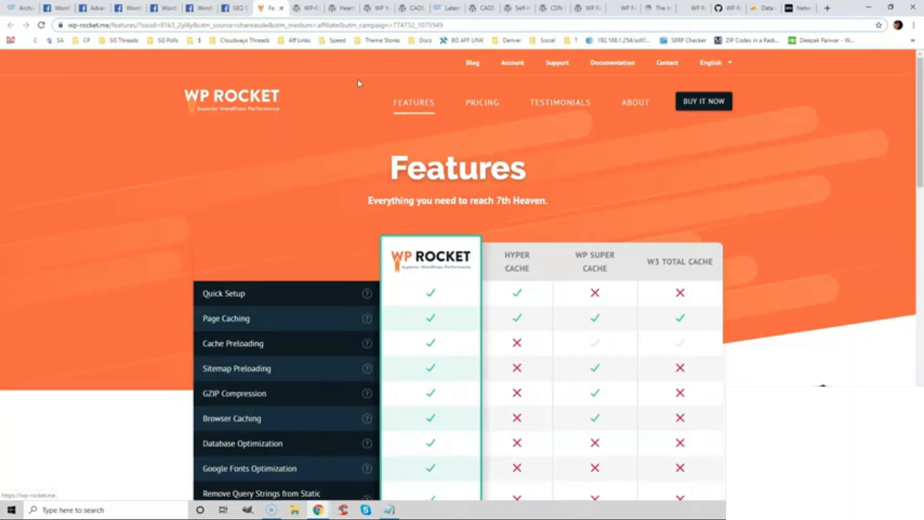
click(311, 8)
click(343, 8)
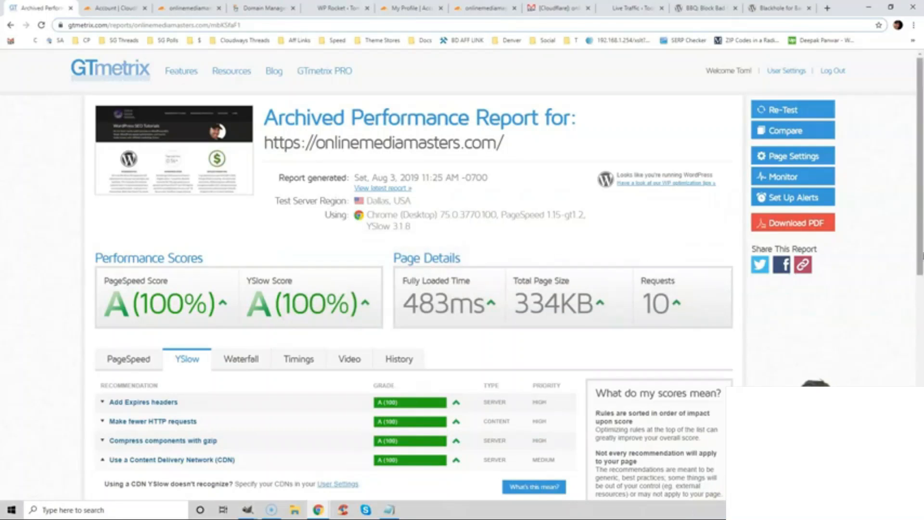
Step: Check the YSlow CDN grade in the GTmetrix report, and view Cloudflare's add-site page and nameserver directions
scroll(87, 361, down, 3)
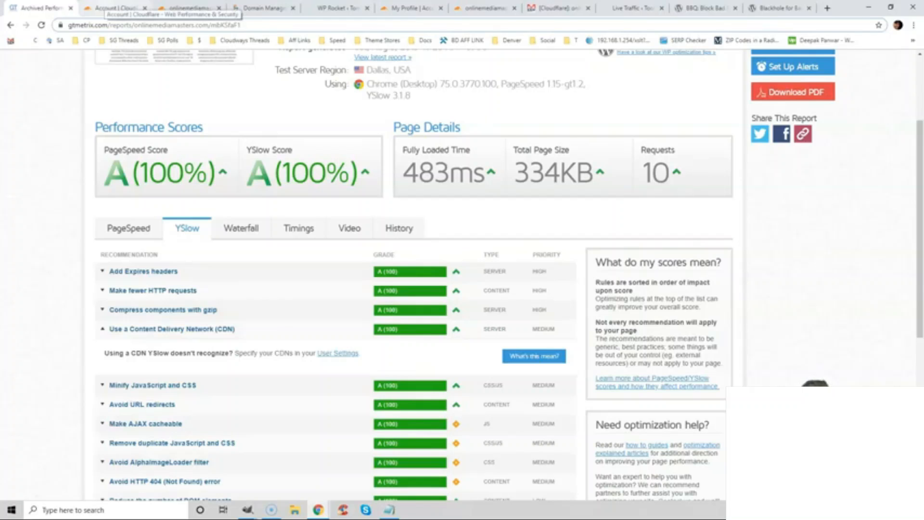
click(115, 8)
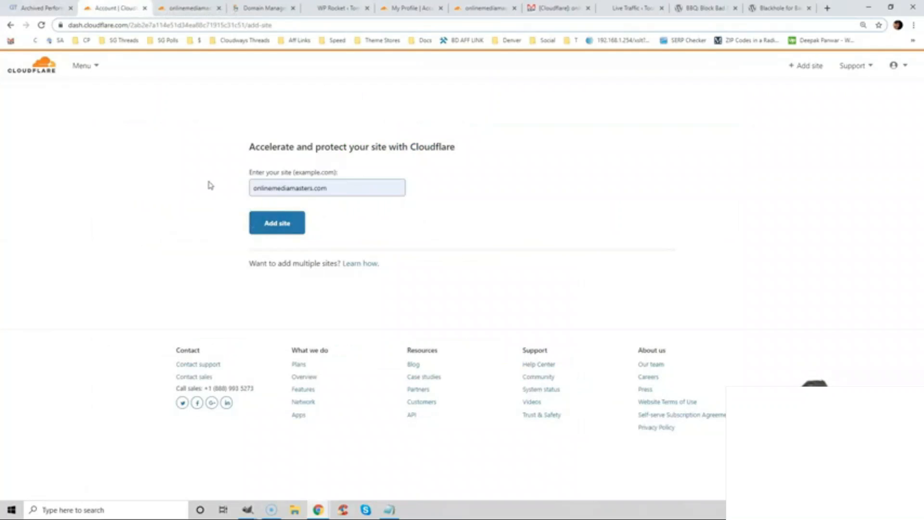
click(189, 7)
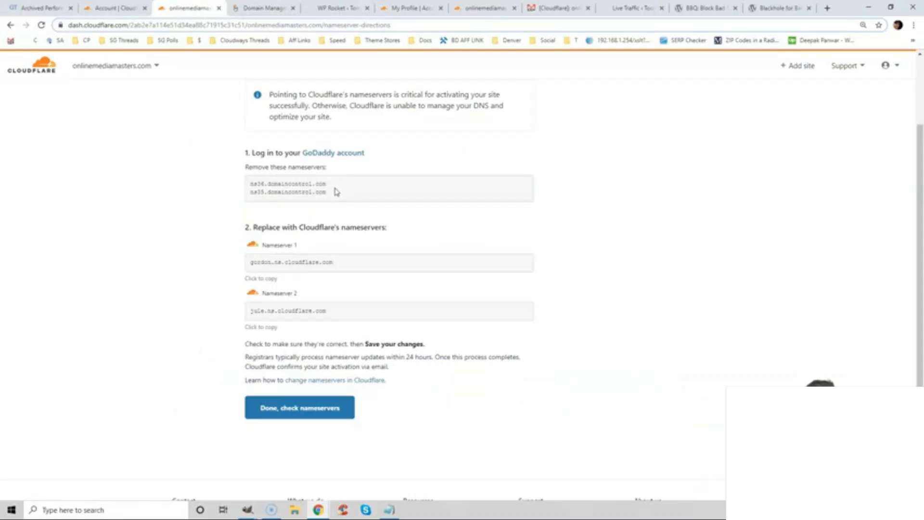
Step: Change the GoDaddy nameserver type to Custom, and enter Cloudflare's gordon.ns.cloudflare.com as the first nameserver
click(262, 7)
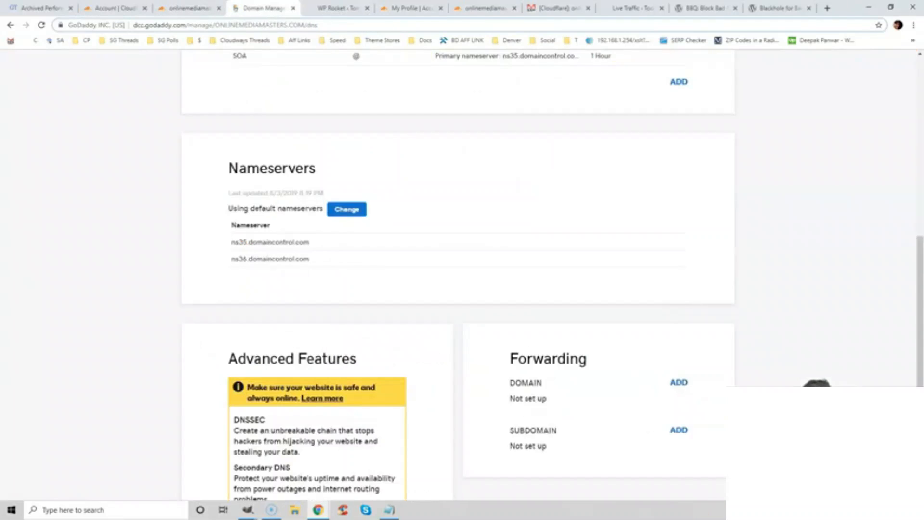
click(346, 209)
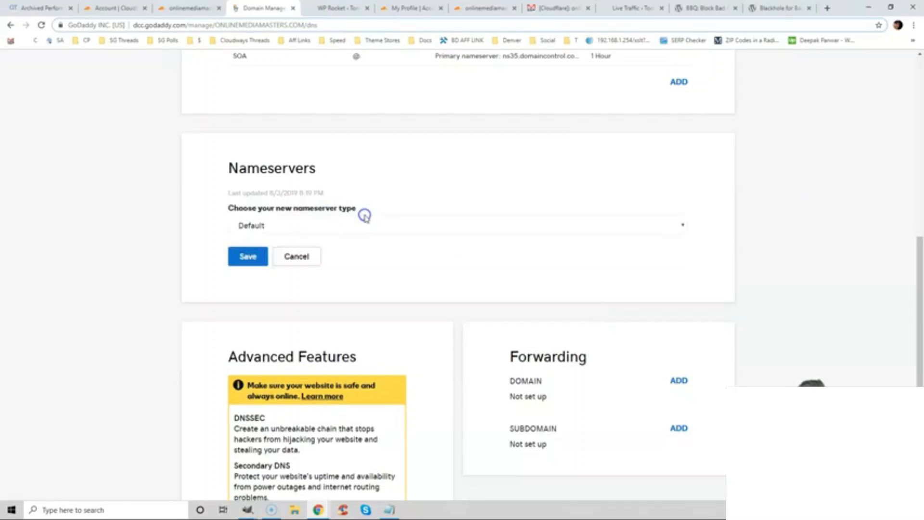
click(270, 226)
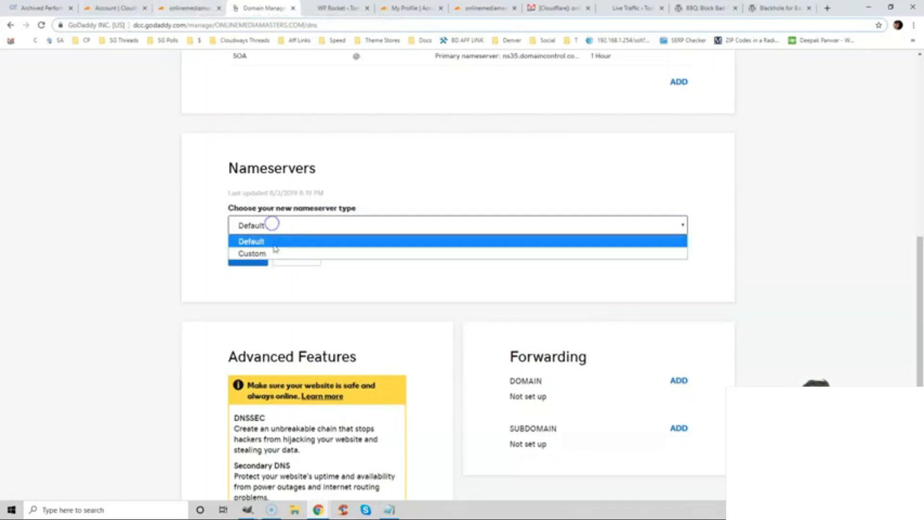
click(272, 252)
click(180, 7)
drag(339, 268, 244, 264)
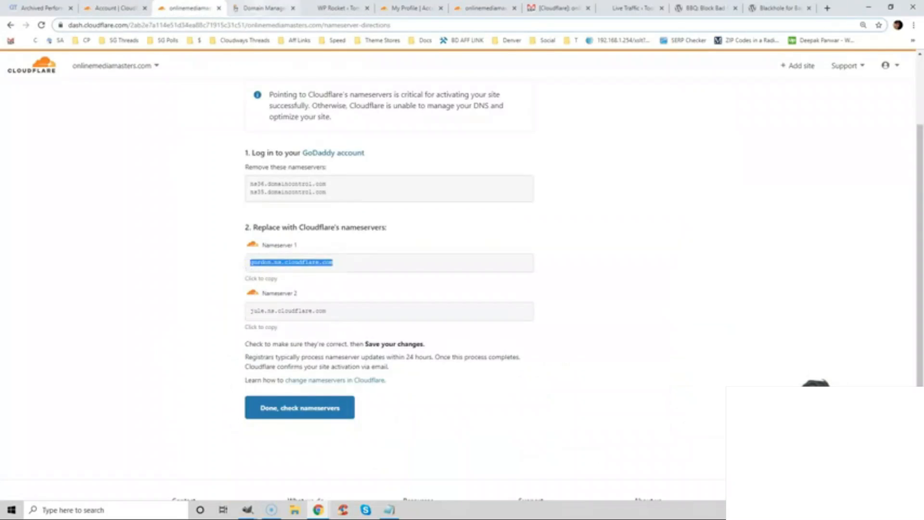
click(263, 8)
click(274, 395)
text(gordon.ns.cloudflare.com)
Step: Enter Cloudflare's jule.ns.cloudflare.com as the second GoDaddy nameserver, and return to Cloudflare's nameserver directions
click(187, 8)
drag(337, 311, 252, 305)
click(262, 8)
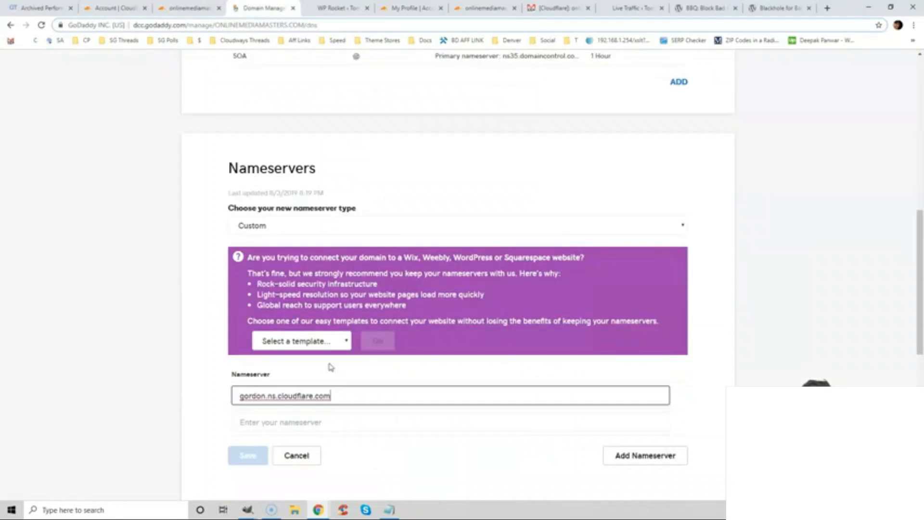
click(340, 423)
text(jule.ns.cloudflare.com)
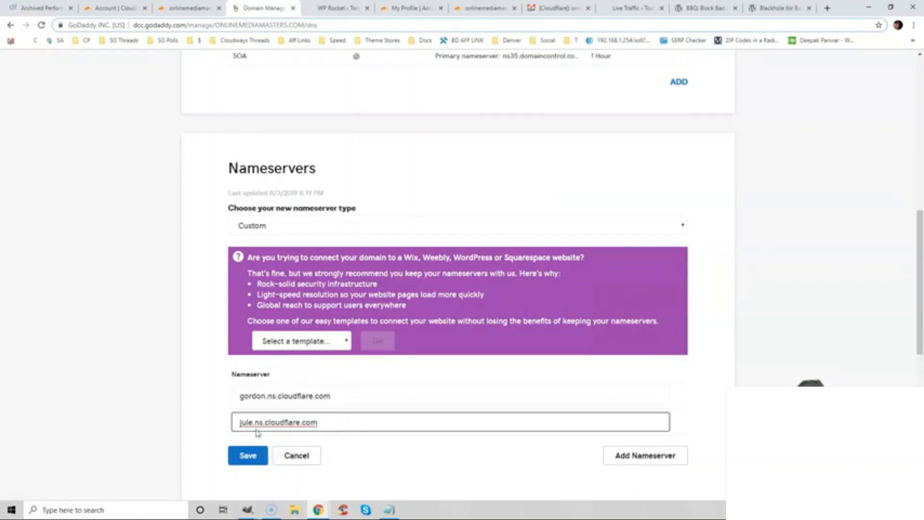
click(188, 8)
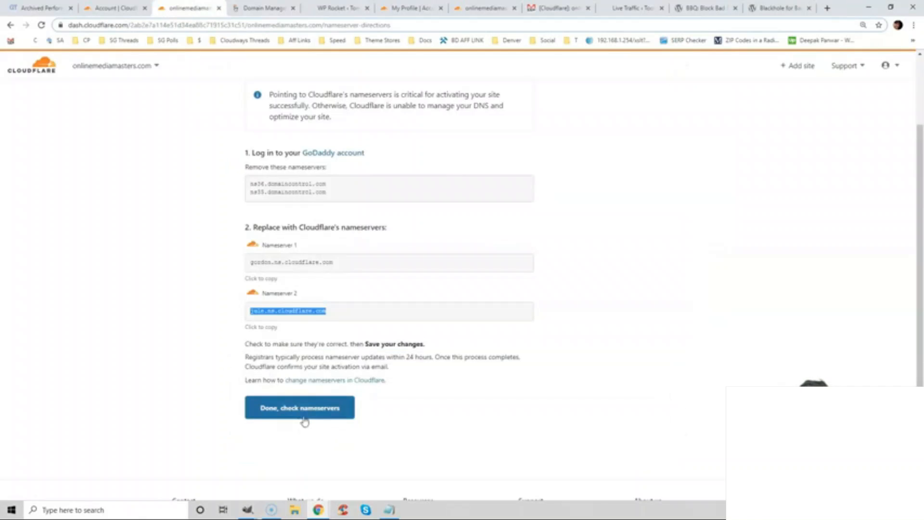
Step: View WP Rocket's Cloudflare credential fields, and highlight the site's Zone ID on Cloudflare's overview page
click(330, 7)
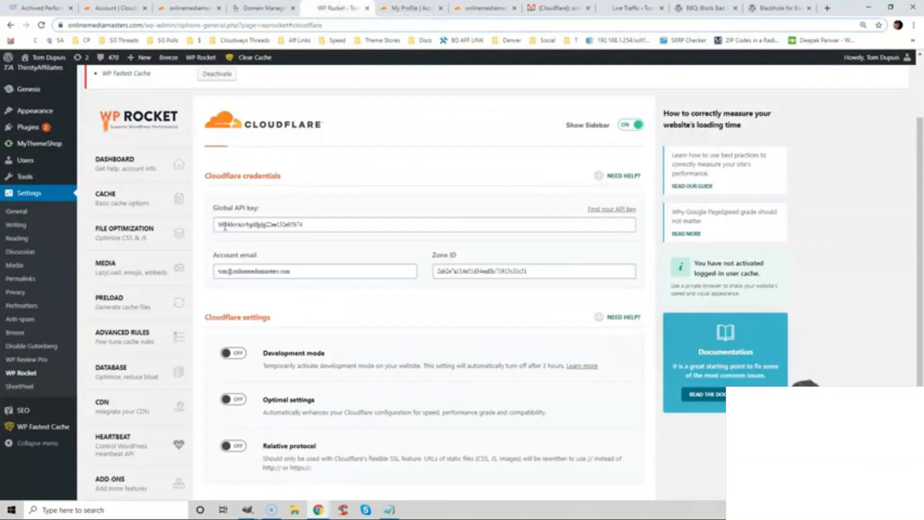
click(469, 6)
scroll(921, 258, down, 5)
scroll(921, 257, down, 3)
drag(686, 233, 570, 233)
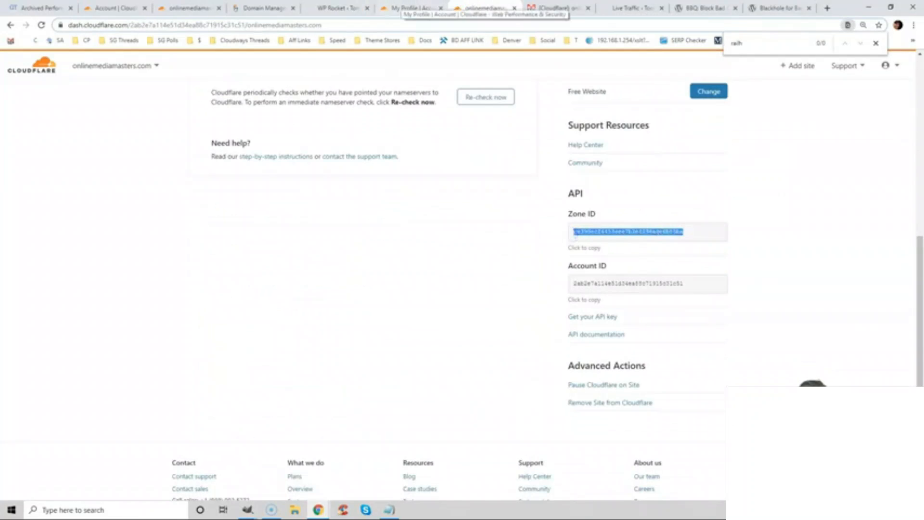
Step: View Cloudflare's API keys page, and point out the account email and Global API key fields in WP Rocket's Cloudflare settings
click(413, 8)
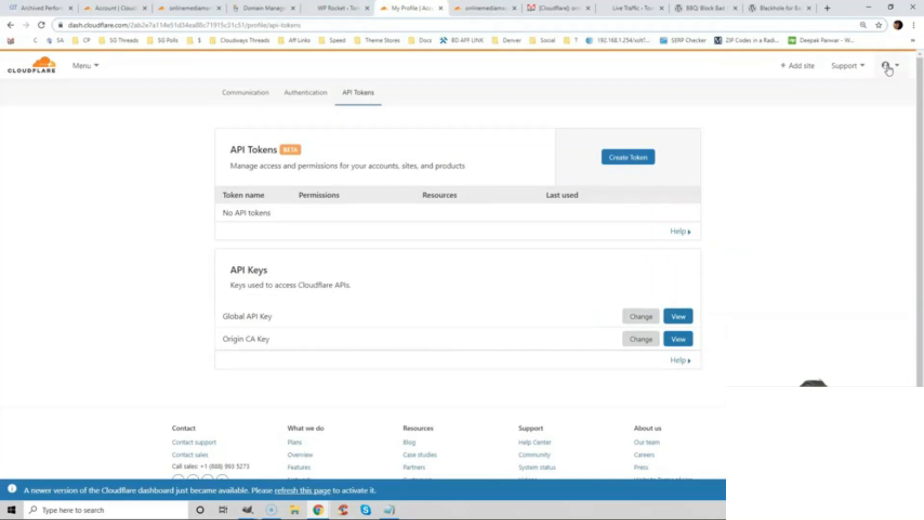
click(334, 9)
drag(305, 273, 207, 272)
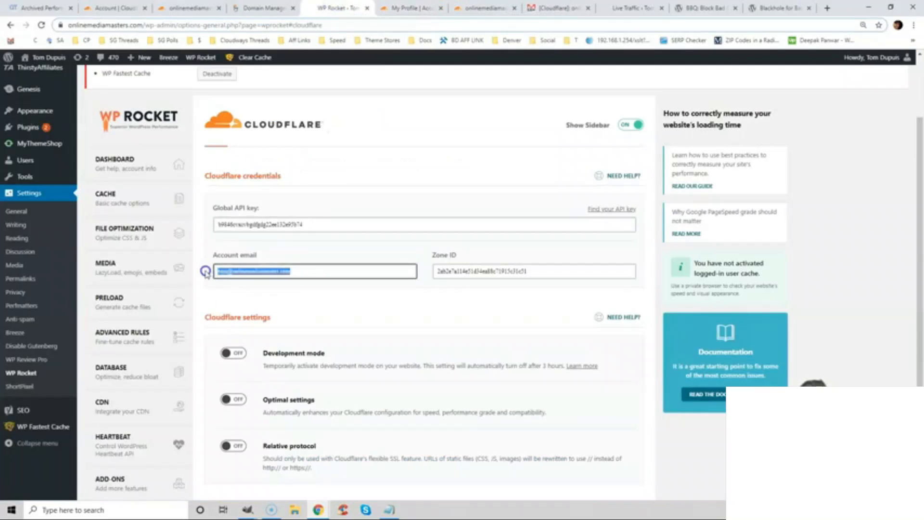
drag(222, 224, 269, 226)
click(293, 224)
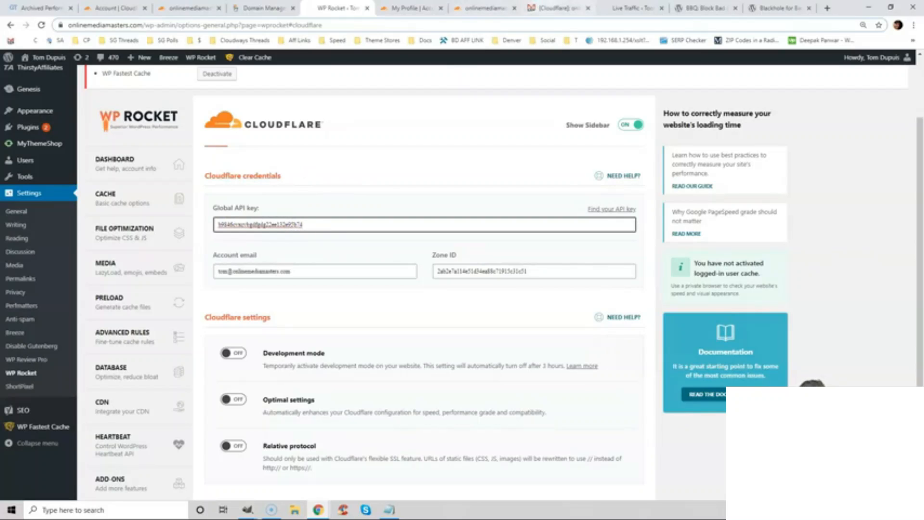
Step: View Cloudflare's site activation email, and return to the site's Cloudflare overview
click(556, 7)
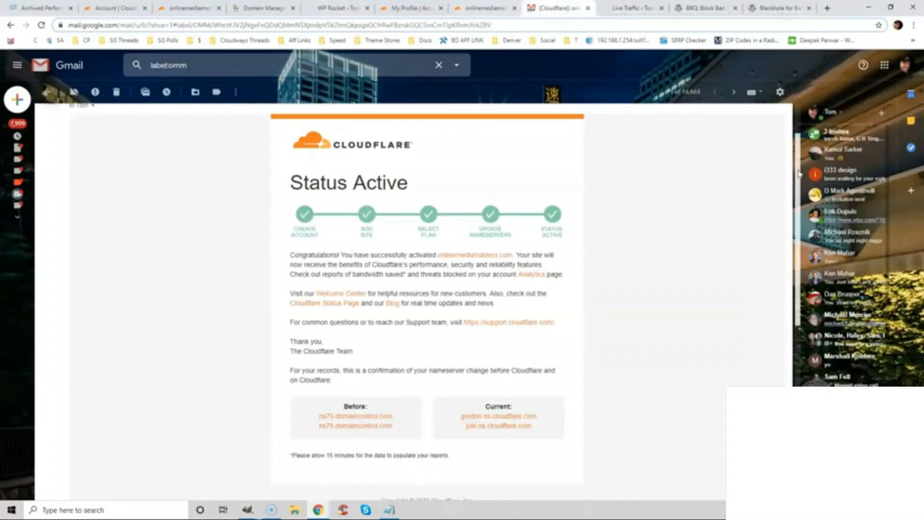
click(483, 7)
drag(921, 241, 921, 65)
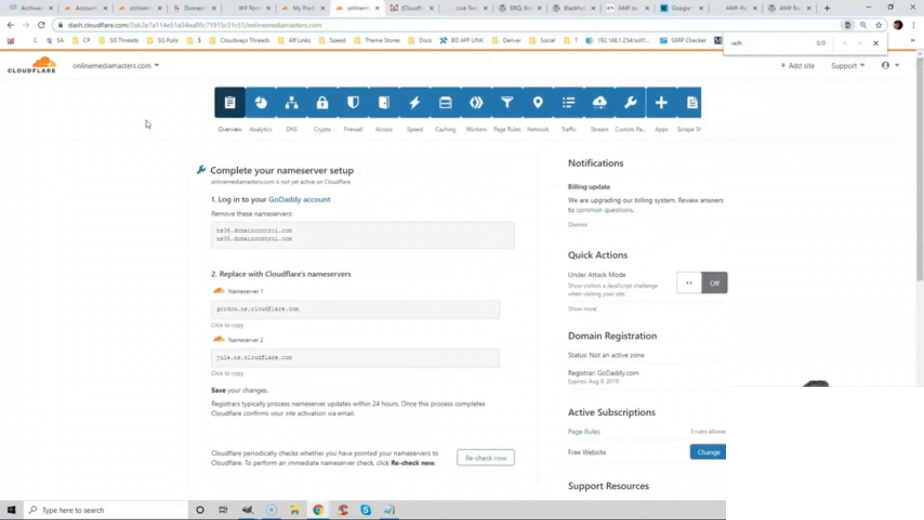
Step: Examine the cached and uncached requests in Cloudflare's web traffic analytics
click(255, 115)
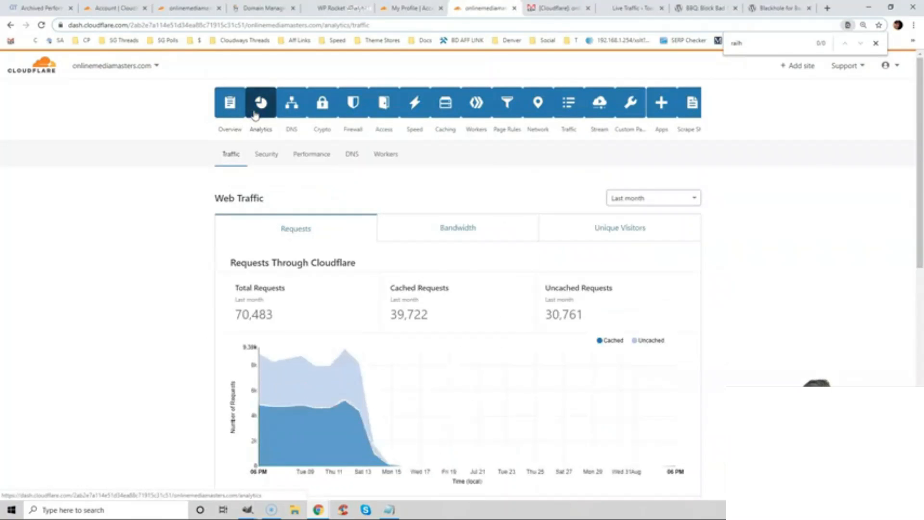
drag(921, 154, 920, 196)
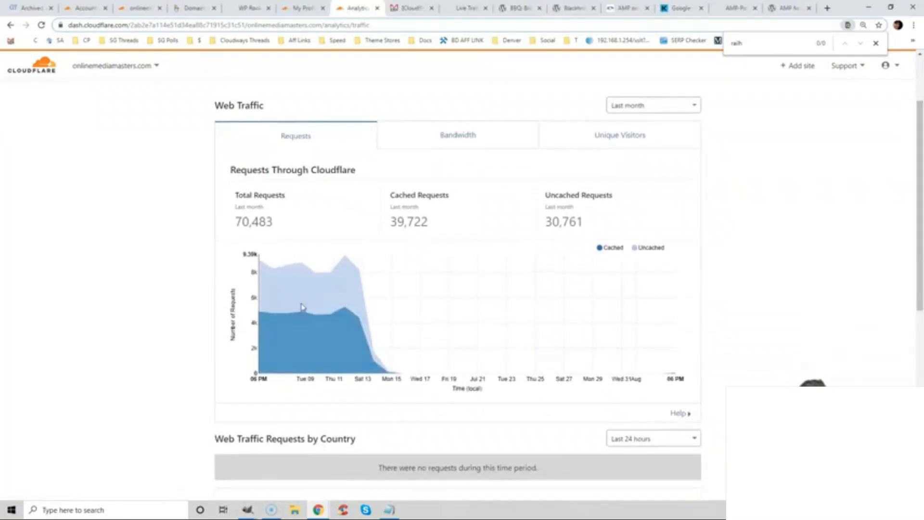
mouse_move(340, 322)
mouse_move(411, 345)
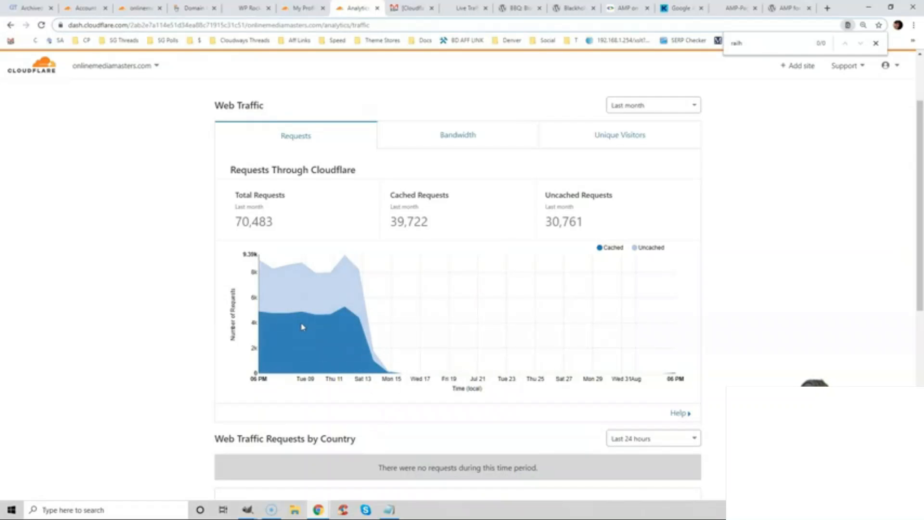
scroll(389, 182, up, 2)
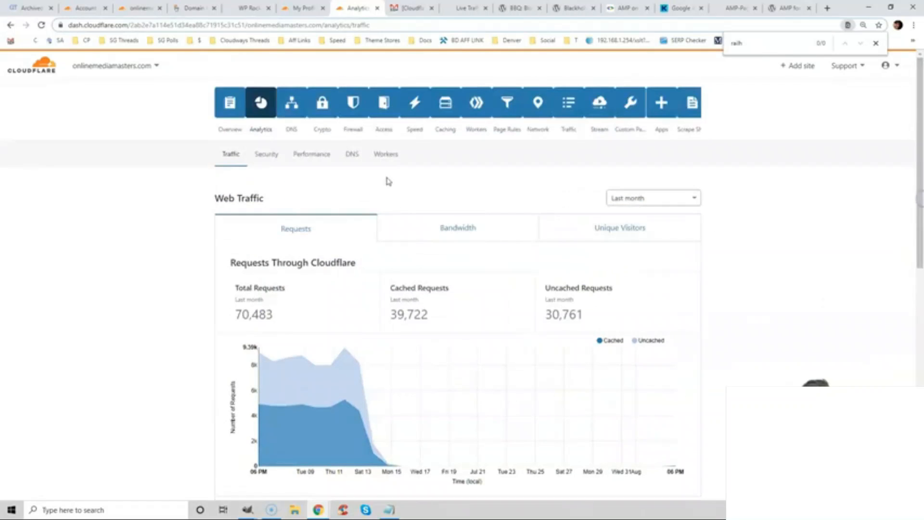
Step: Show Cloudflare's performance analytics overview for the last month
click(312, 158)
scroll(313, 159, down, 3)
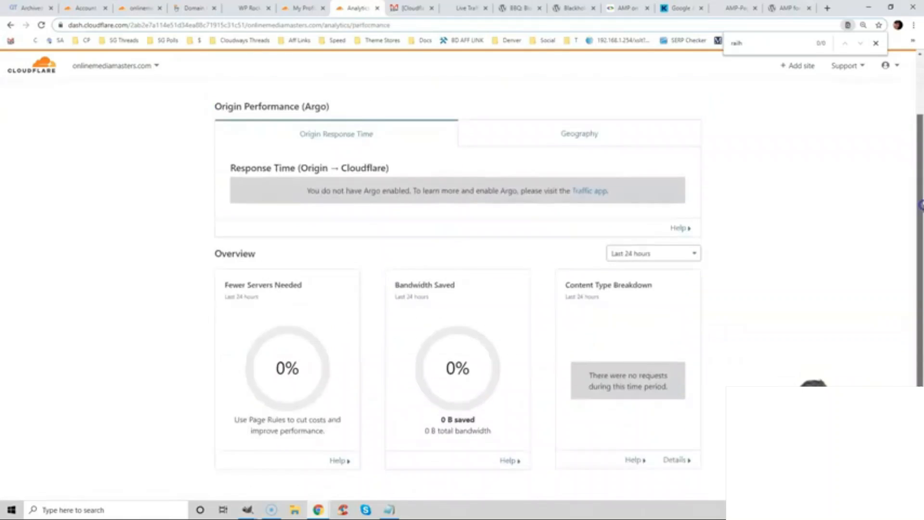
click(672, 194)
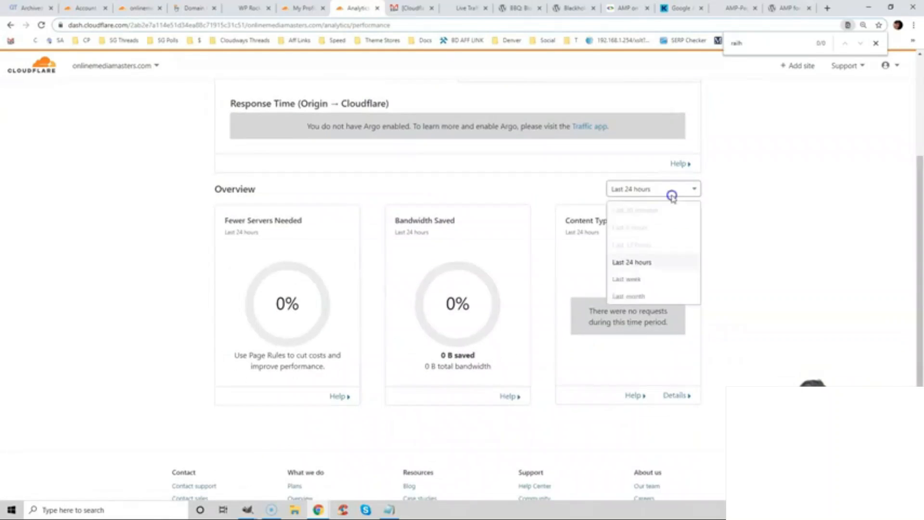
click(656, 295)
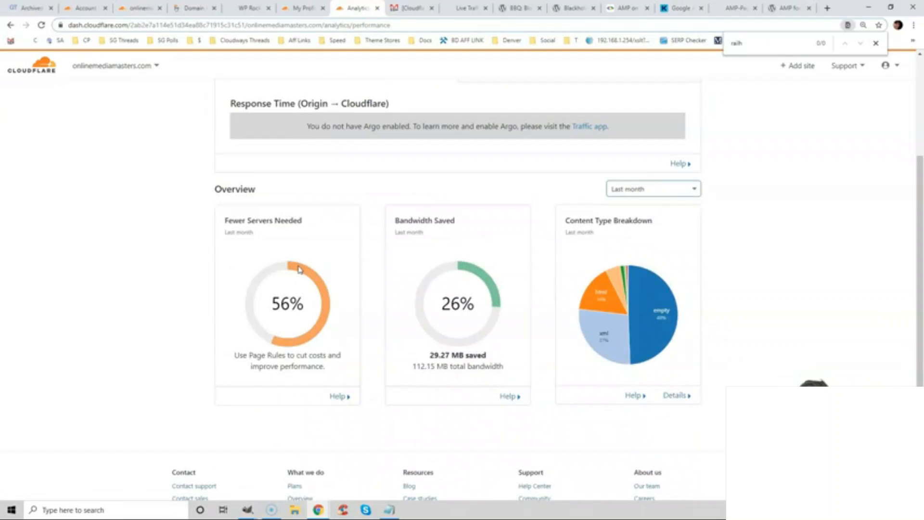
Step: Review the SSL mode choices in Cloudflare's Crypto settings, and highlight the Always Use HTTPS heading
scroll(299, 268, up, 3)
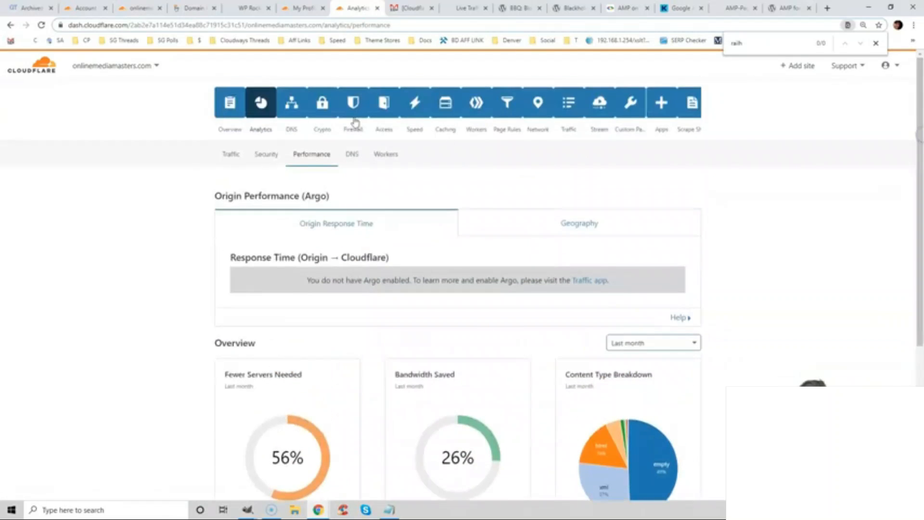
click(321, 109)
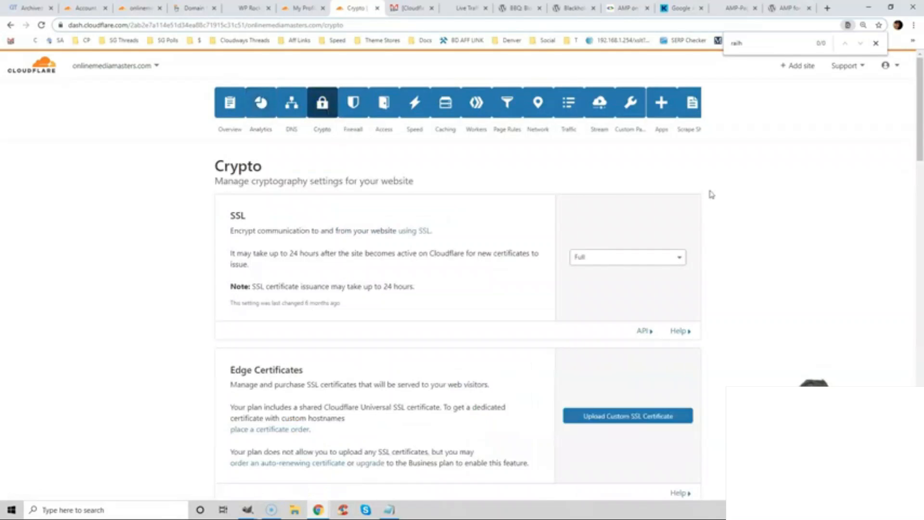
scroll(711, 194, down, 1)
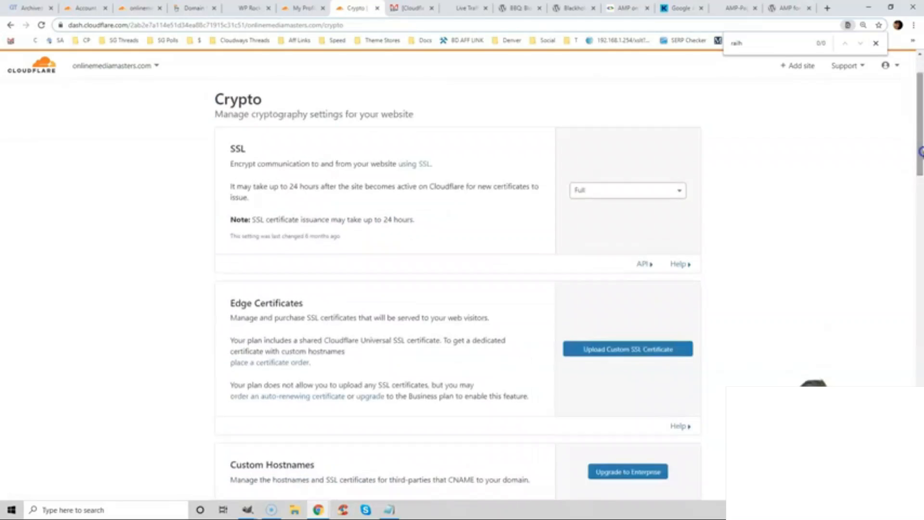
click(664, 195)
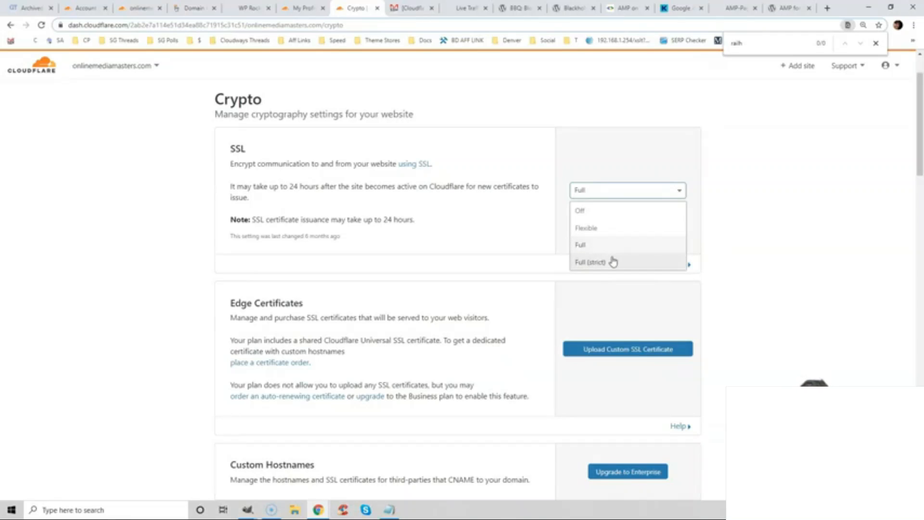
click(790, 191)
drag(920, 131, 920, 270)
drag(314, 146, 237, 145)
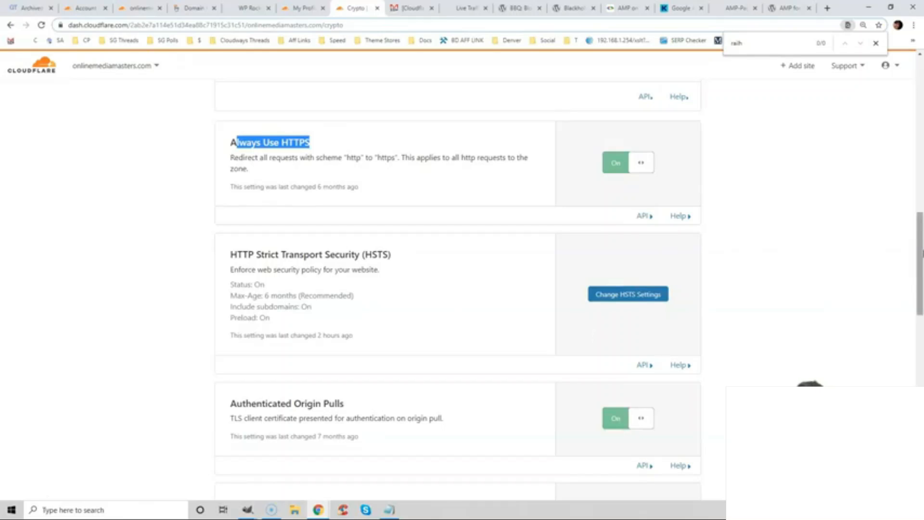
Step: Review the remaining Crypto settings, including HSTS, Authenticated Origin Pulls, Minimum TLS Version, Opportunistic Encryption and Onion Routing
scroll(920, 251, down, 1)
drag(920, 251, 920, 312)
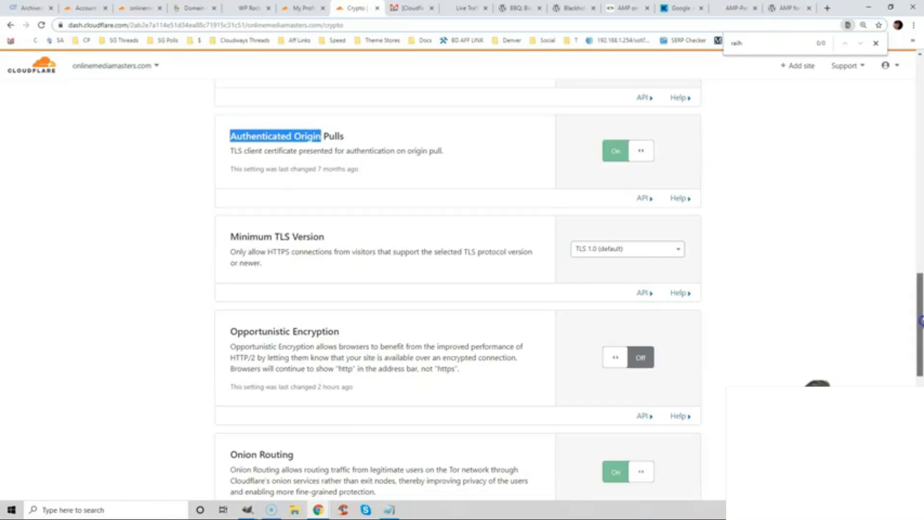
scroll(920, 320, up, 1)
drag(920, 320, 920, 425)
drag(920, 383, 915, 91)
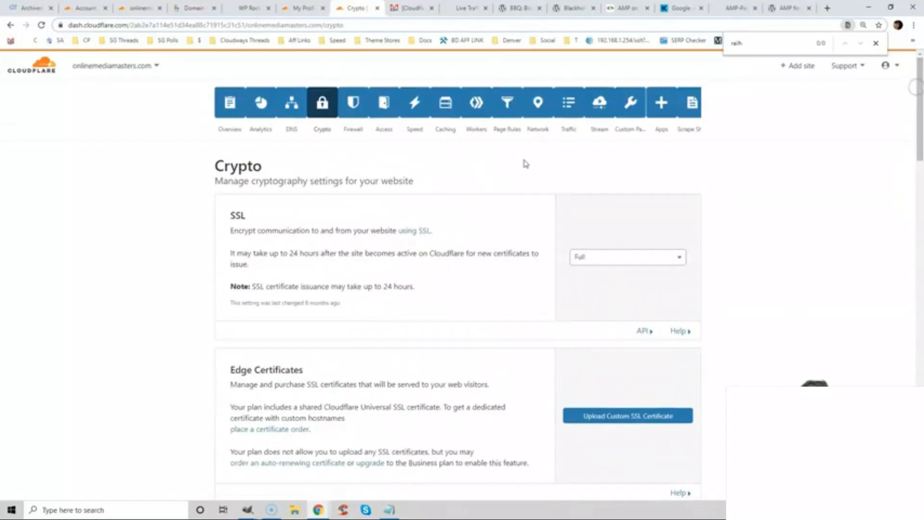
Step: Open the Protect WP Admin firewall rule to show its conditions, and return to the Firewall Rules list without saving
click(351, 111)
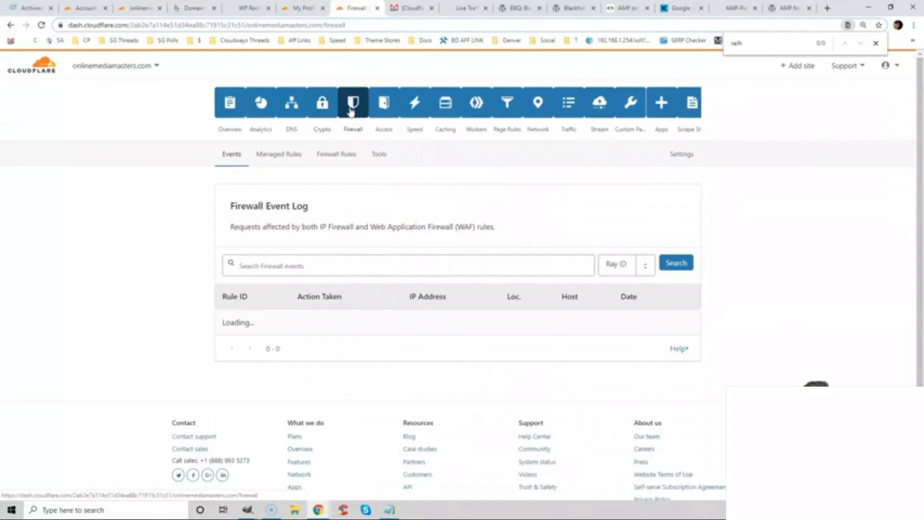
click(334, 153)
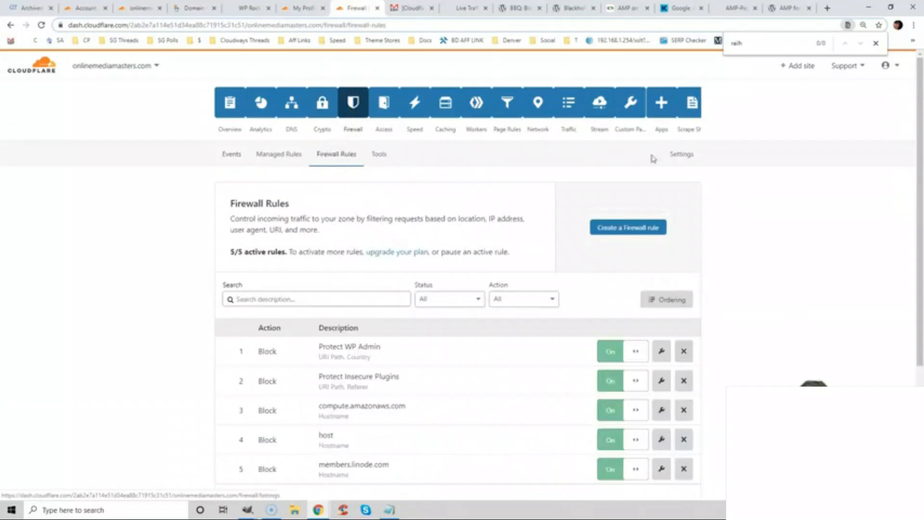
scroll(665, 231, down, 3)
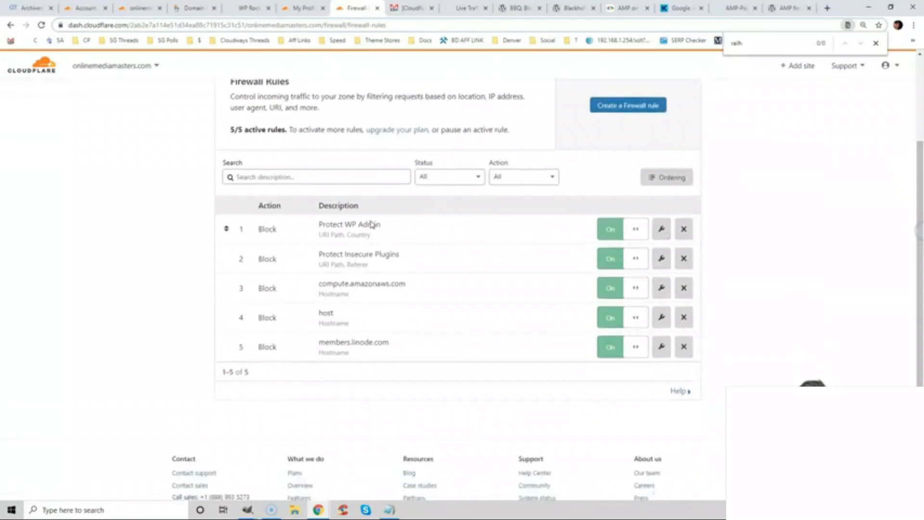
click(661, 229)
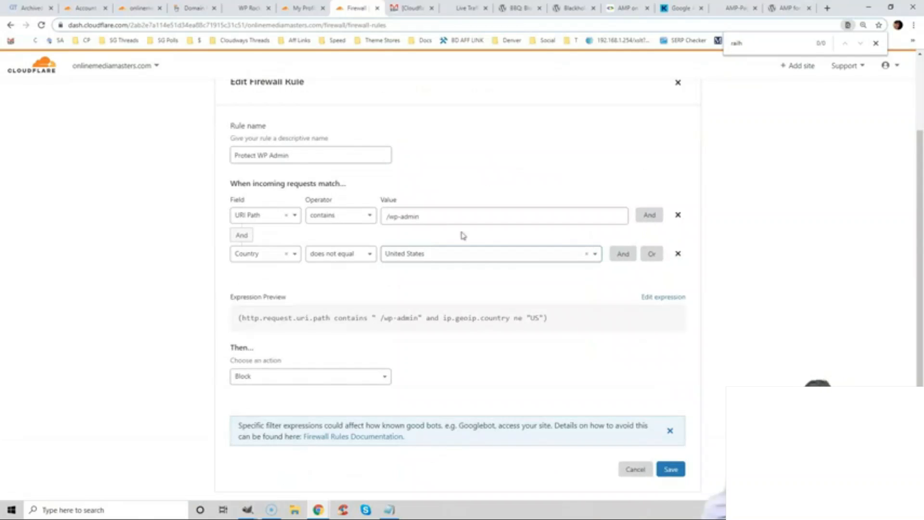
click(11, 25)
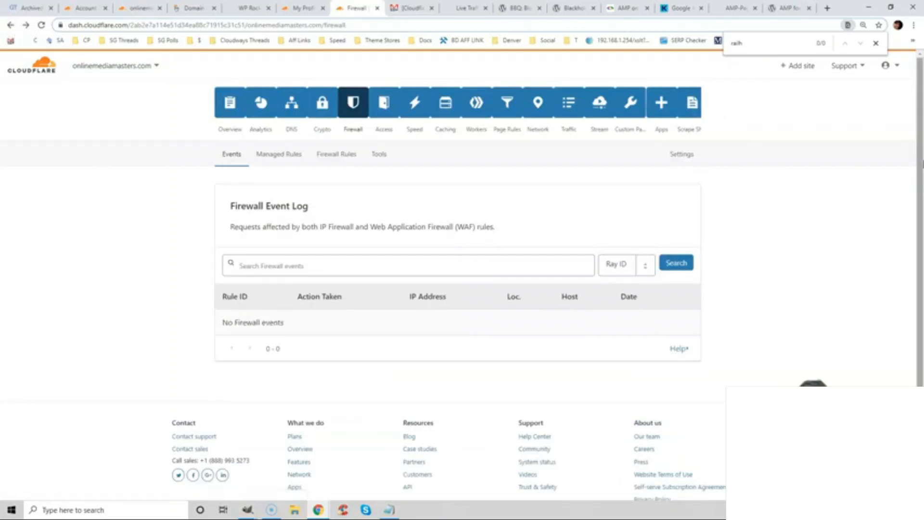
click(356, 154)
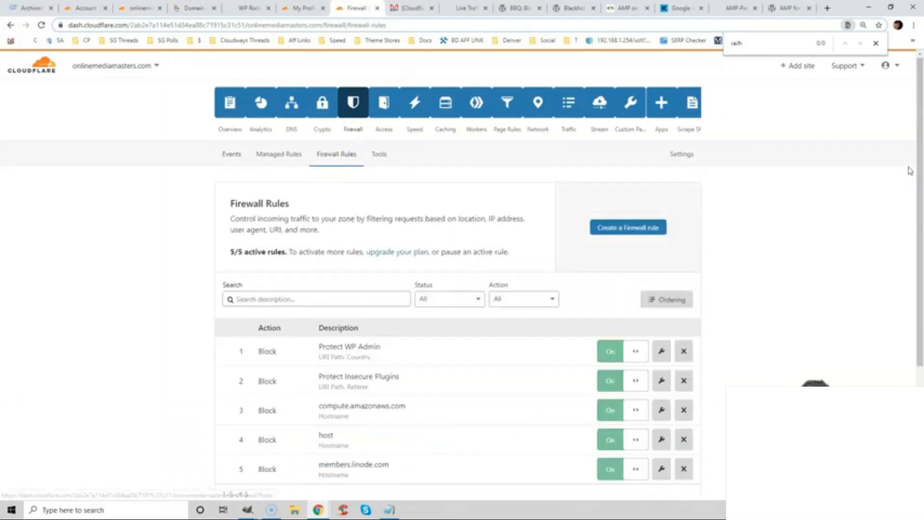
Step: Show the conditions of the Protect Insecure Plugins firewall rule, and return to the Firewall Rules list
scroll(920, 220, down, 2)
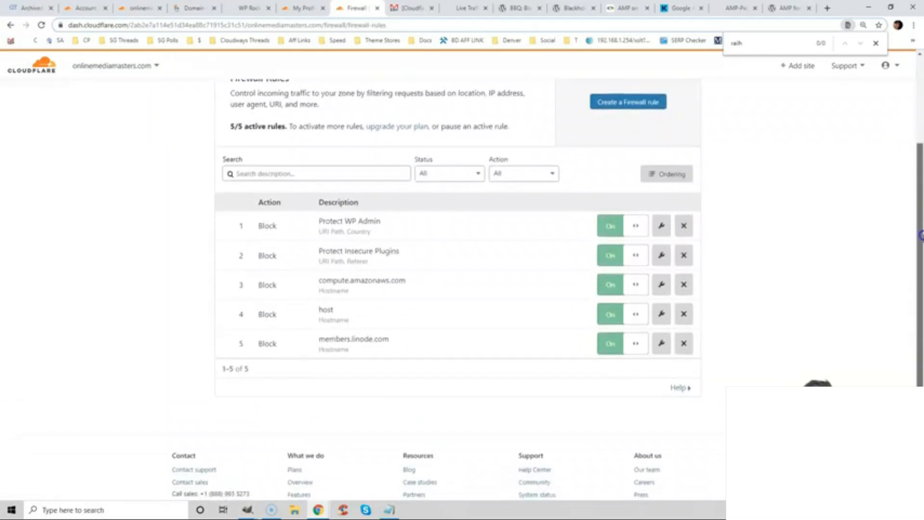
click(660, 253)
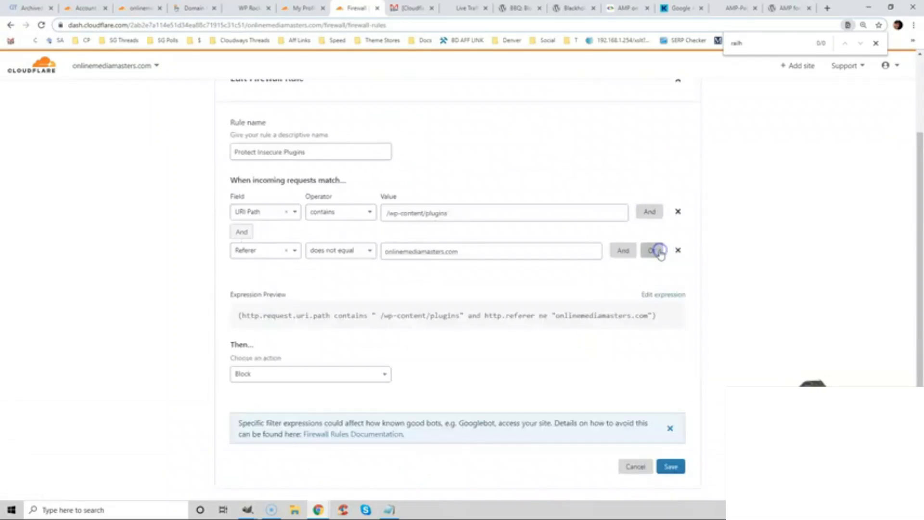
click(11, 25)
click(340, 154)
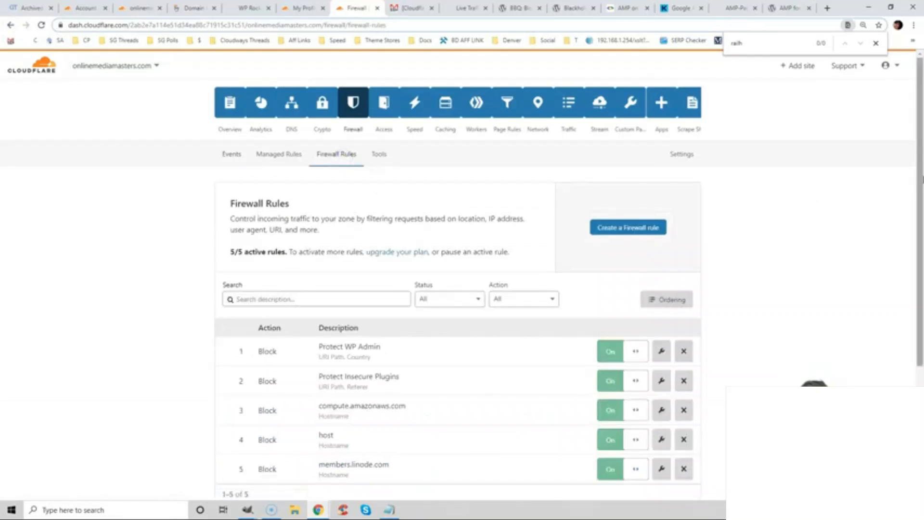
Step: View Wordfence's Live Traffic log, and highlight the res.spectrum hostname of an xmlrpc.php visit
scroll(920, 265, down, 3)
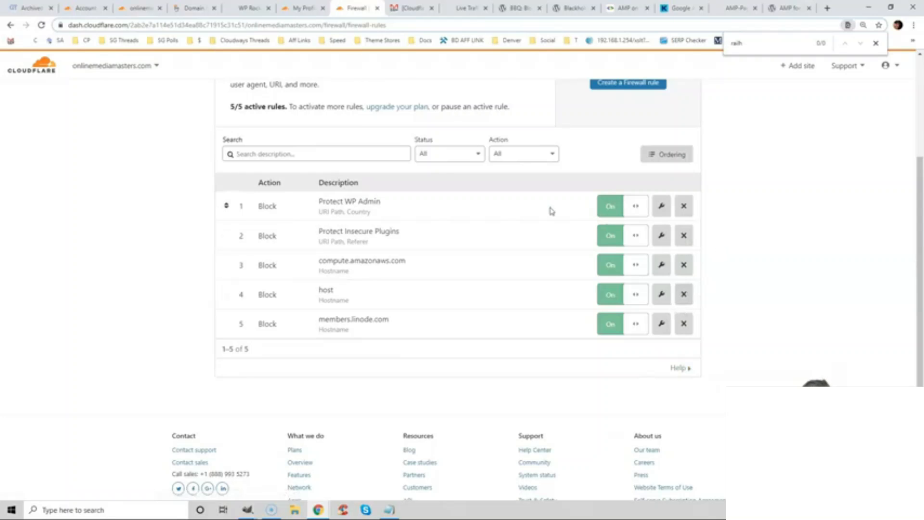
click(468, 11)
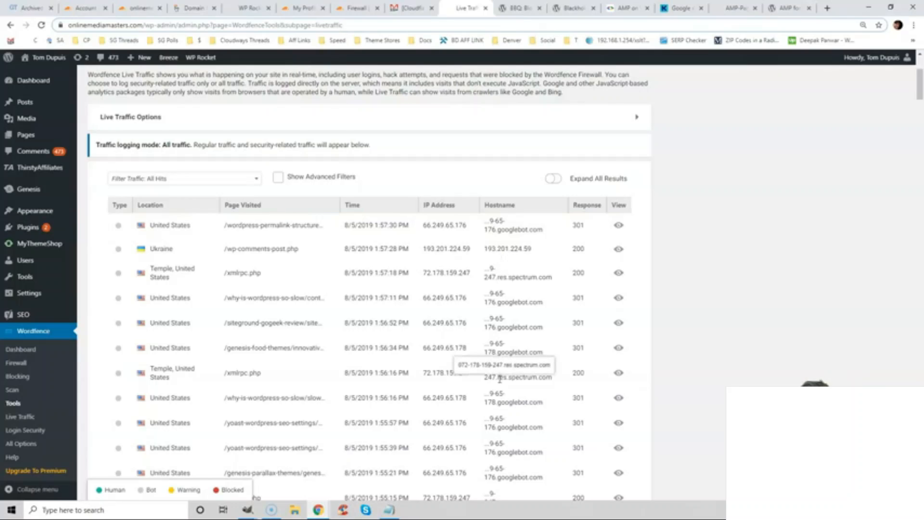
drag(497, 377, 541, 374)
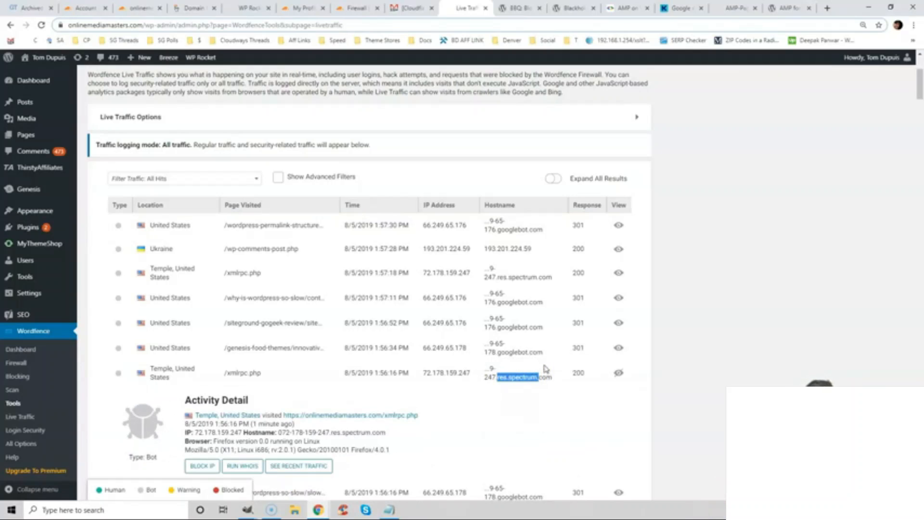
Step: Back in Cloudflare, show the compute.amazonaws.com hostname blocking rule, and return to the Firewall Rules list
click(357, 8)
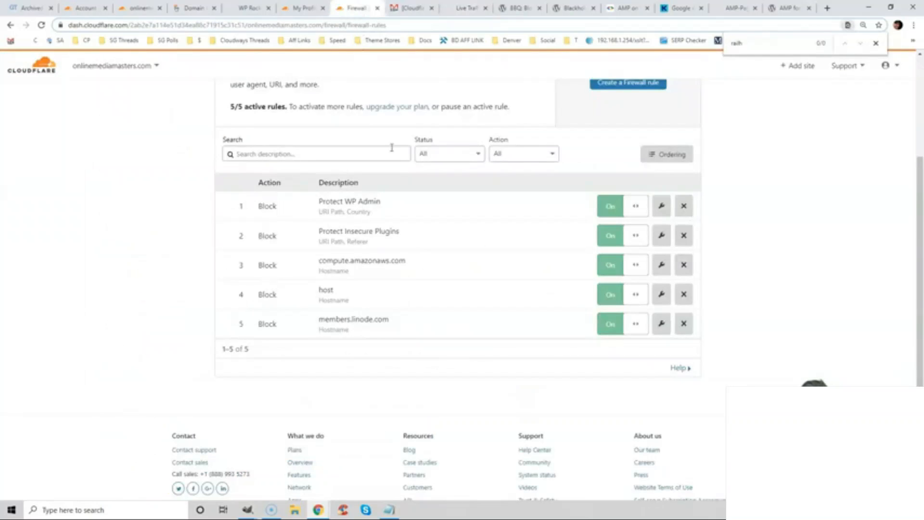
click(660, 265)
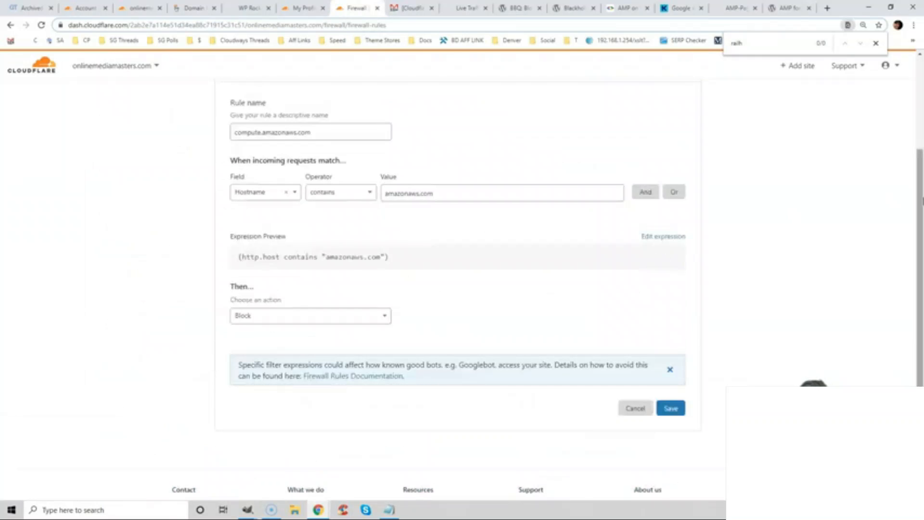
drag(922, 201, 921, 197)
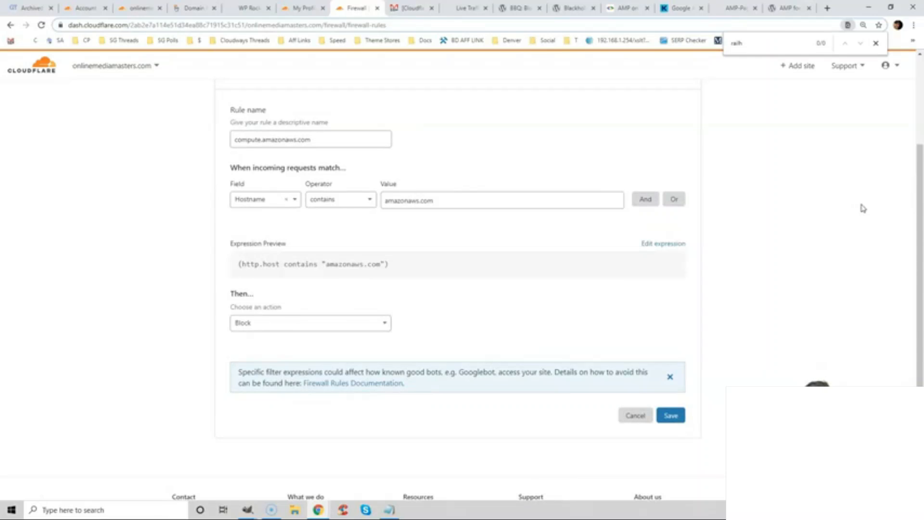
drag(920, 202, 920, 197)
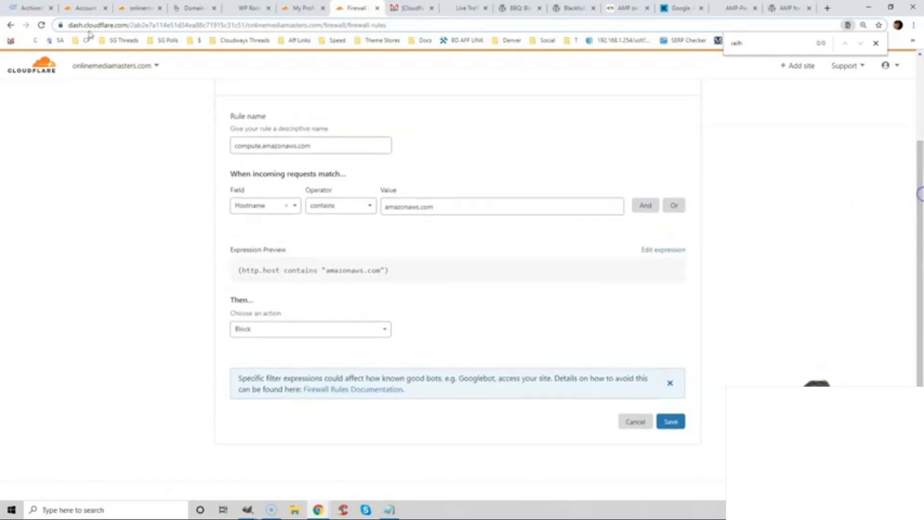
click(11, 25)
click(338, 157)
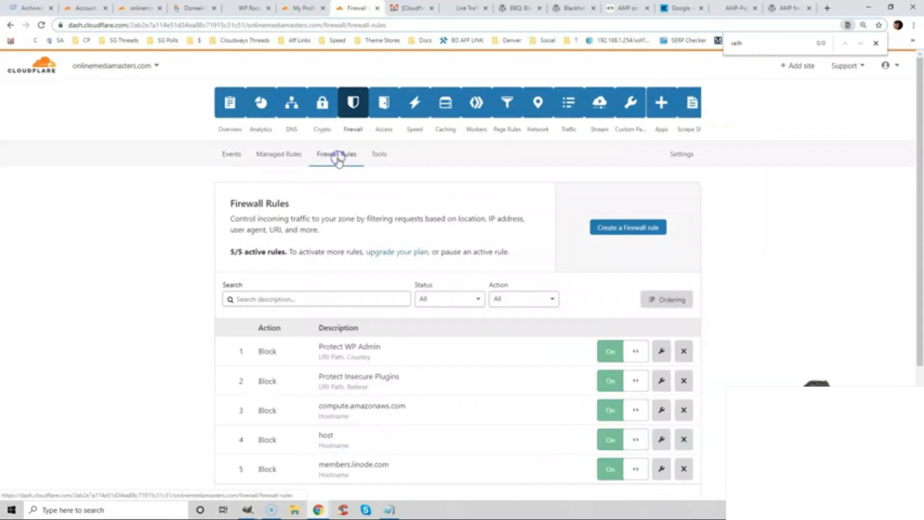
scroll(670, 303, down, 3)
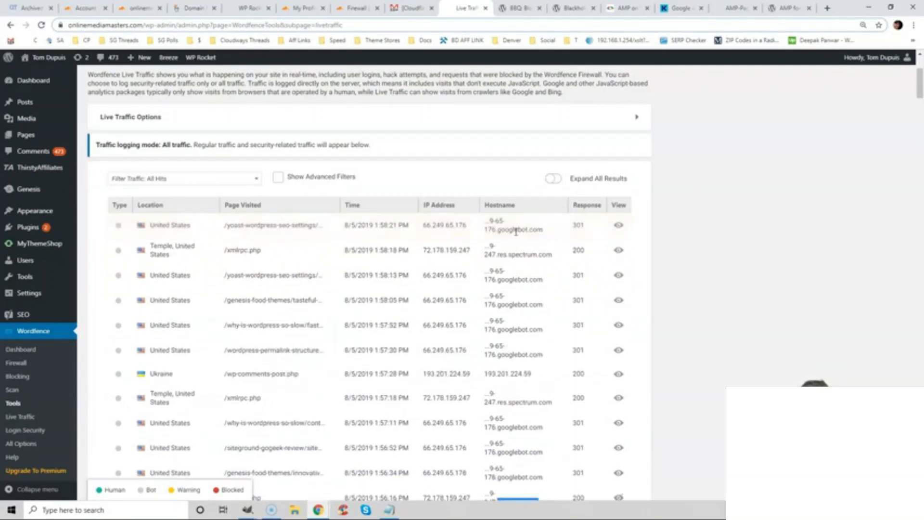
Step: Show the BBQ: Block Bad Queries and Blackhole for Bad Bots plugin pages, and return to Cloudflare's firewall rules
click(519, 8)
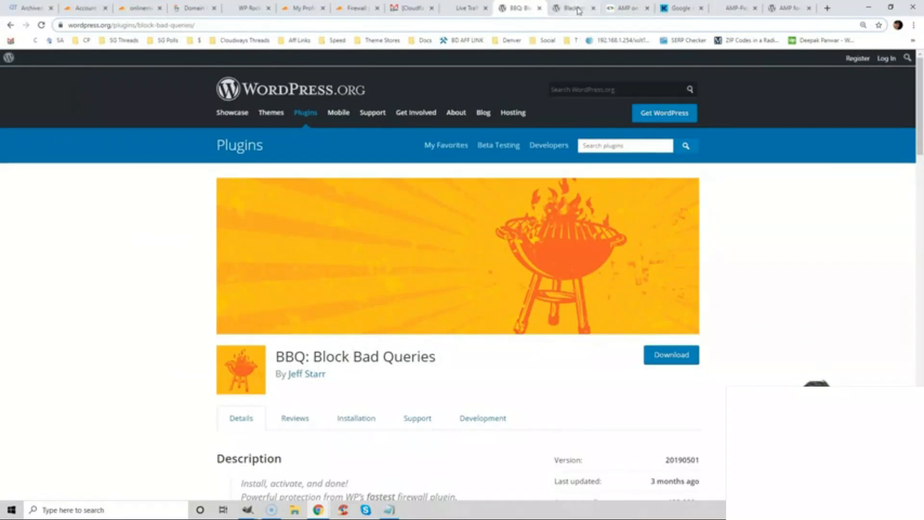
click(578, 7)
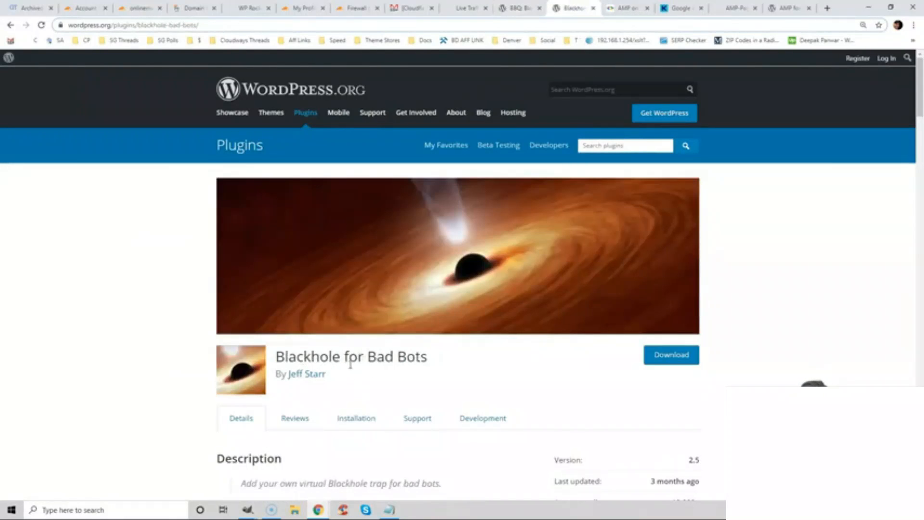
click(467, 8)
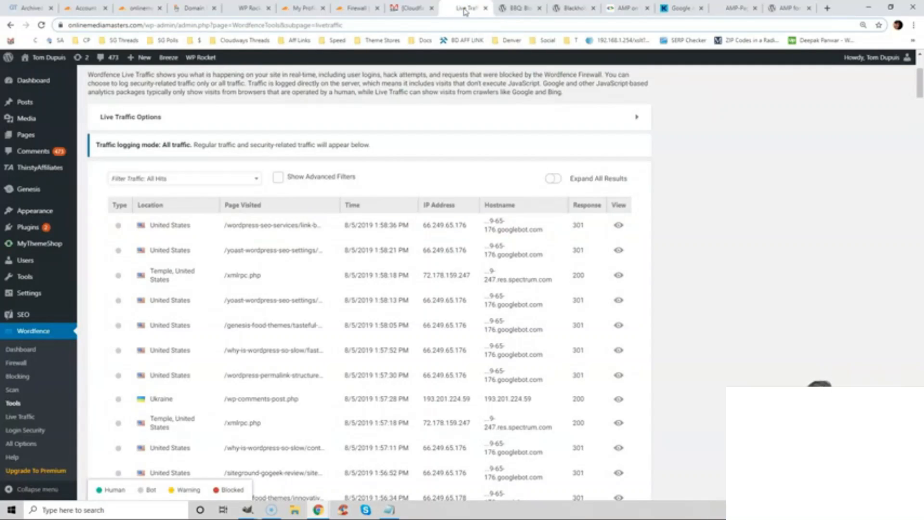
click(354, 10)
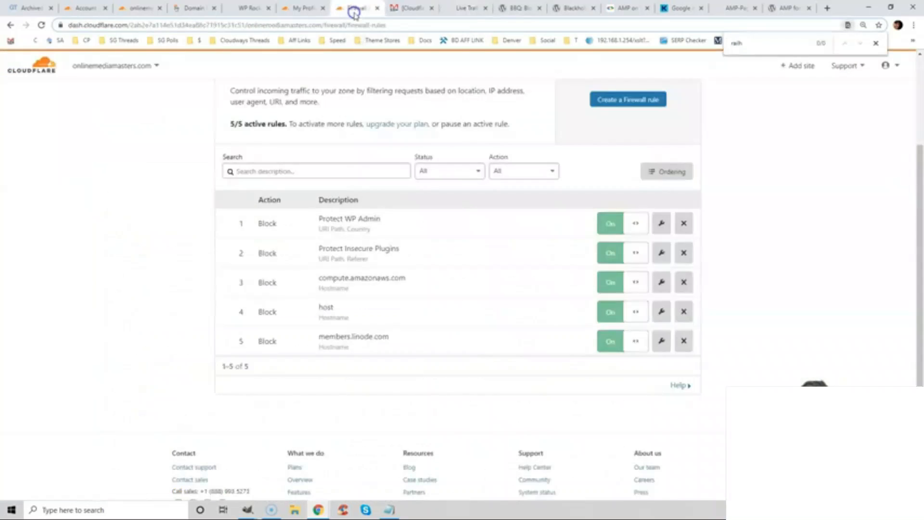
click(572, 8)
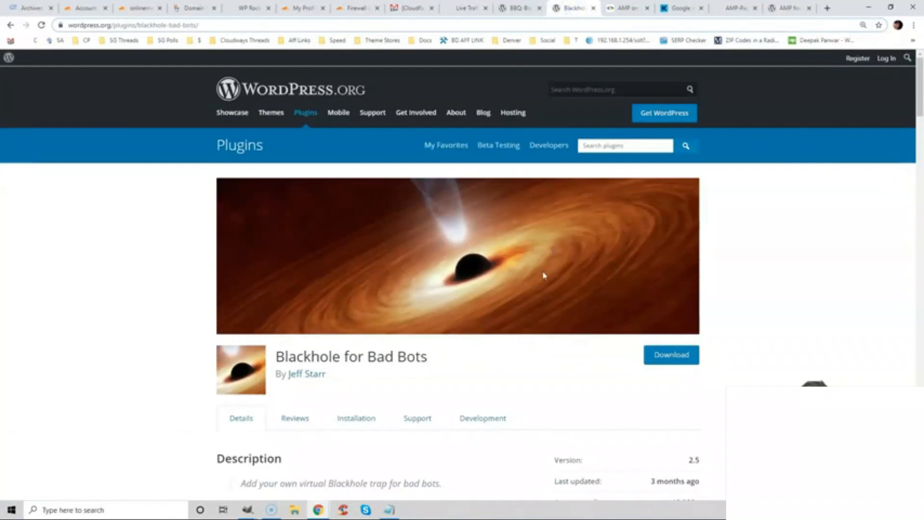
click(356, 7)
scroll(492, 199, up, 3)
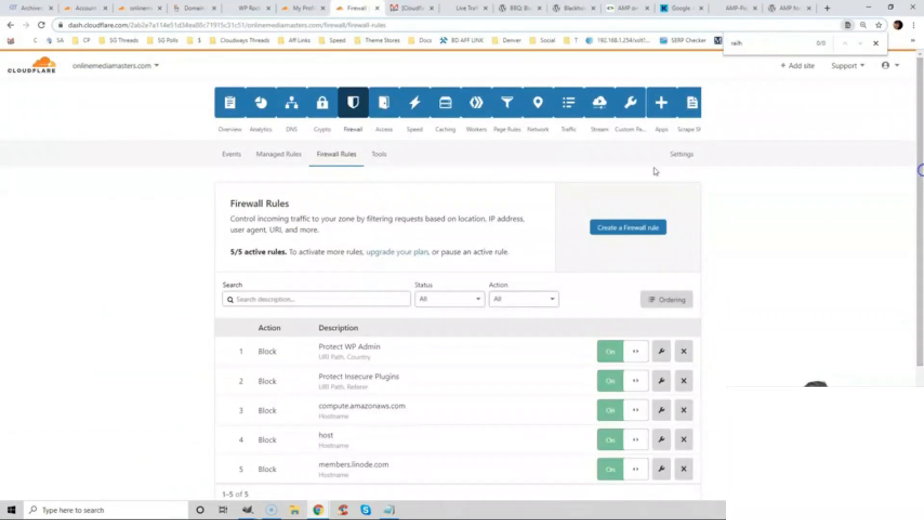
Step: Review Cloudflare's Speed optimization settings, from Auto Minify and Brotli through Rocket Loader and Railgun to AMP Real URL and Mobile Redirect
click(423, 118)
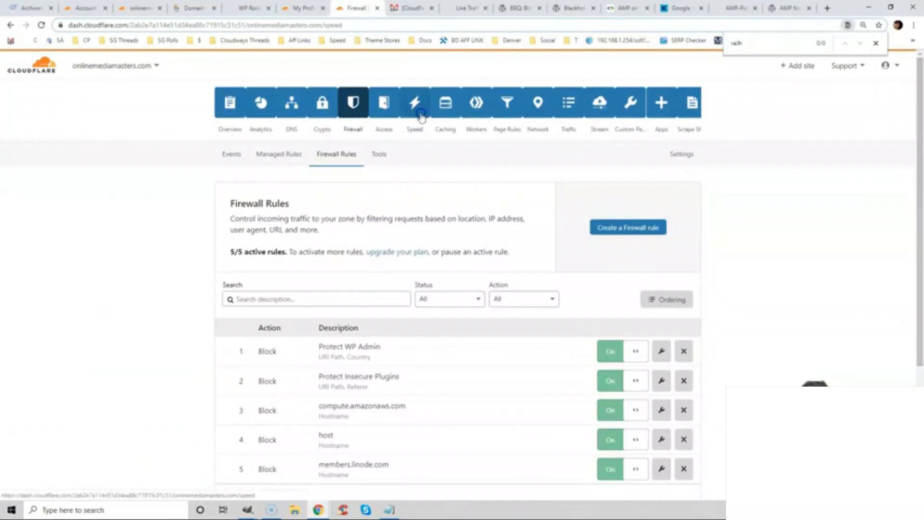
click(299, 160)
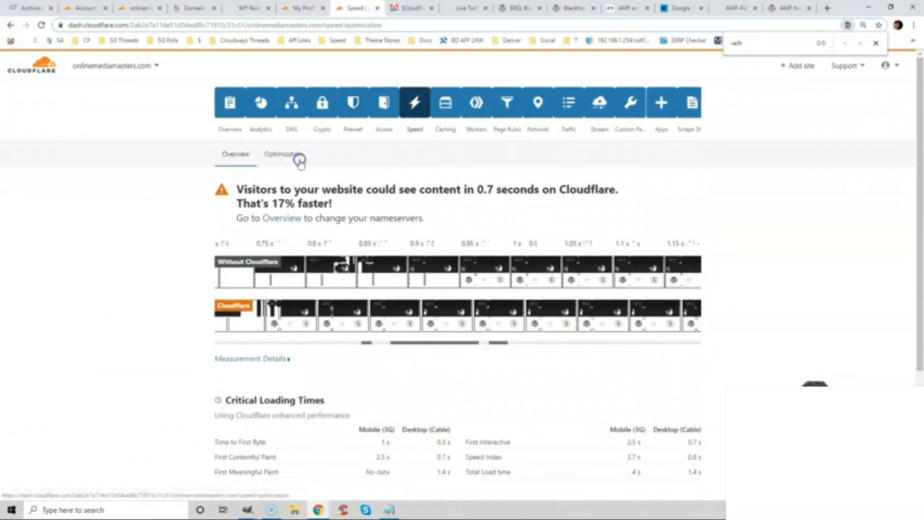
scroll(758, 239, down, 7)
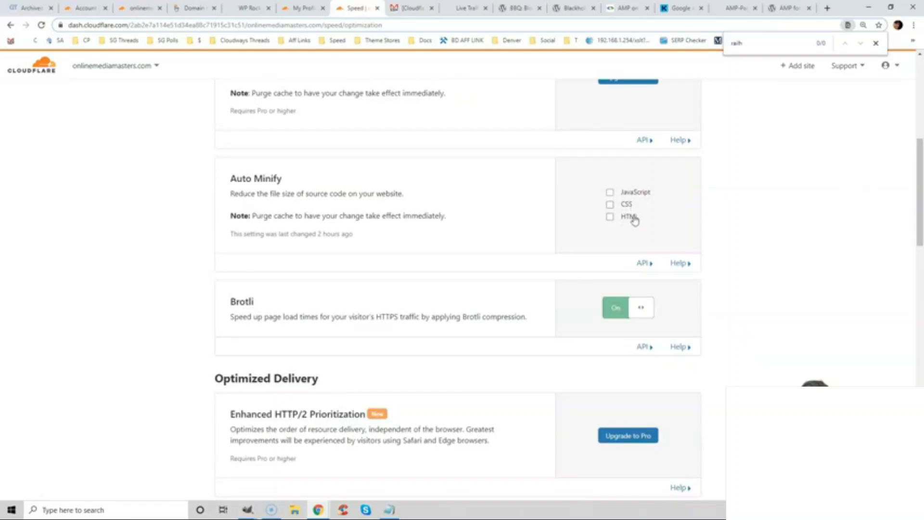
drag(922, 182, 921, 304)
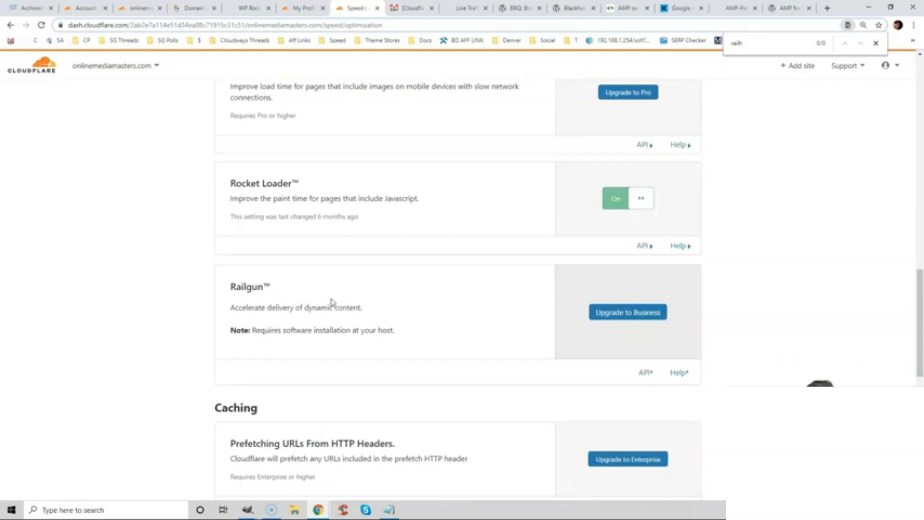
scroll(361, 305, down, 7)
scroll(513, 312, down, 2)
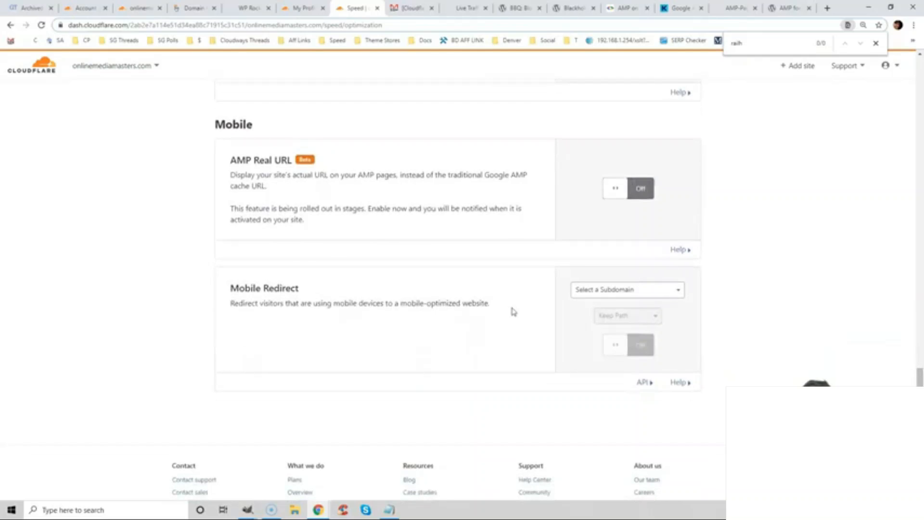
Step: Show the AMP on Google page, the AMP search result screenshot, Kinsta's AMP case study and the AMP for WP plugin page
click(627, 8)
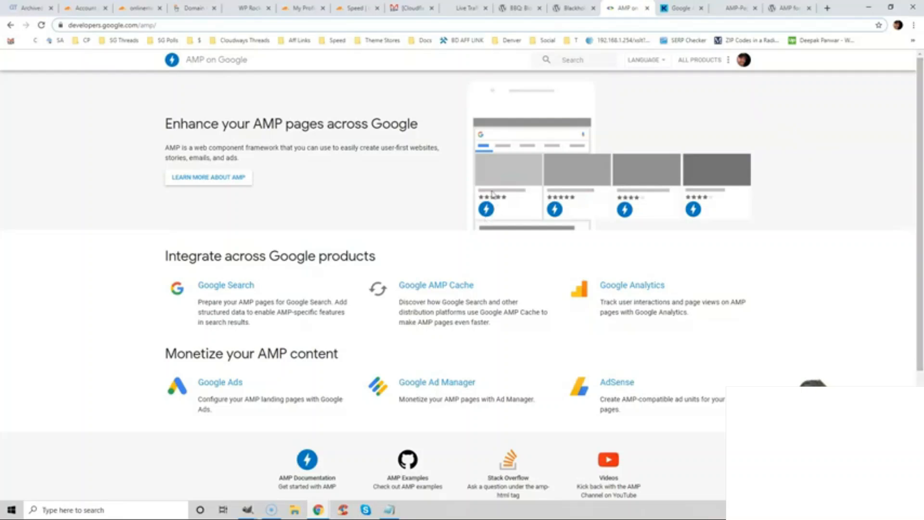
click(735, 8)
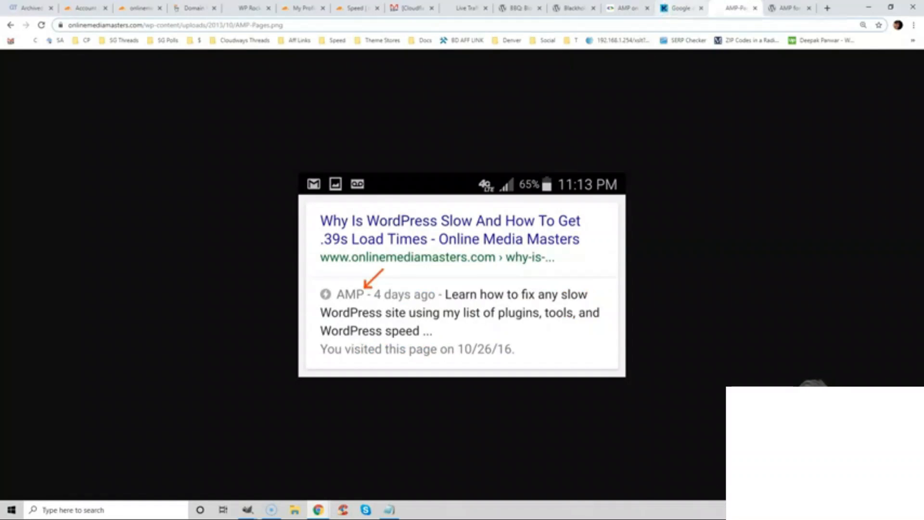
click(679, 8)
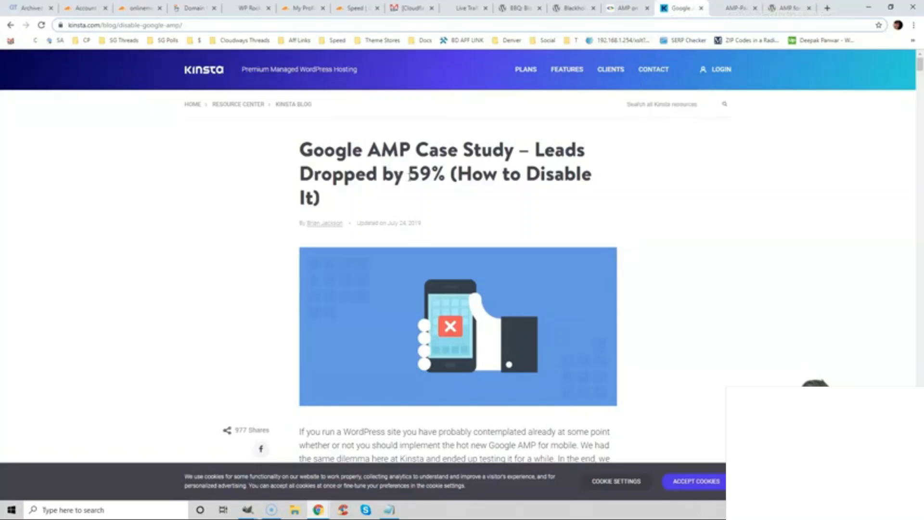
click(409, 175)
click(779, 8)
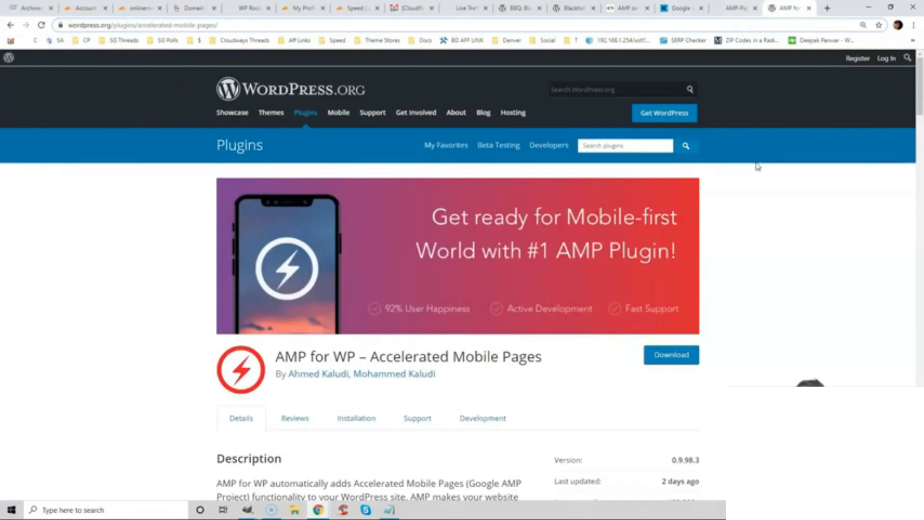
Step: Highlight the AMP for WP plugin's name, and review Cloudflare's Caching settings with Browser Cache Expiration highlighted
drag(279, 361, 553, 361)
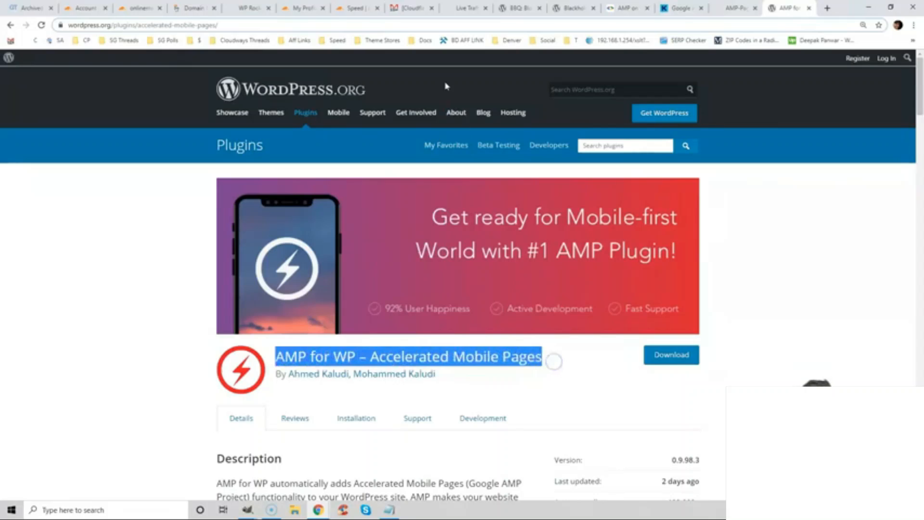
click(356, 8)
scroll(801, 359, up, 15)
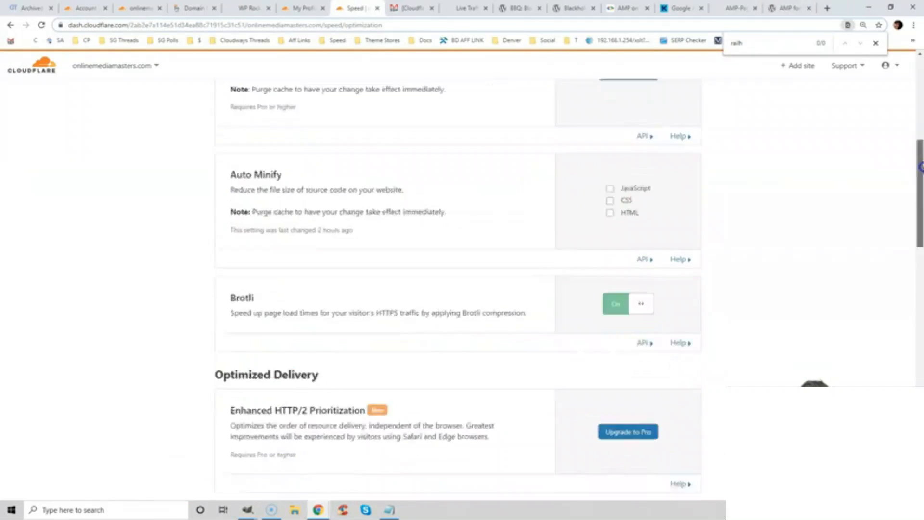
click(450, 110)
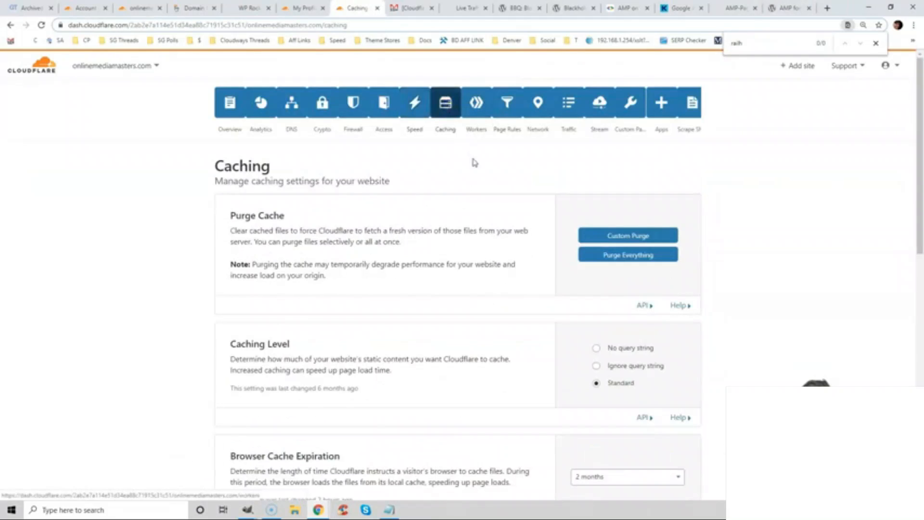
scroll(920, 164, down, 2)
drag(920, 164, 920, 187)
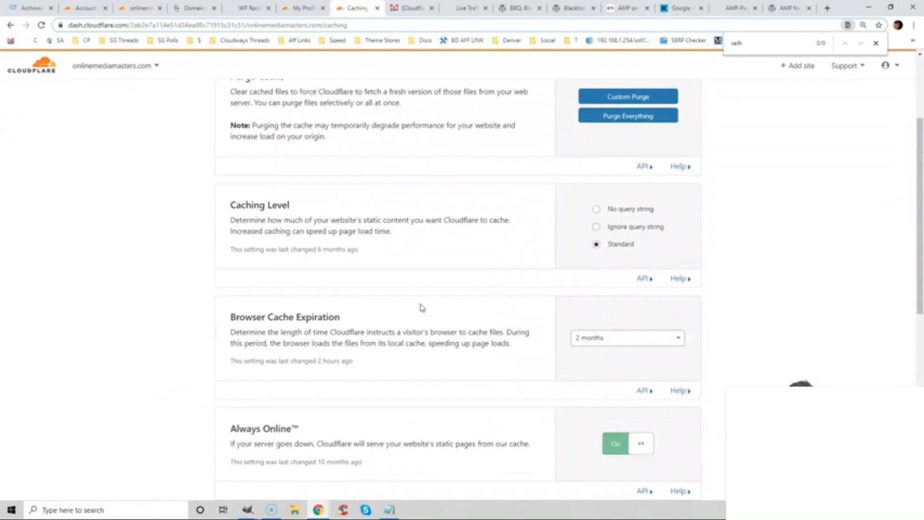
drag(234, 319, 339, 318)
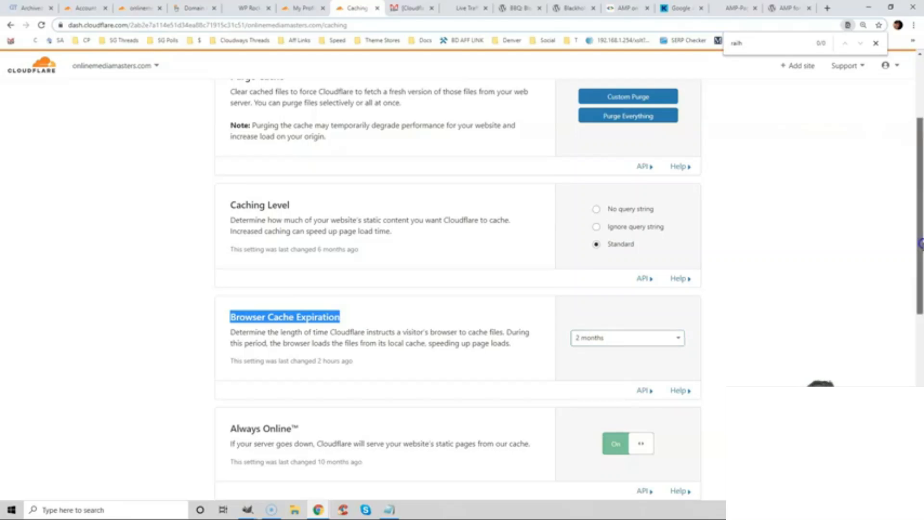
scroll(920, 243, up, 3)
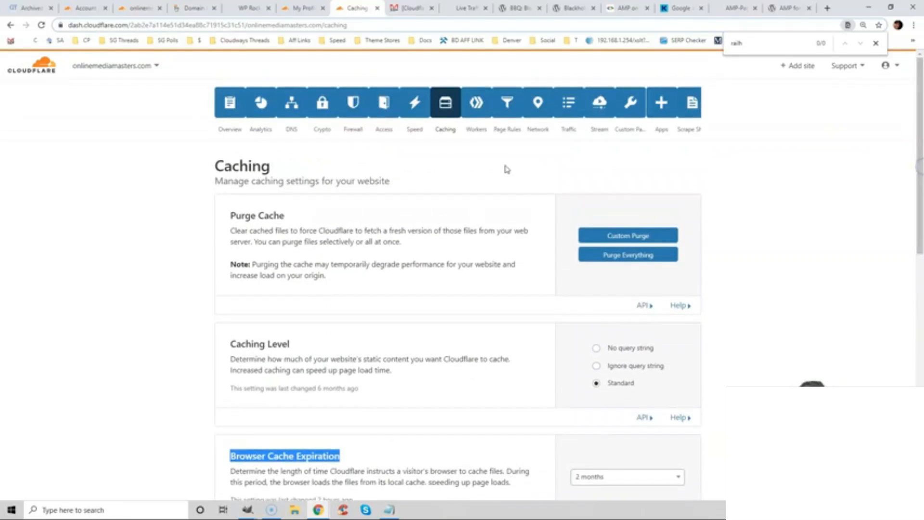
Step: Examine Cloudflare's page rule for onlinemediamasters.com/*, highlighting the asterisk in its URL pattern, and close it without saving
click(507, 104)
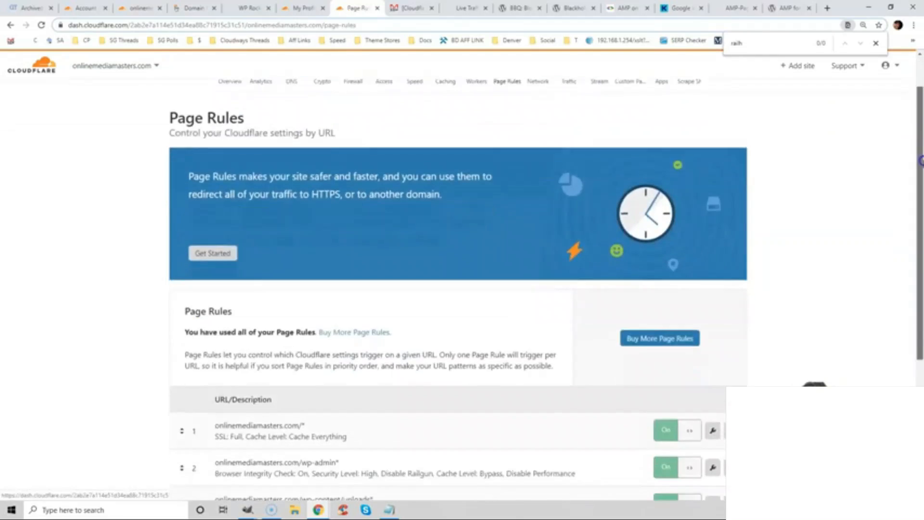
scroll(800, 312, down, 4)
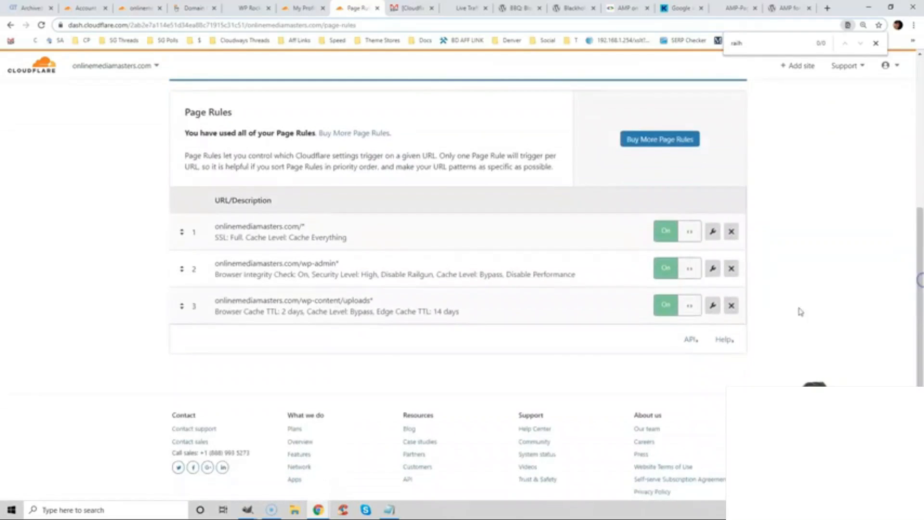
click(713, 237)
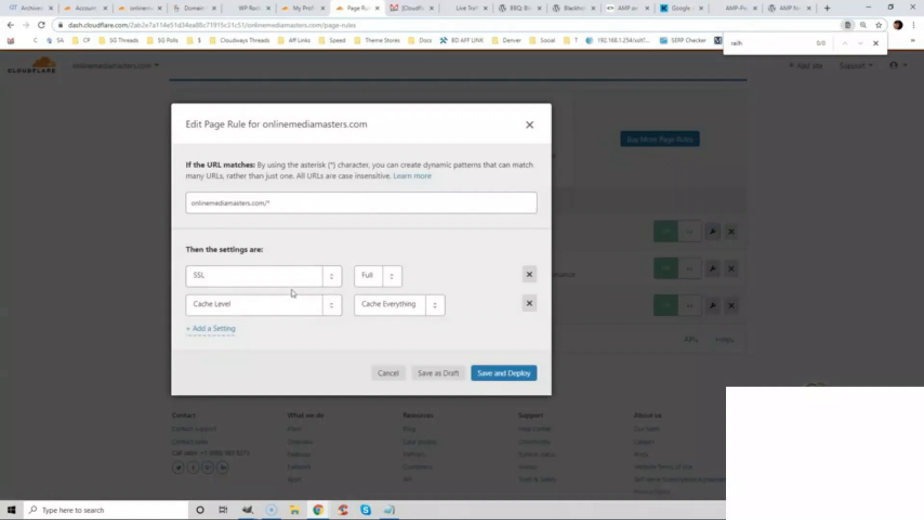
drag(265, 203, 293, 203)
click(293, 203)
double_click(294, 203)
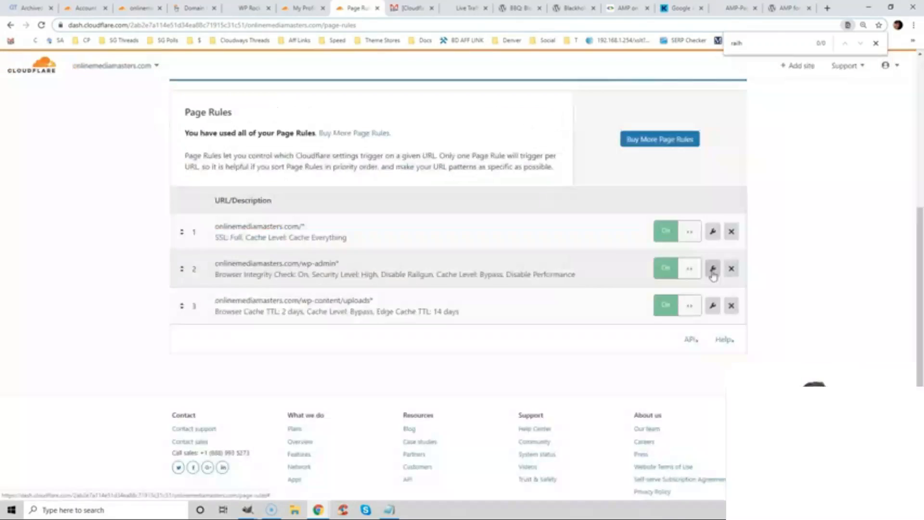
Step: Examine the page rules for wp-admin* and wp-content/uploads*, closing each without saving
click(712, 269)
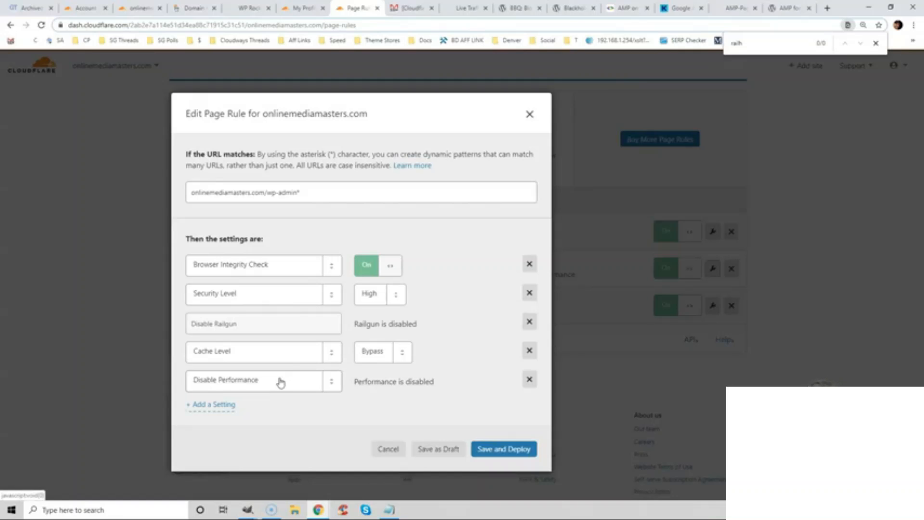
click(299, 191)
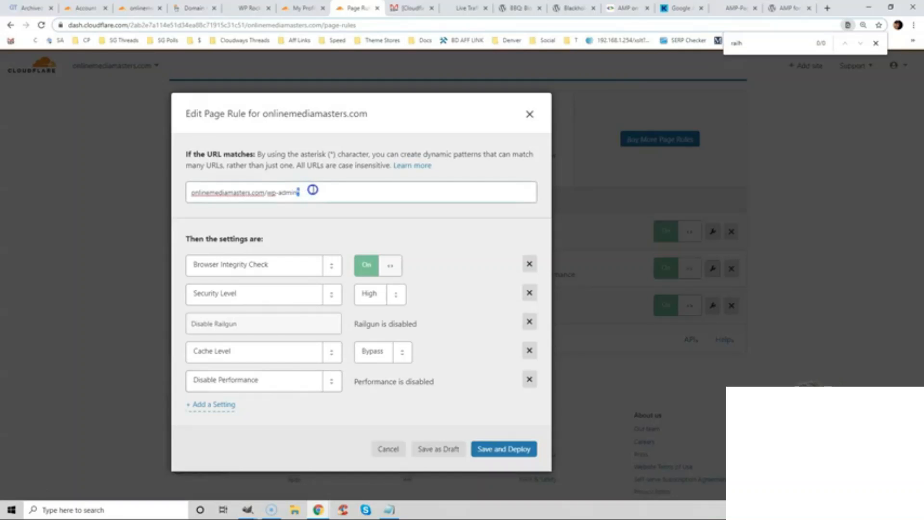
click(529, 115)
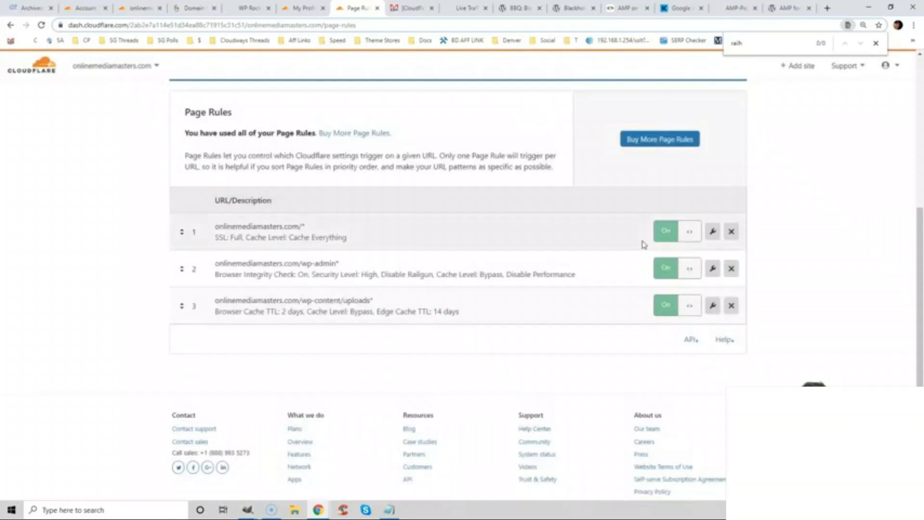
click(713, 305)
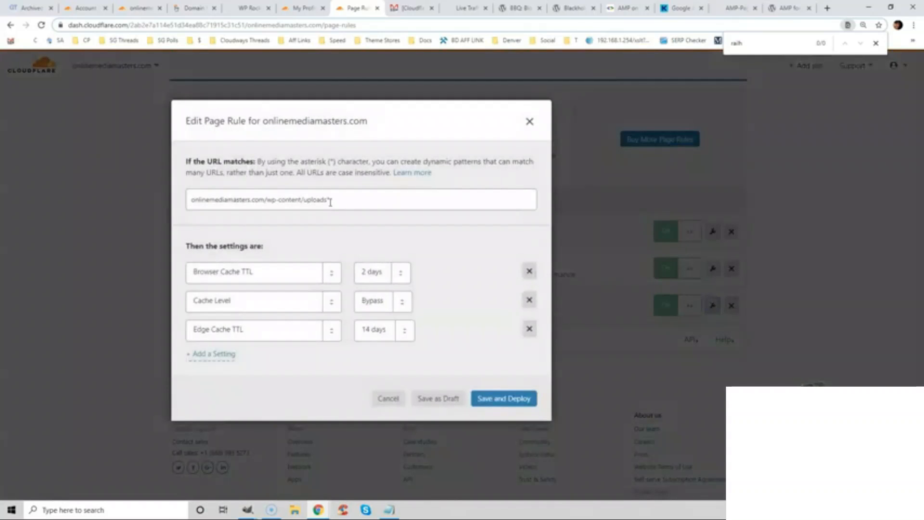
click(531, 121)
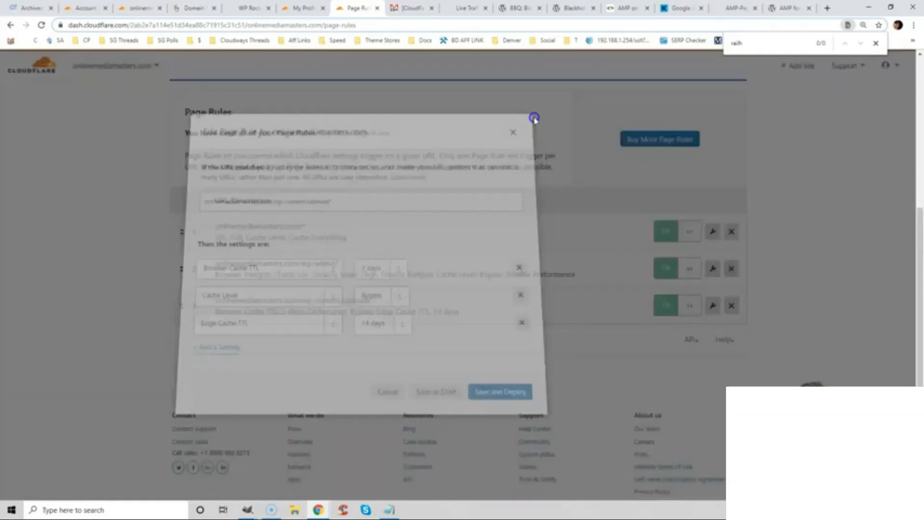
Step: Review Cloudflare's Scrape Shield settings, from Email Address Obfuscation to Hotlink Protection
drag(922, 277, 922, 126)
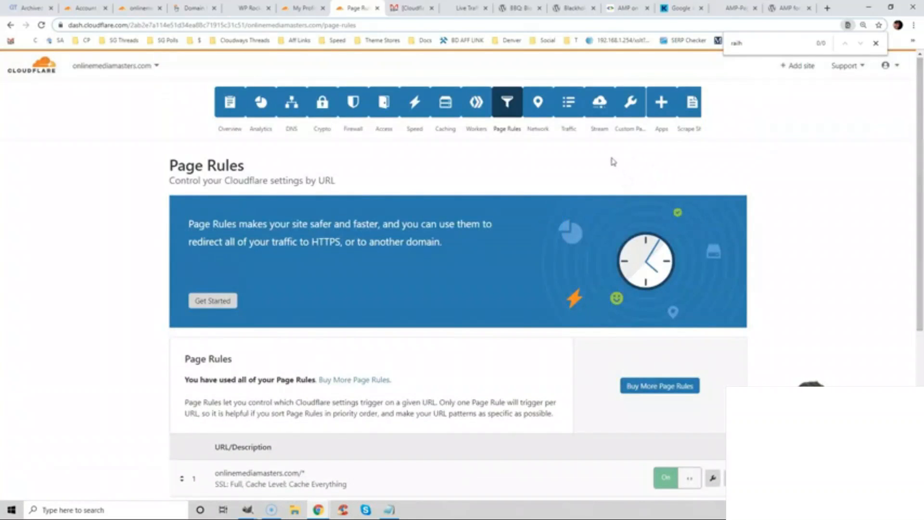
click(689, 109)
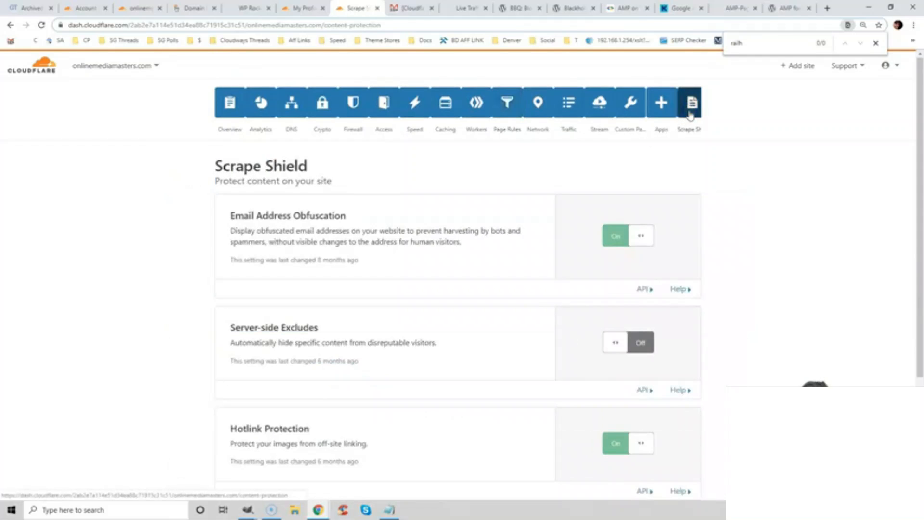
scroll(920, 170, down, 1)
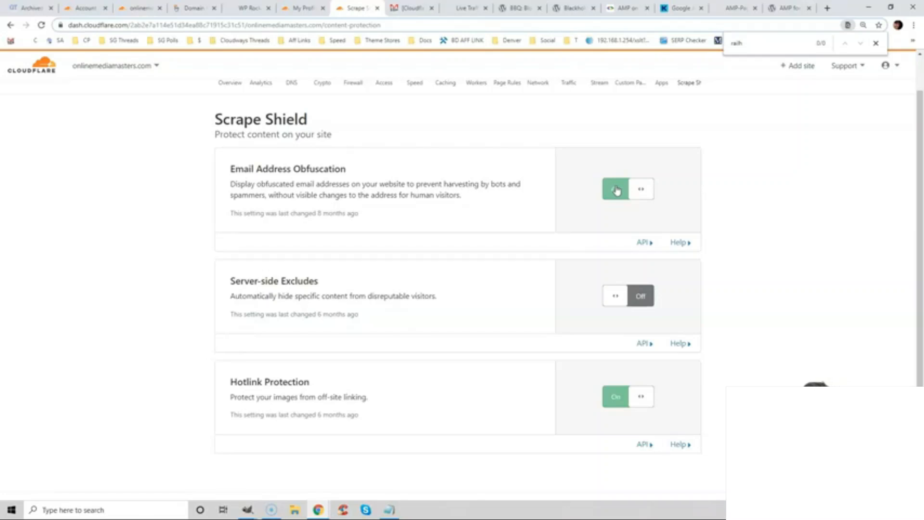
scroll(920, 159, down, 3)
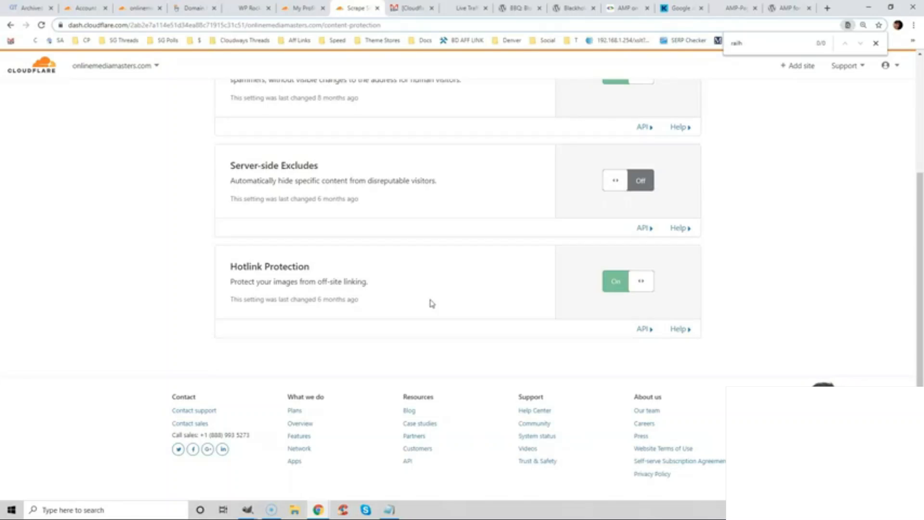
drag(921, 246, 921, 130)
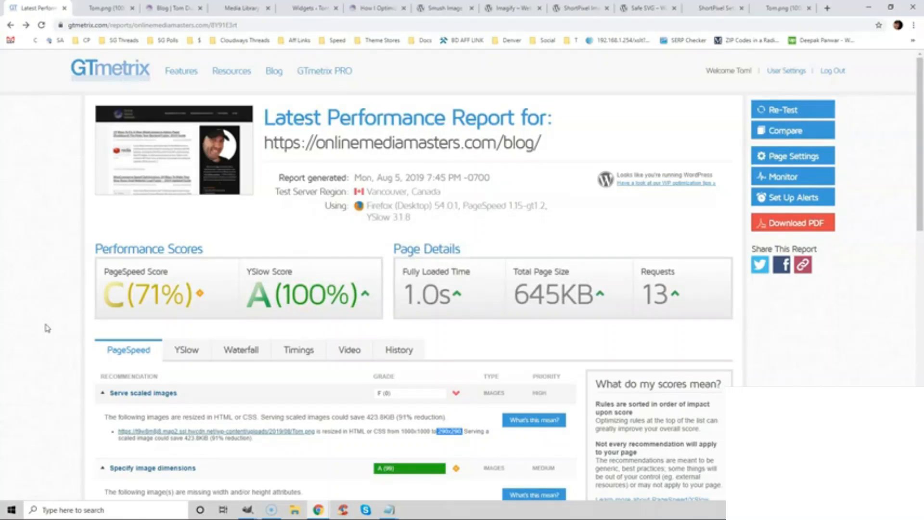
Step: In the GTmetrix report for the blog, open the image listed under Serve scaled images
click(47, 328)
scroll(920, 185, down, 3)
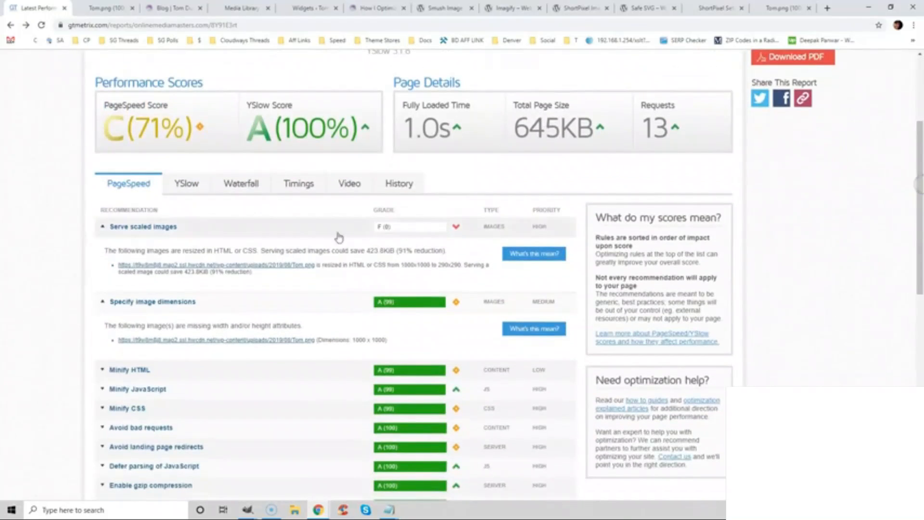
click(261, 264)
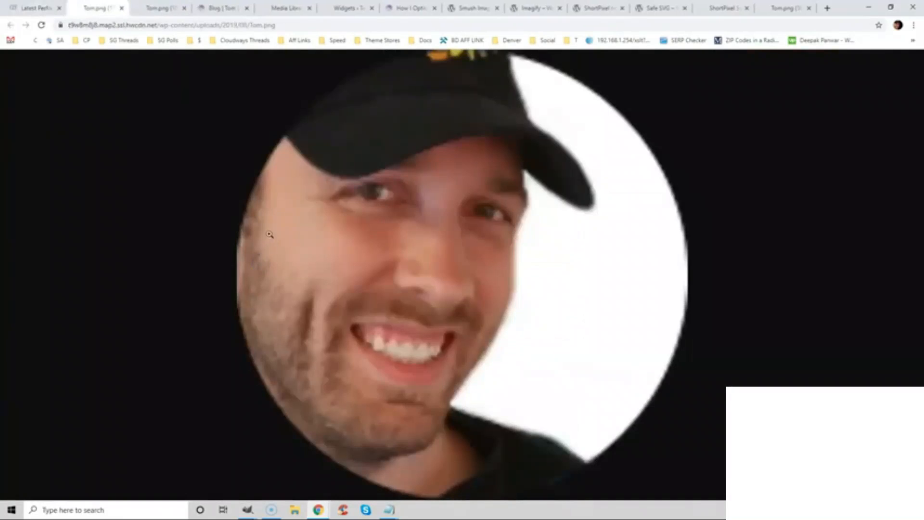
Step: Copy the address of the blog's sidebar profile photo and open that image in a new browser tab
click(219, 8)
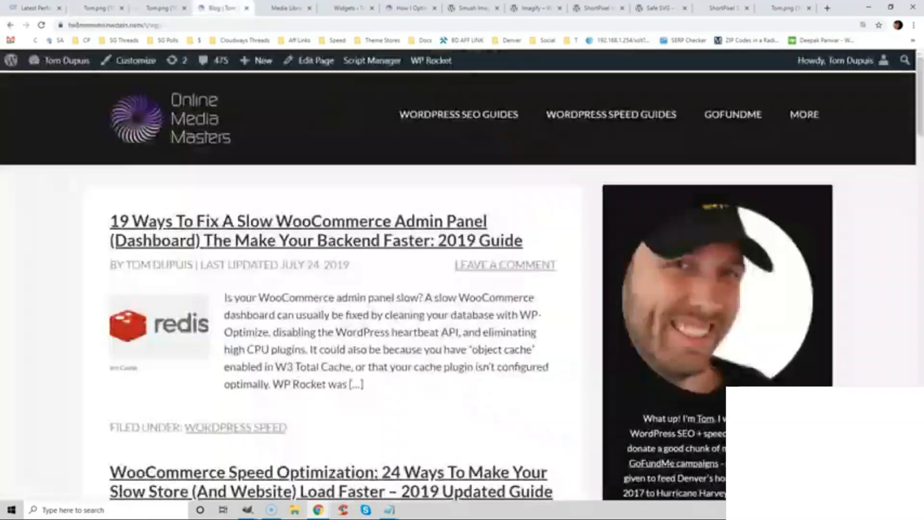
right_click(702, 272)
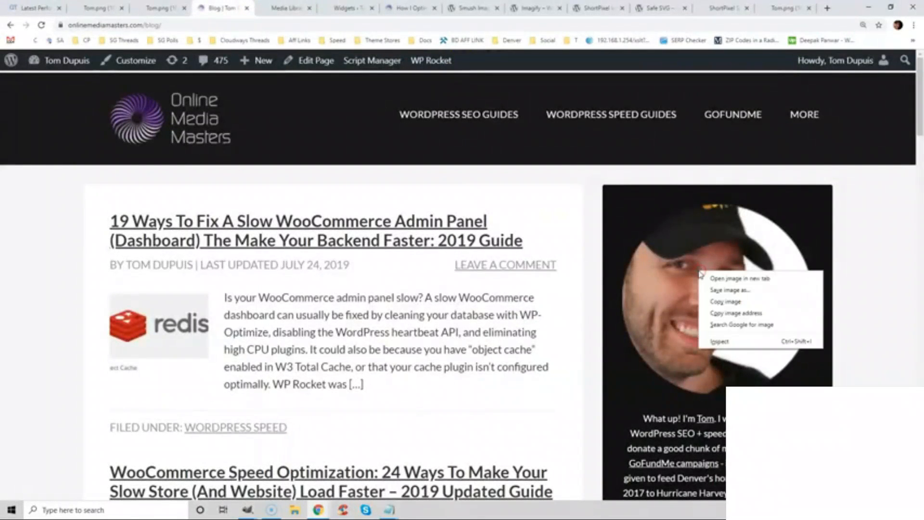
click(717, 313)
click(827, 7)
key(ctrl+v)
key(Return)
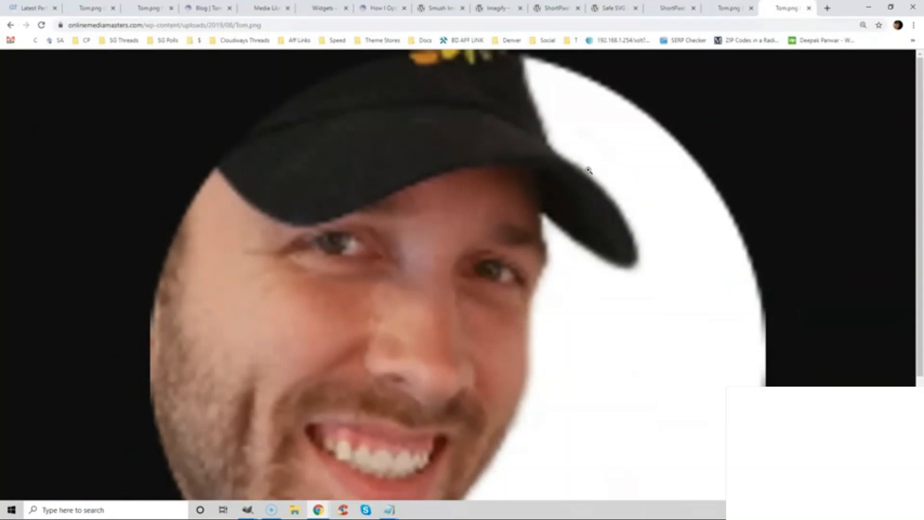
Step: Highlight the 290x290 target size in the GTmetrix report, and show the blog photo's attachment details in the Media Library
click(30, 8)
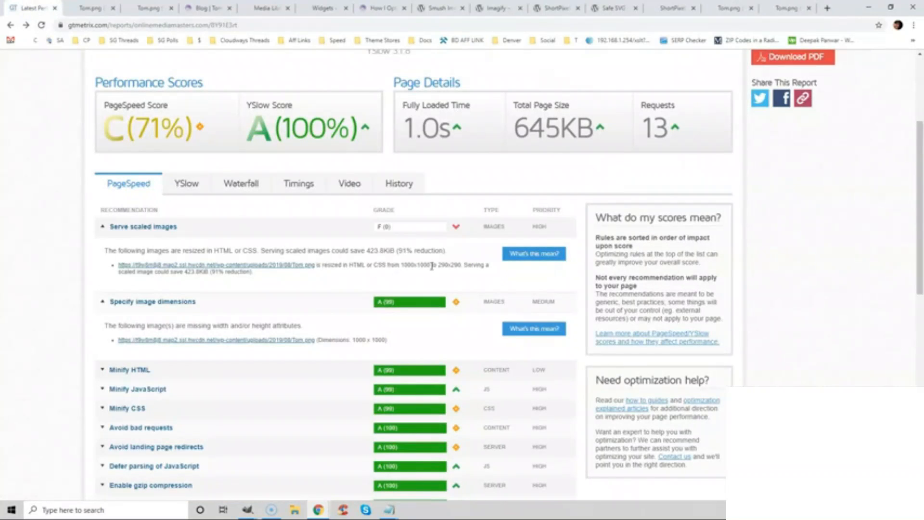
drag(439, 264, 459, 263)
click(207, 8)
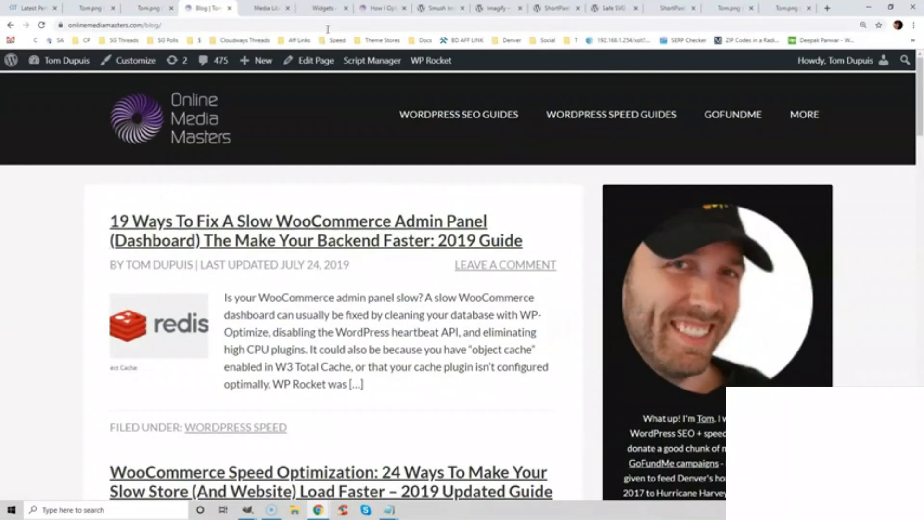
click(322, 8)
click(265, 8)
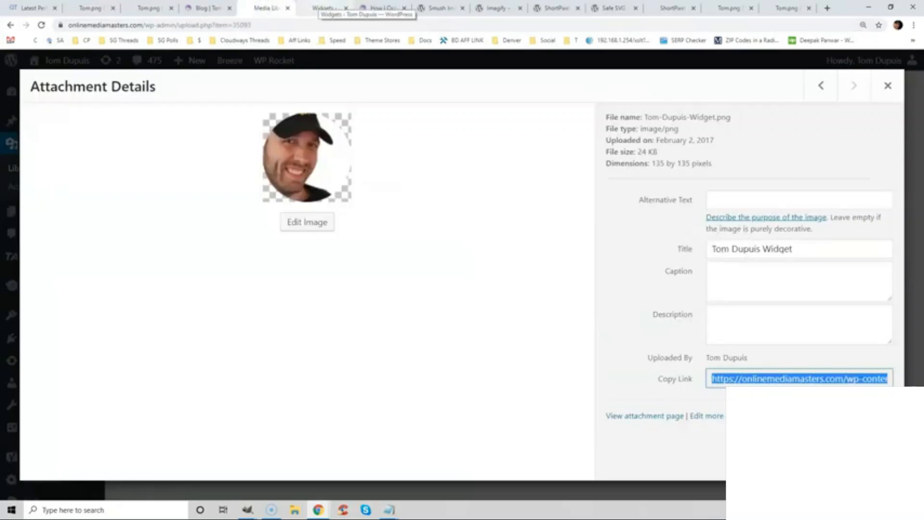
Step: Highlight the image URL in the Primary Sidebar's eNews Extended widget, and return to GTmetrix's image recommendations
click(324, 8)
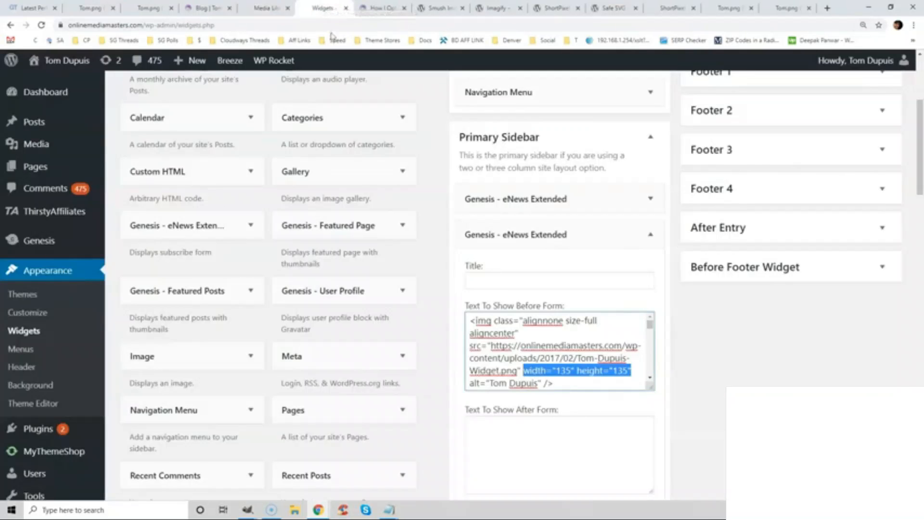
drag(491, 345, 516, 370)
click(517, 370)
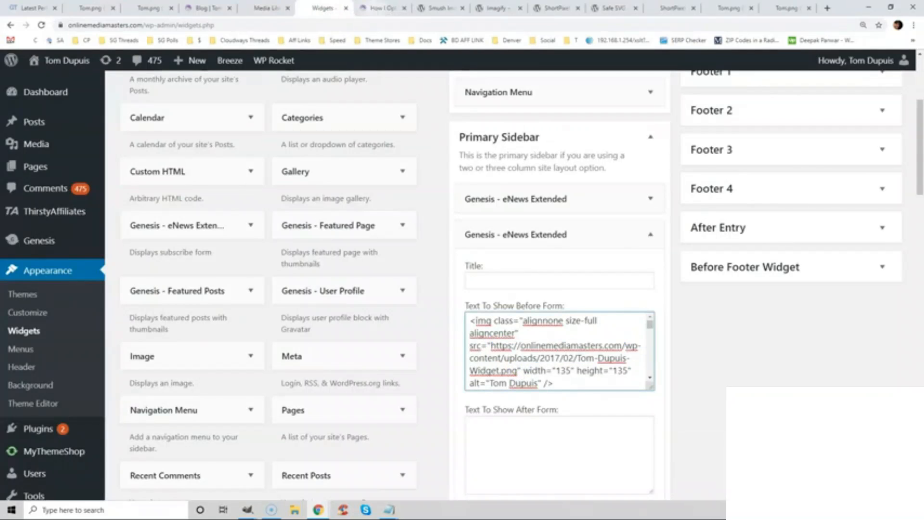
click(381, 8)
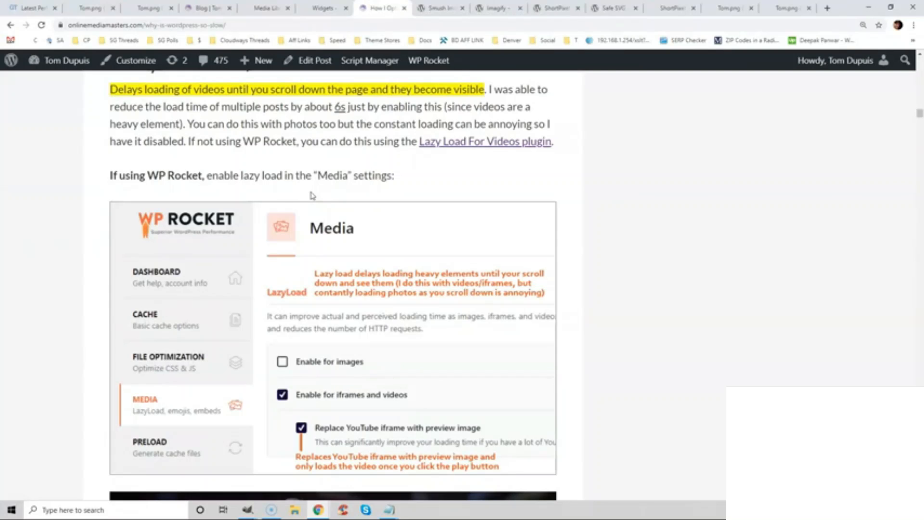
click(33, 7)
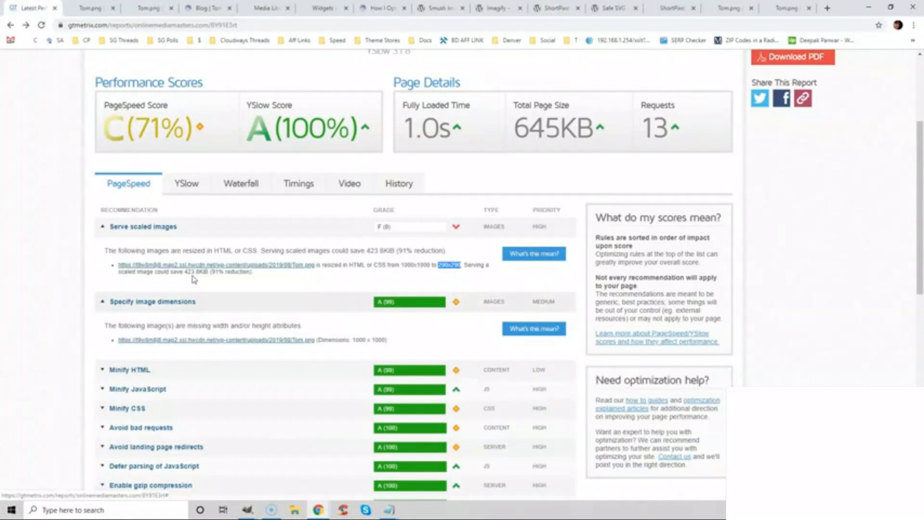
Step: Delete width="135" height="135" from the eNews Extended widget's image code, and undo the deletion
click(314, 6)
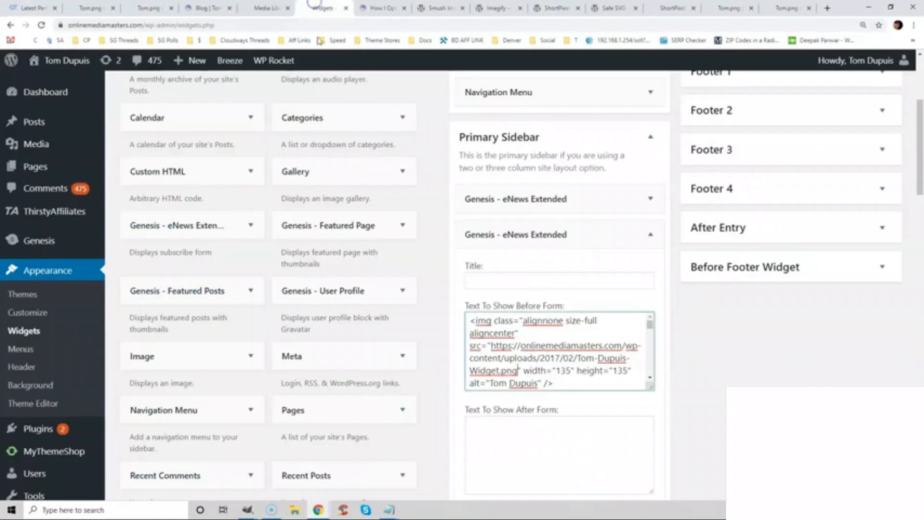
drag(523, 370, 634, 370)
key(BackSpace)
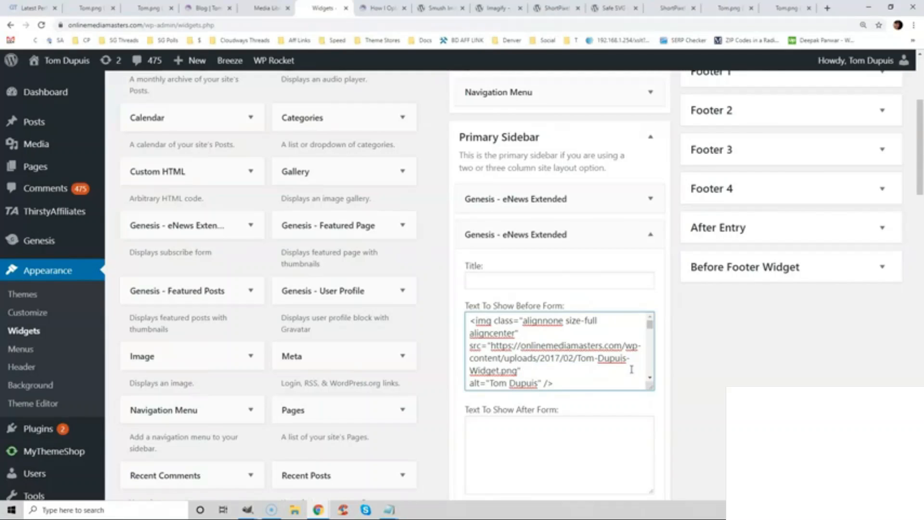
key(ctrl+z)
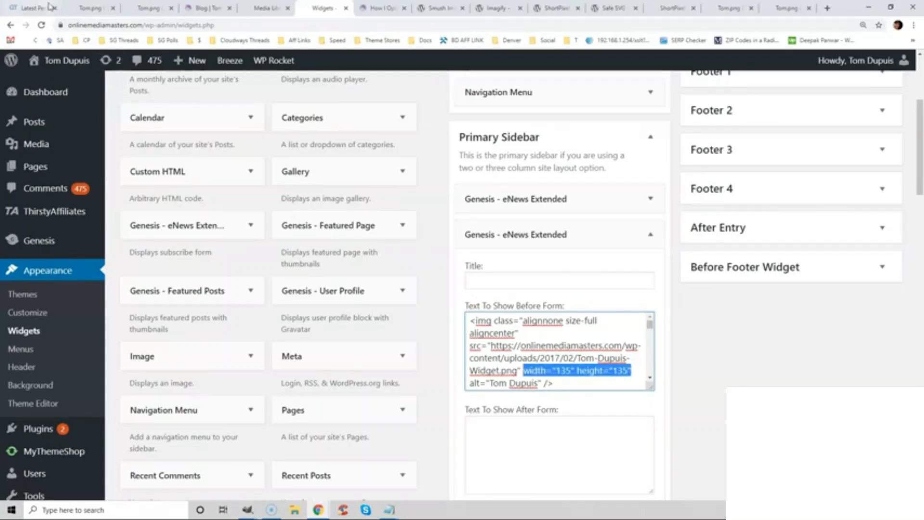
Step: Review GTmetrix's Optimize images recommendation, and show the Smush and Imagify plugin pages on WordPress.org
click(39, 8)
drag(921, 176, 920, 316)
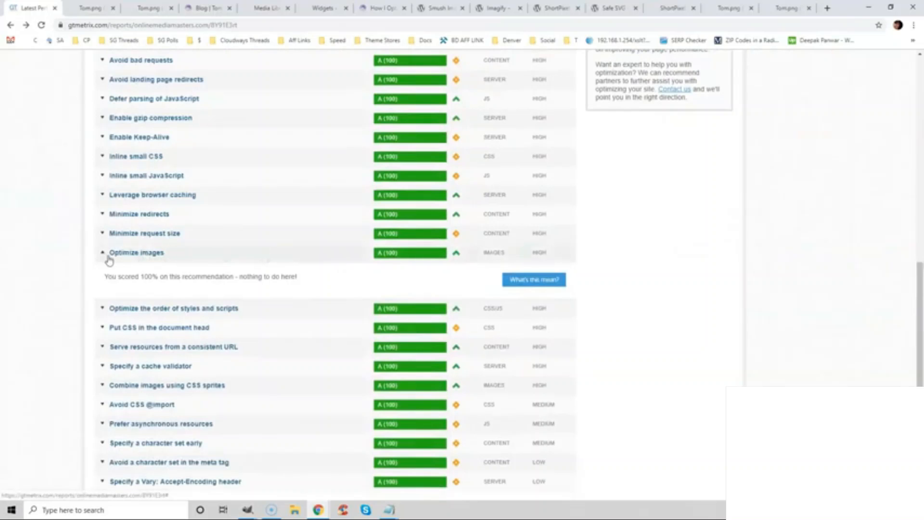
click(435, 9)
click(493, 8)
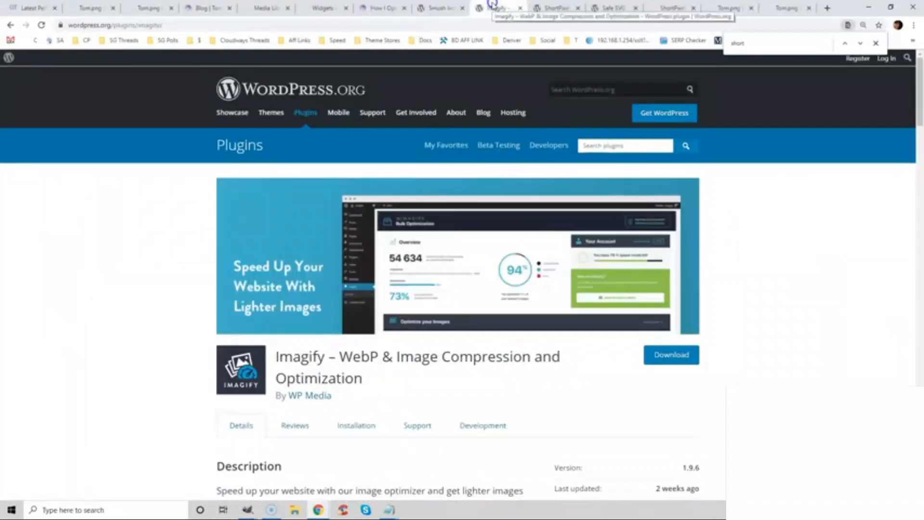
Step: Show the ShortPixel Image Optimizer plugin description, and highlight the Safe SVG title on its plugin page
click(553, 8)
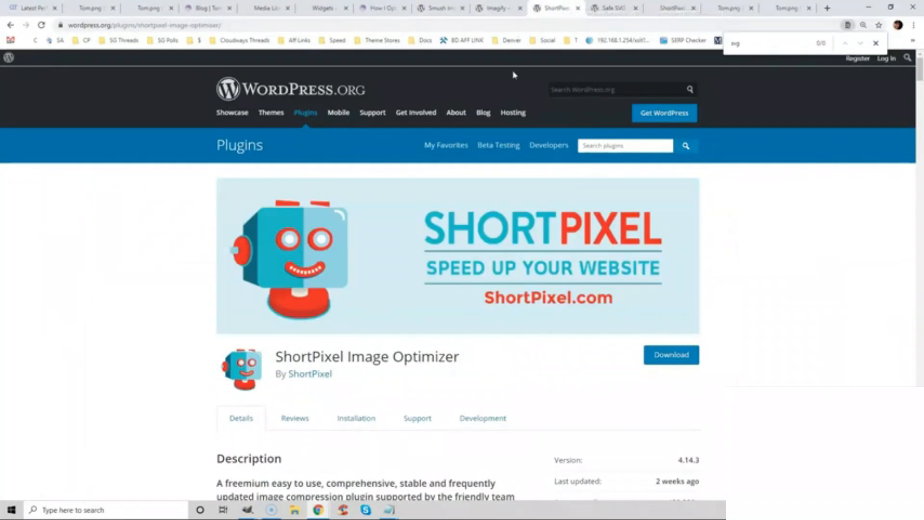
drag(920, 75, 921, 92)
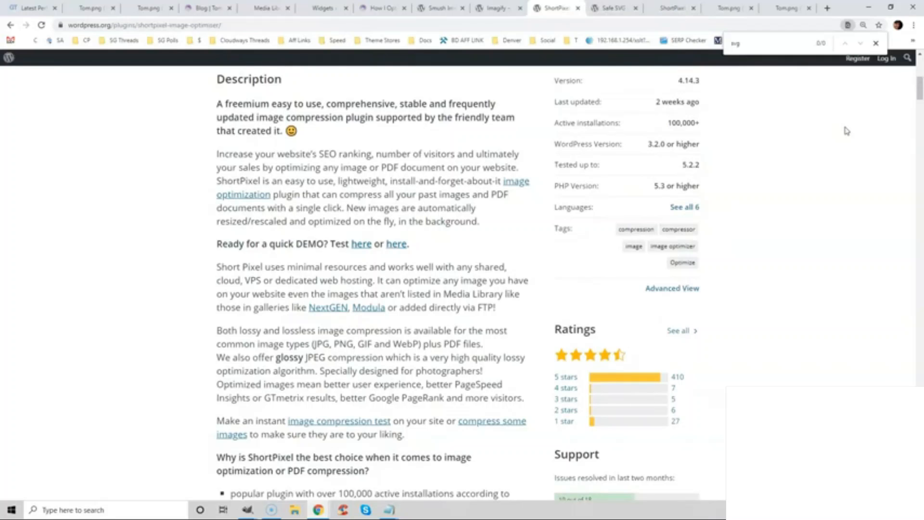
click(615, 6)
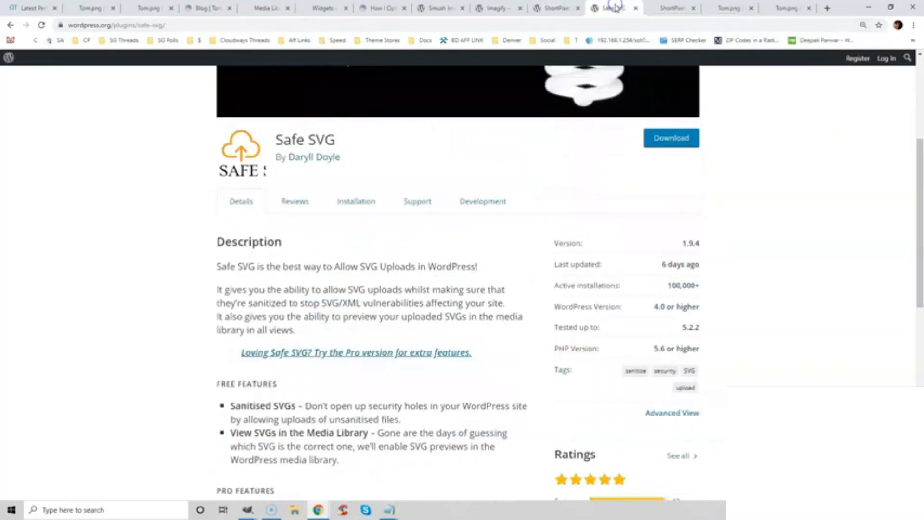
drag(284, 140, 345, 140)
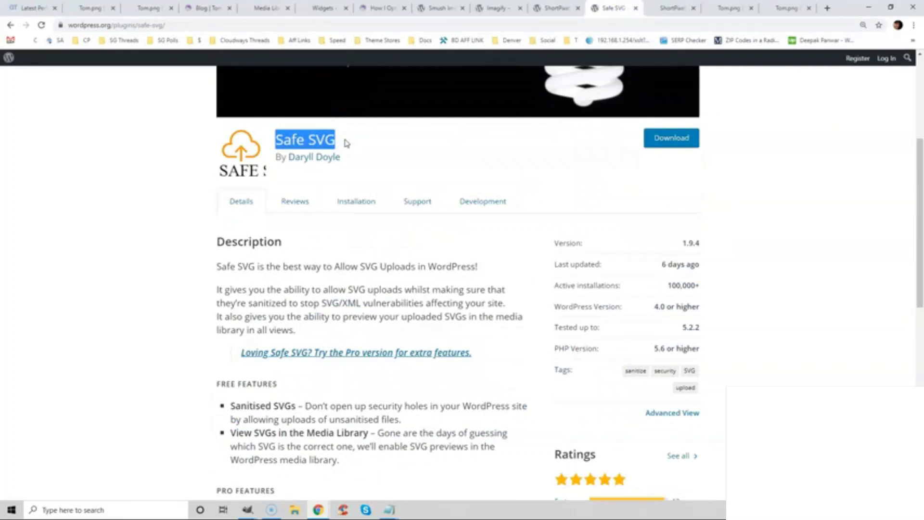
Step: Review ShortPixel's general settings for compression type, thumbnails, image backup, EXIF removal and large image resizing
key(ctrl+Tab)
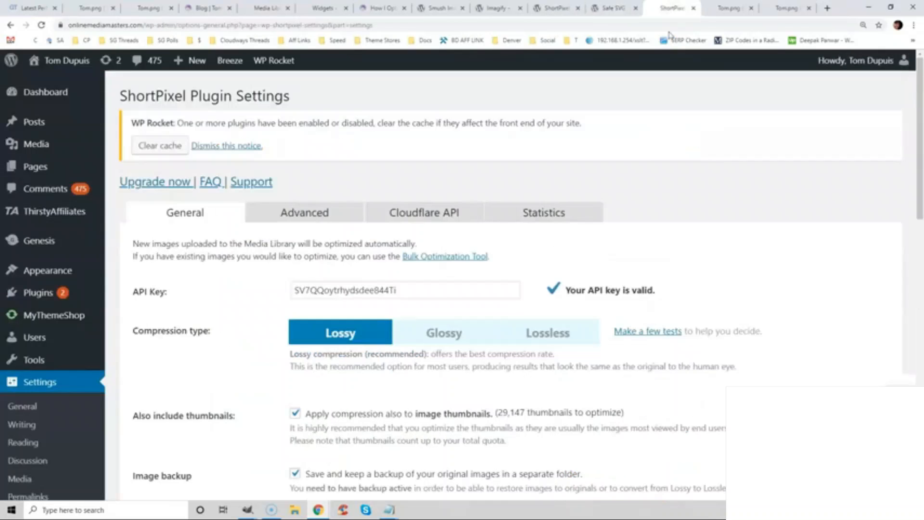
scroll(348, 190, down, 2)
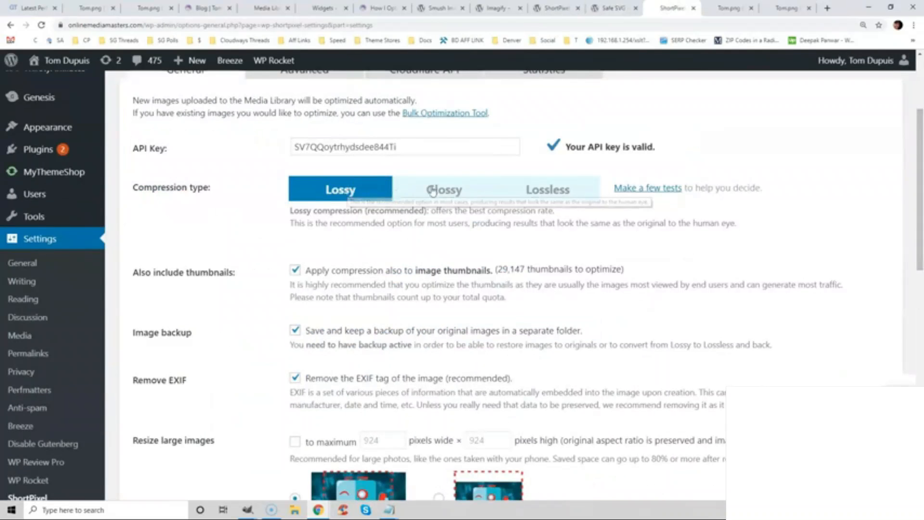
scroll(553, 191, down, 3)
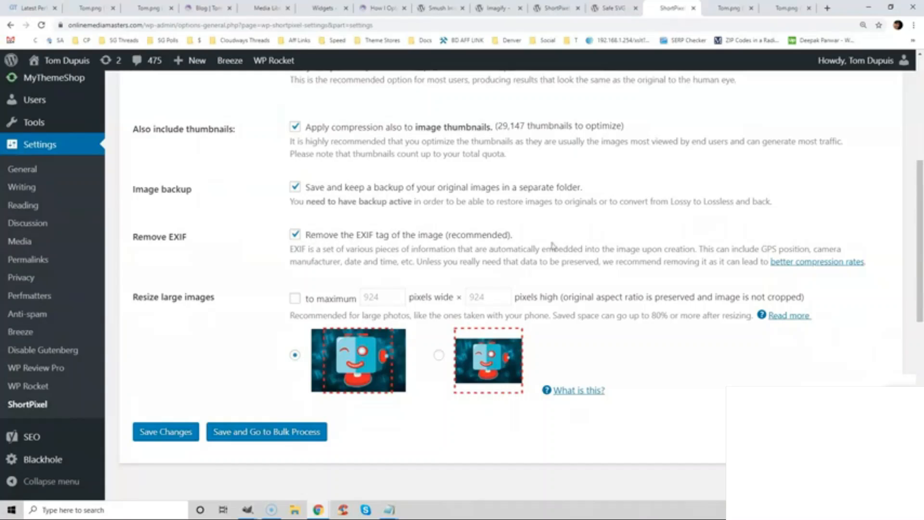
scroll(919, 207, up, 5)
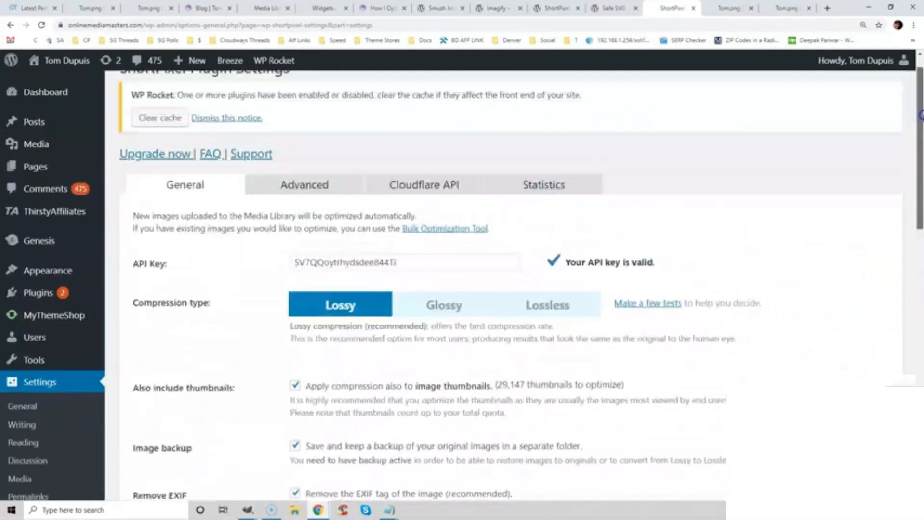
Step: Enable delivering the WebP versions of images in the front-end in ShortPixel's advanced settings, and review the delivery methods
click(304, 212)
drag(918, 116, 918, 174)
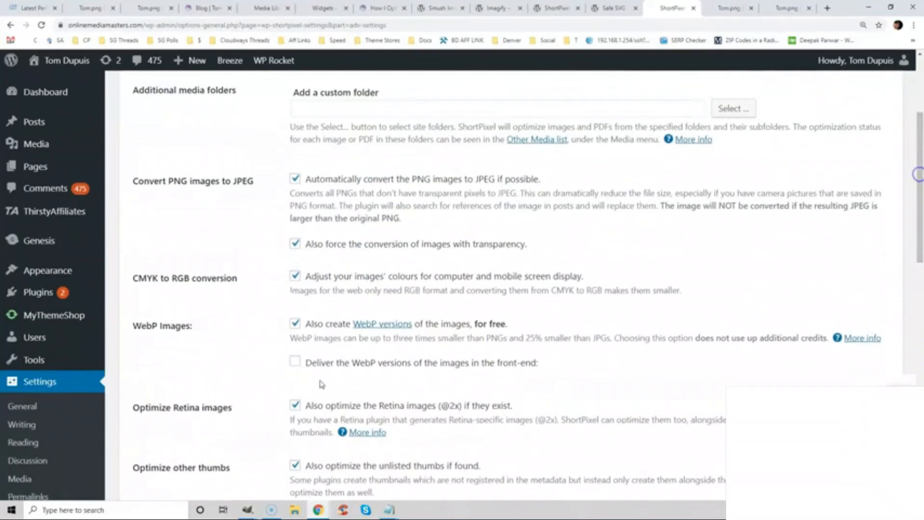
click(295, 364)
scroll(299, 337, down, 5)
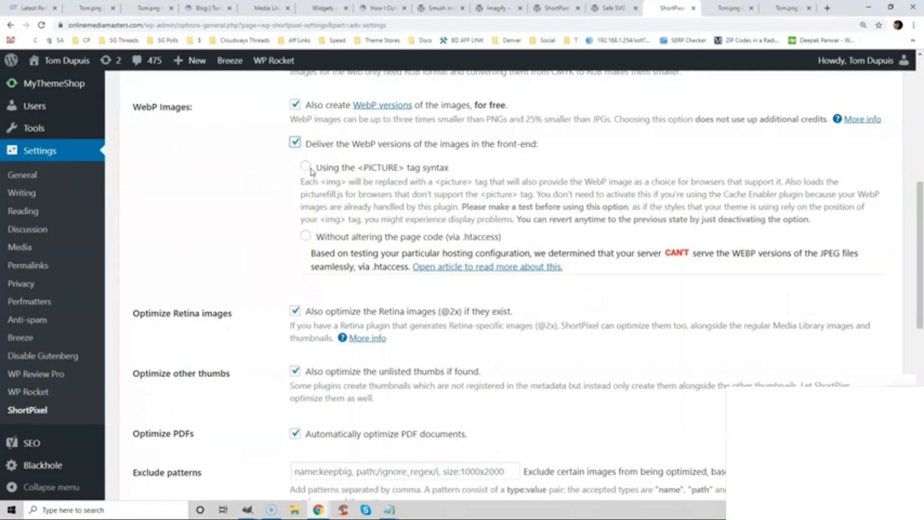
scroll(310, 172, up, 8)
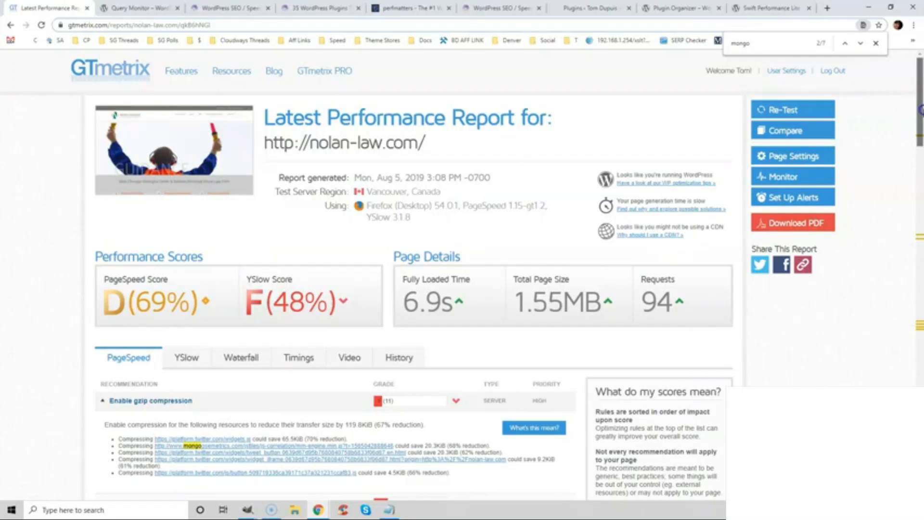
Step: Open the Waterfall chart in the GTmetrix report for nolan-law.com
drag(919, 110, 917, 220)
click(254, 291)
Step: Show the Query Monitor plugin page and its Queries by Component results on the blog's homepage
click(138, 8)
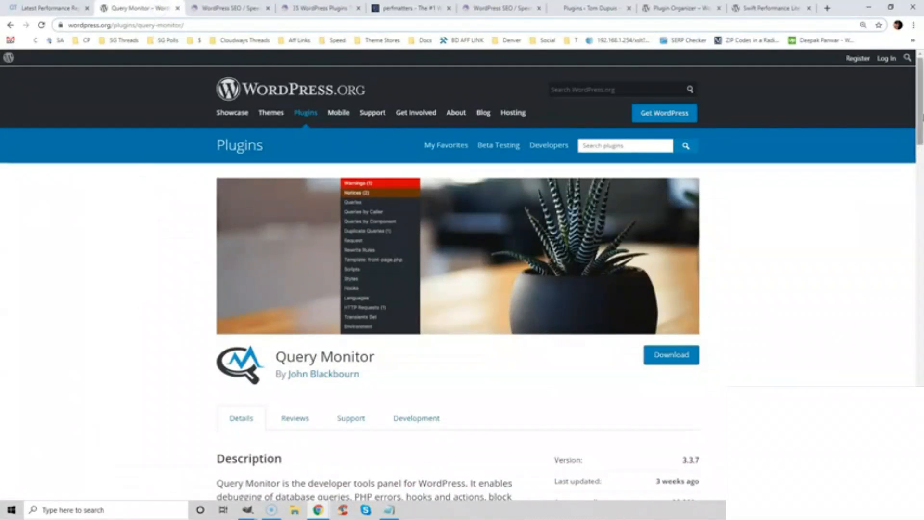
click(221, 8)
mouse_move(296, 66)
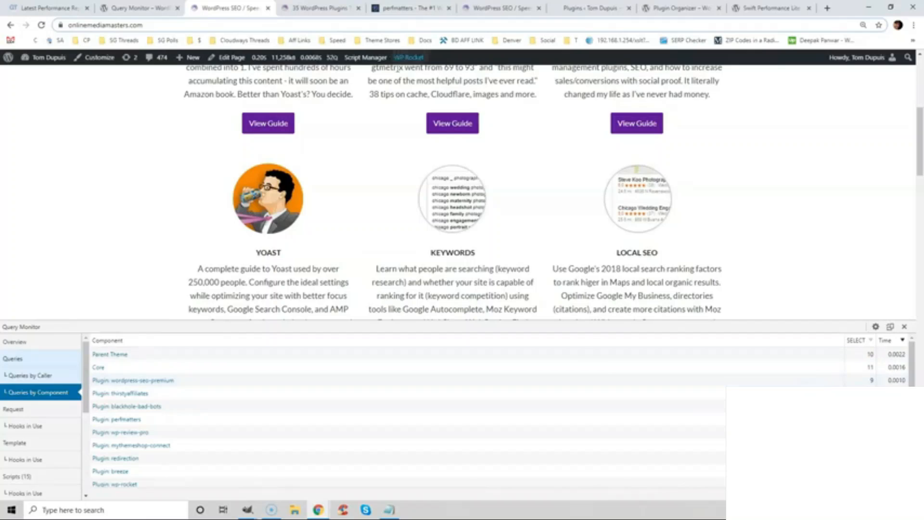
Step: Open the Slow Loading WordPress Plugins list, highlight the common culprits from related post to ongoing scans, and clear the highlight
click(332, 8)
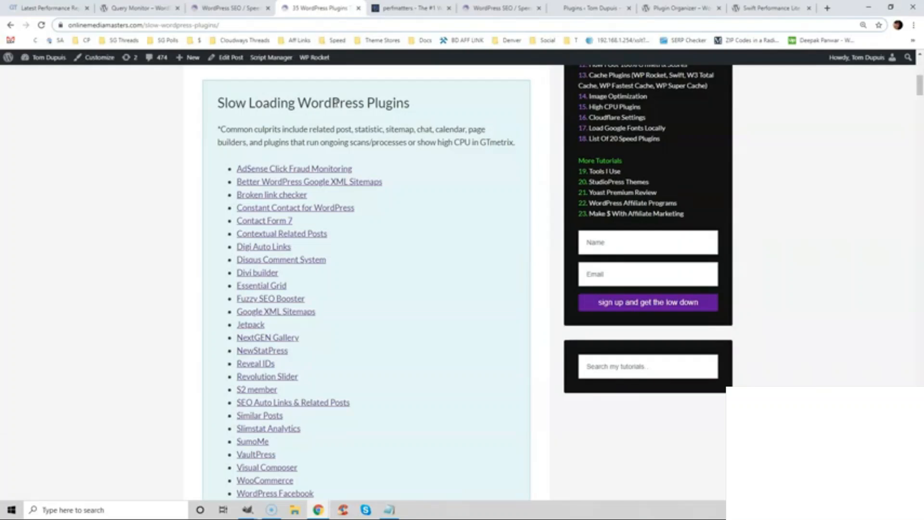
drag(919, 93, 919, 92)
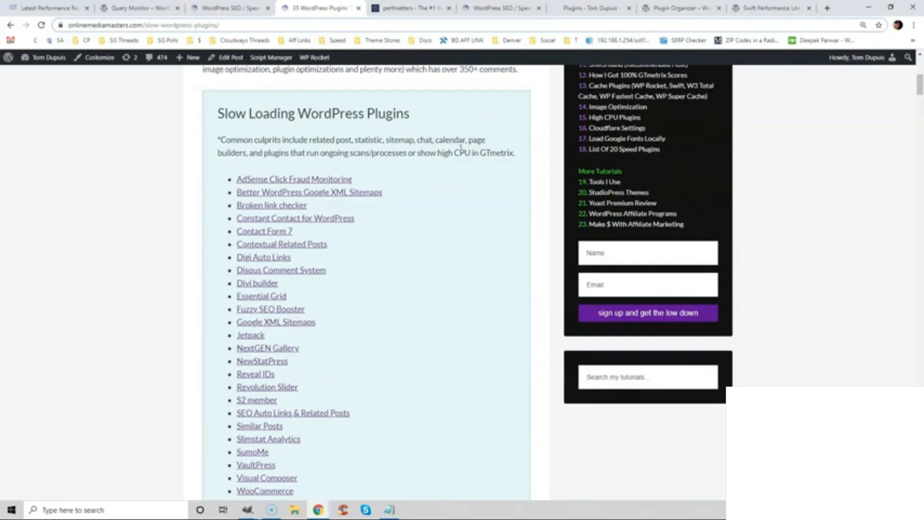
drag(309, 140, 400, 151)
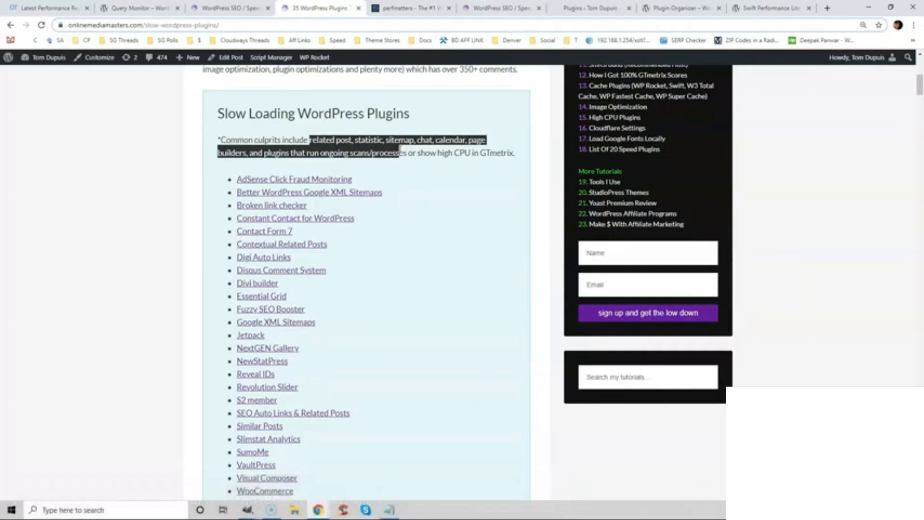
click(389, 151)
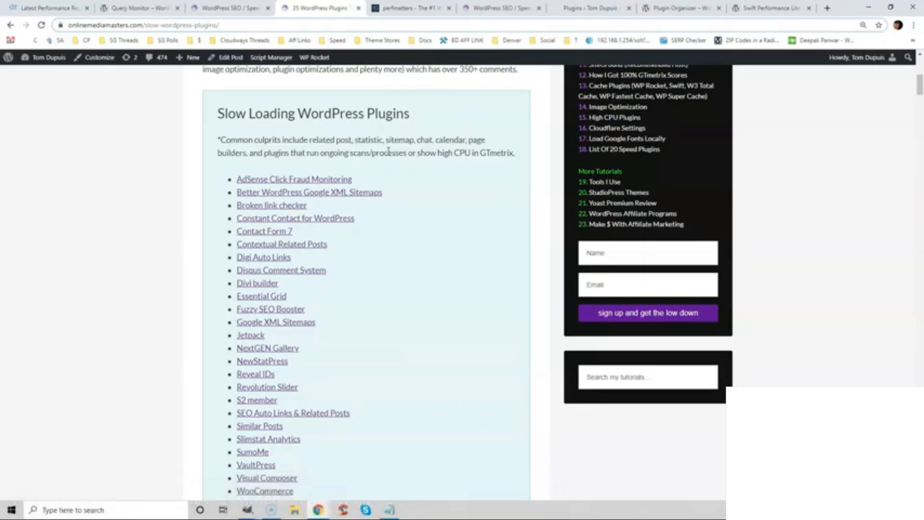
Step: Show the perfmatters website and its Script Manager rules for ThirstyAffiliates and WP Review Pro, including the Current URL exception
click(424, 11)
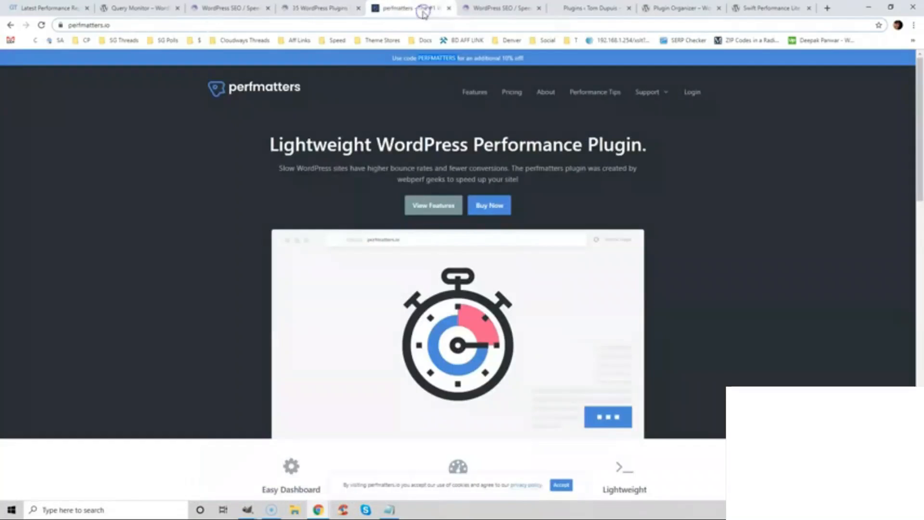
click(478, 10)
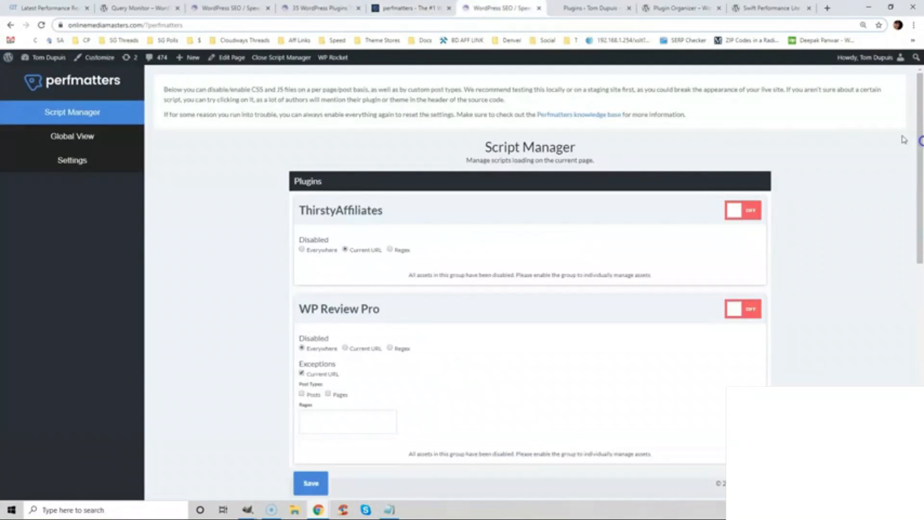
drag(922, 143, 922, 167)
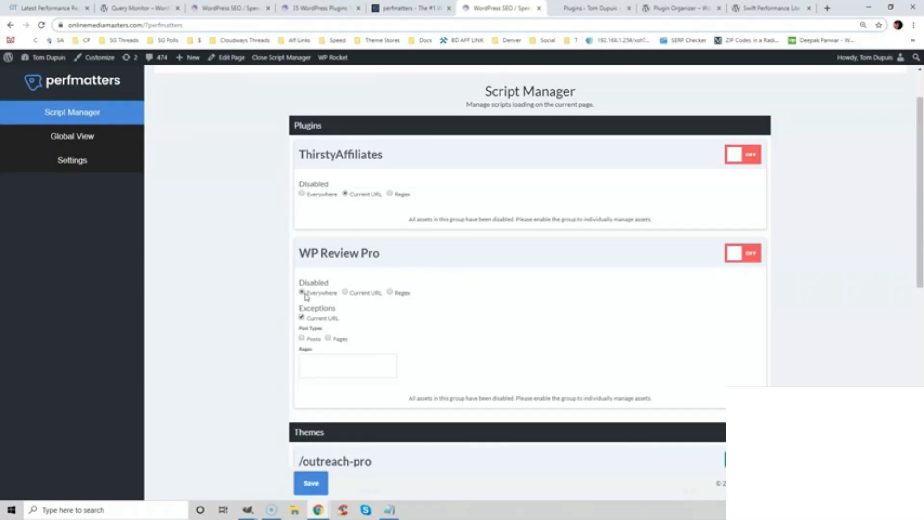
click(302, 318)
Step: Show the perfmatters homepage and the Plugin Organizer and Swift Performance Lite plugin pages
click(406, 8)
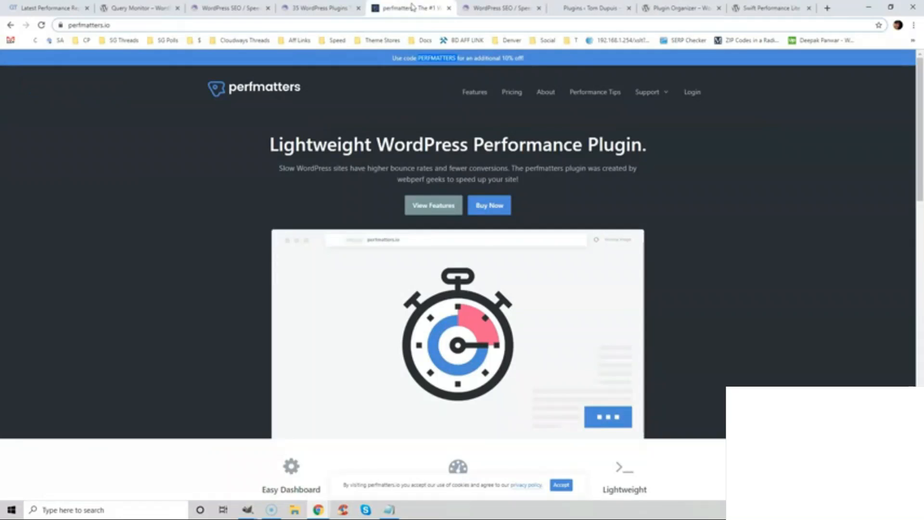
click(672, 8)
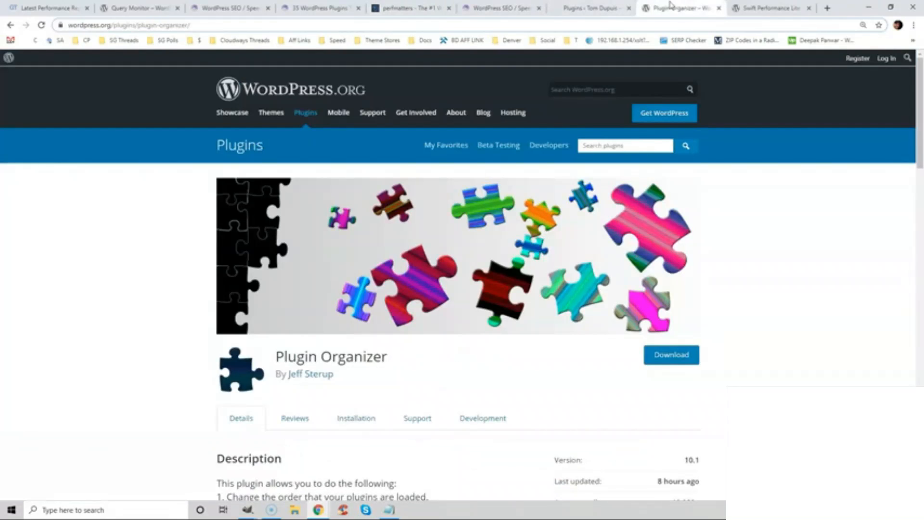
click(769, 8)
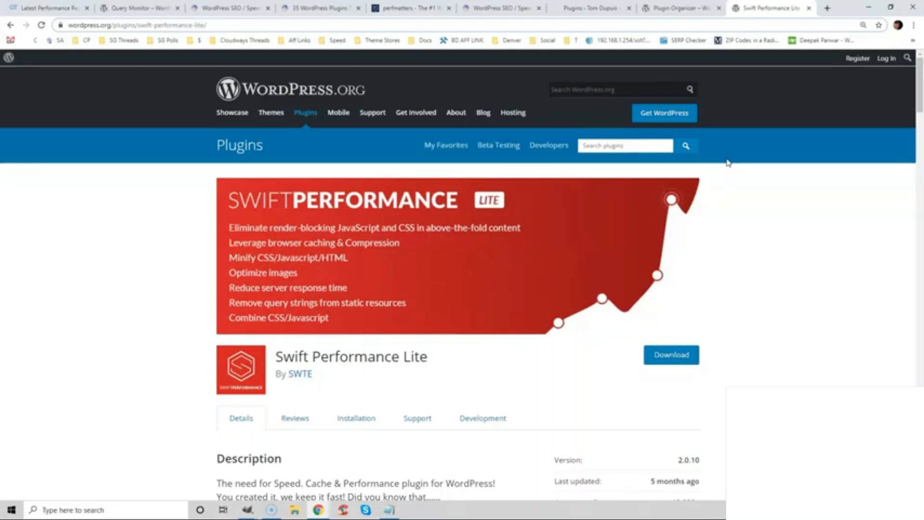
Step: Review the blog's installed plugins in the WordPress admin, from Anti-spam to Perfmatters
click(577, 8)
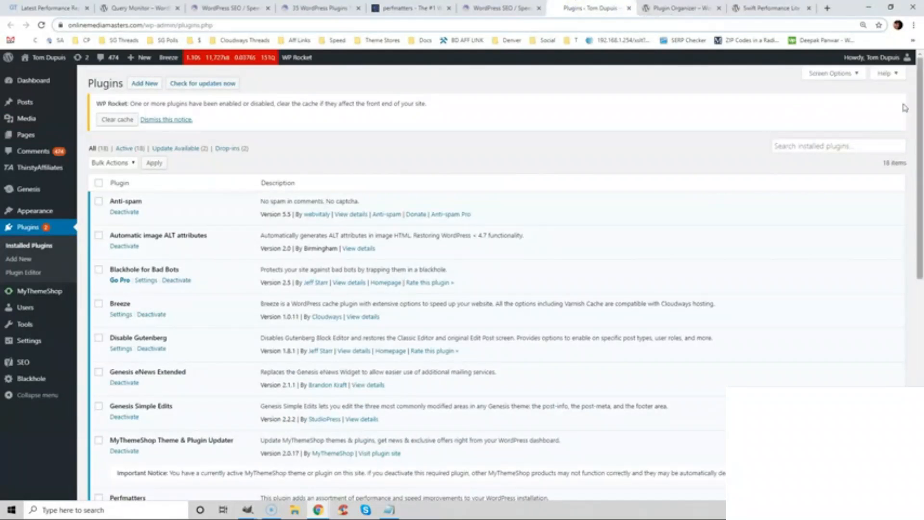
mouse_move(919, 106)
mouse_down()
mouse_move(919, 317)
mouse_move(919, 113)
mouse_up()
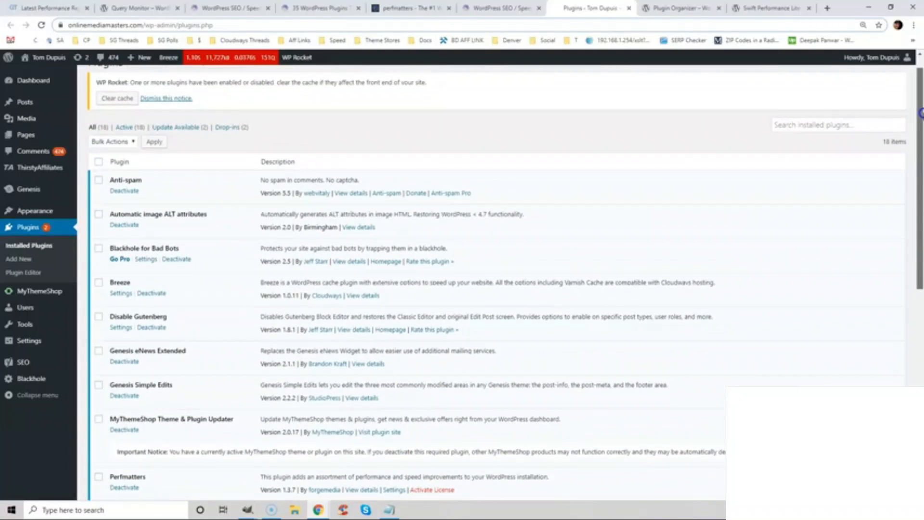
drag(919, 113, 919, 116)
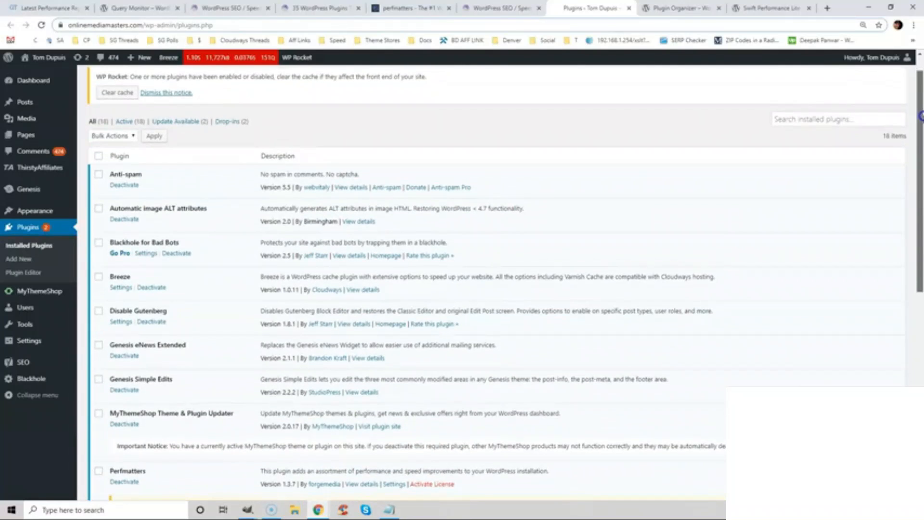
Step: Go through the article's list of slow loading plugins, and check the nolan-law.com Waterfall chart in GTmetrix
click(339, 6)
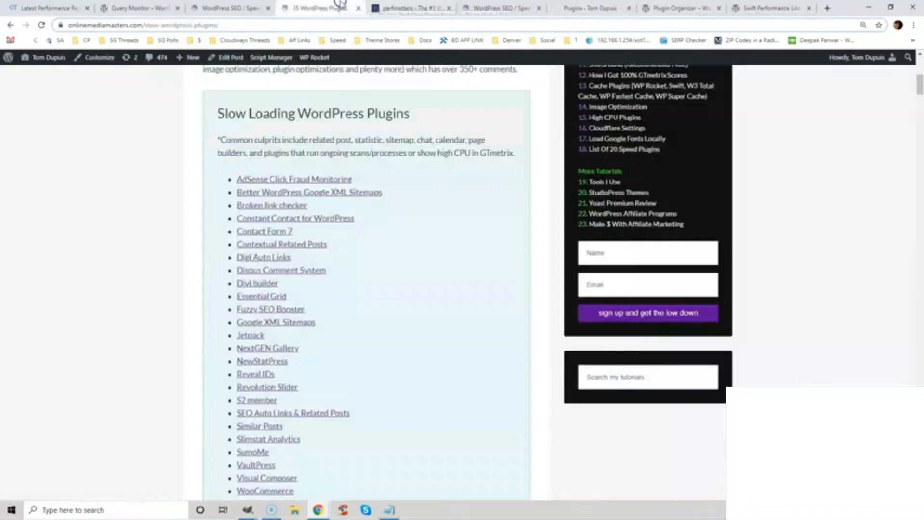
drag(919, 86, 920, 92)
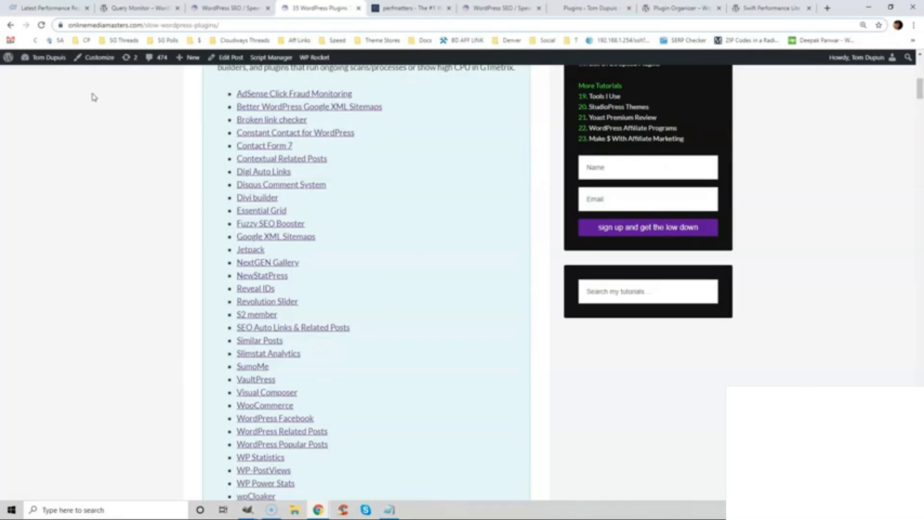
click(70, 8)
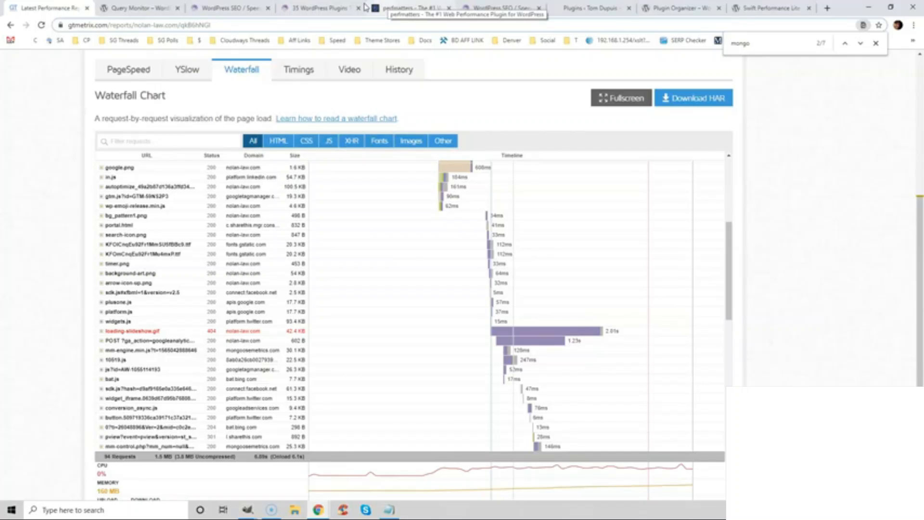
click(320, 8)
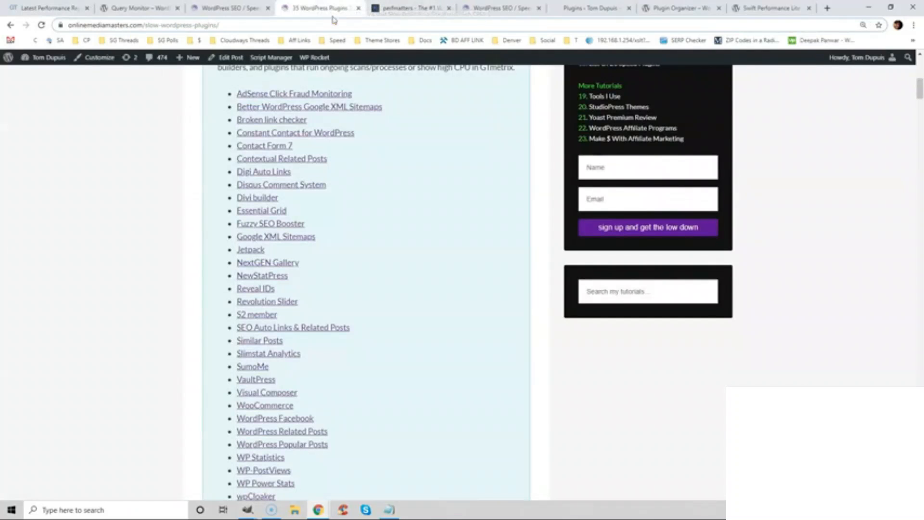
Step: Return to the blog's installed plugins and review the lower entries, from Query Monitor to WP Review Pro
click(585, 8)
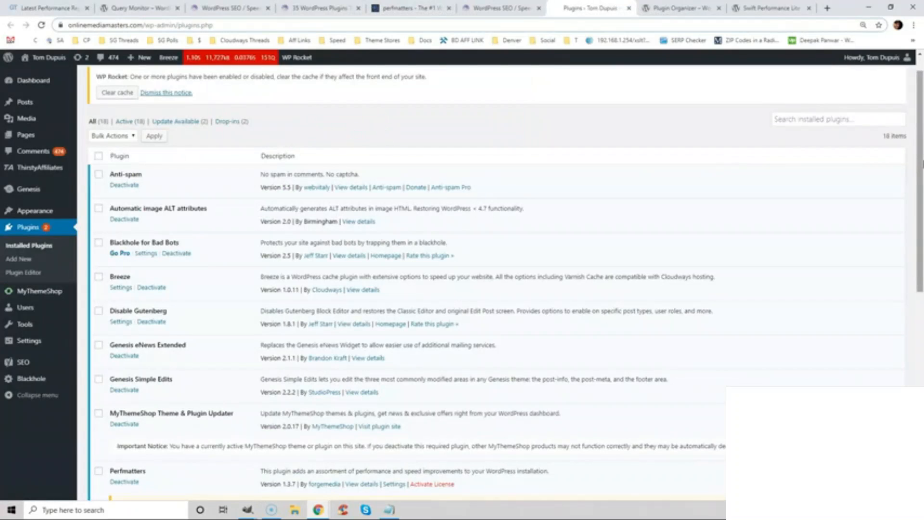
drag(920, 163, 920, 283)
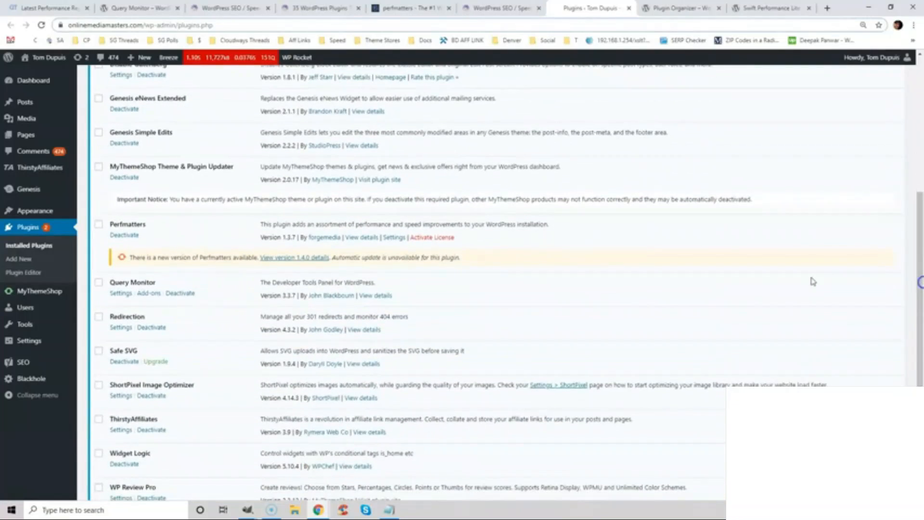
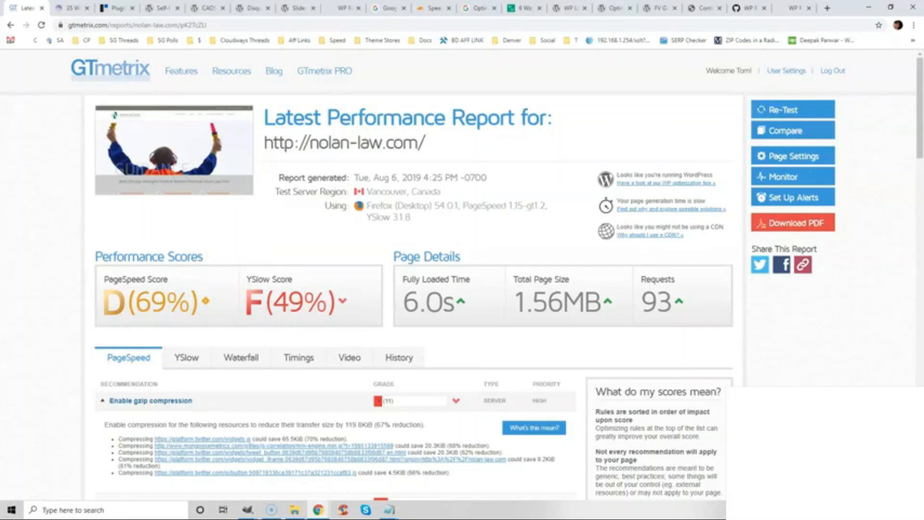
Step: Show the article's list of slow loading plugins and browse StudioPress's list of WordPress plugins
click(69, 8)
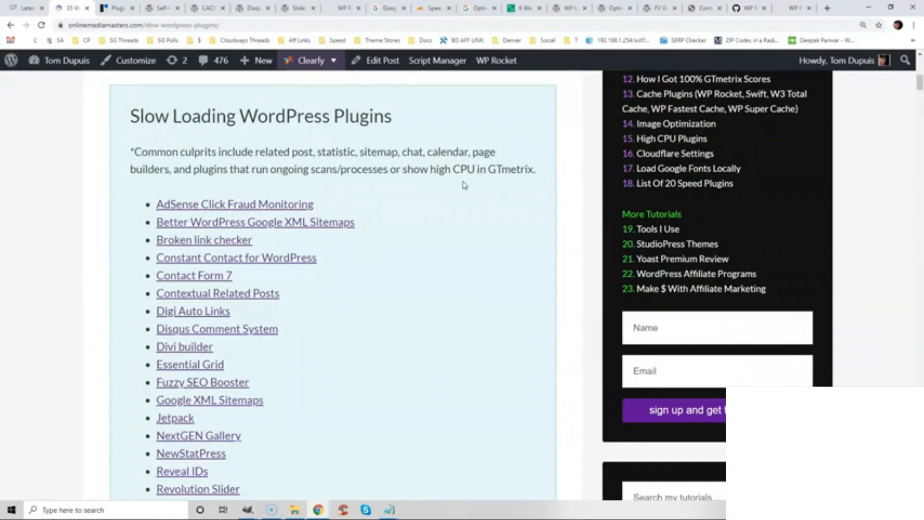
key(ctrl+Tab)
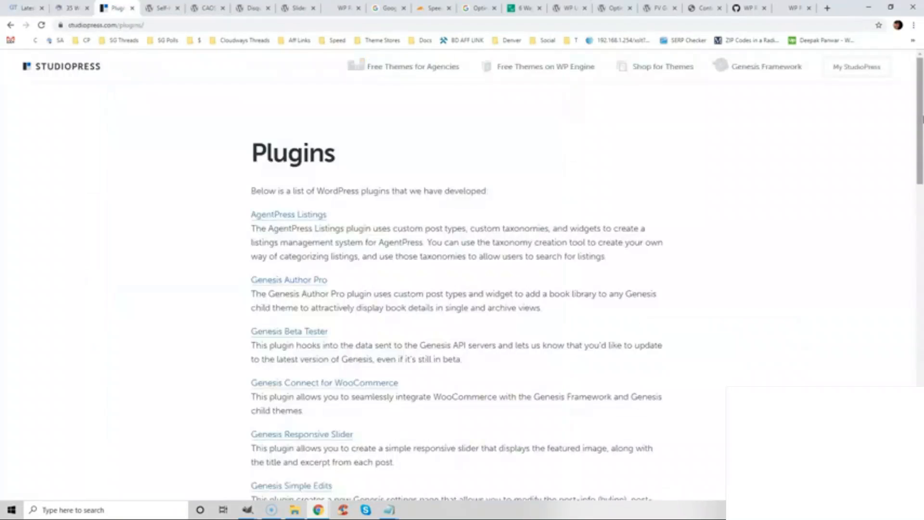
drag(922, 105, 921, 284)
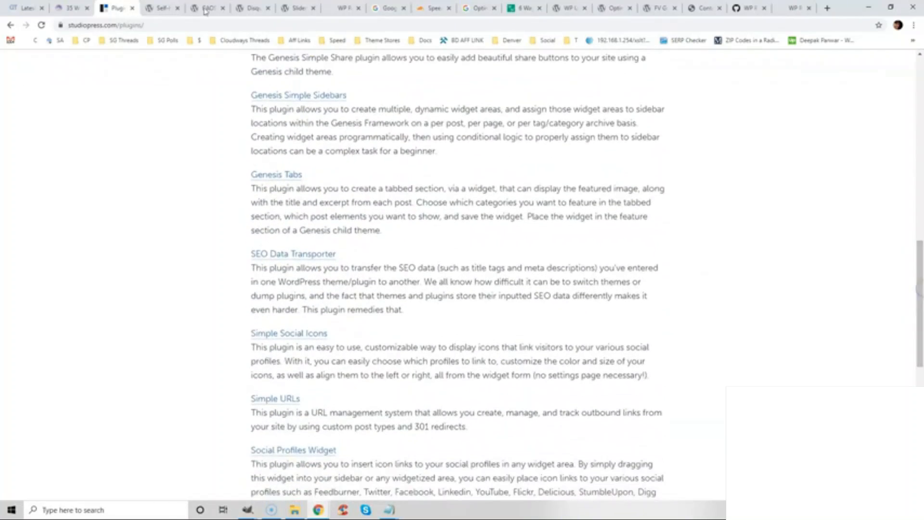
Step: Show the Self-Hosted Google Fonts and CAOS for Webfonts plugin pages, reading the description of Self-Hosted Google Fonts
key(ctrl+Tab)
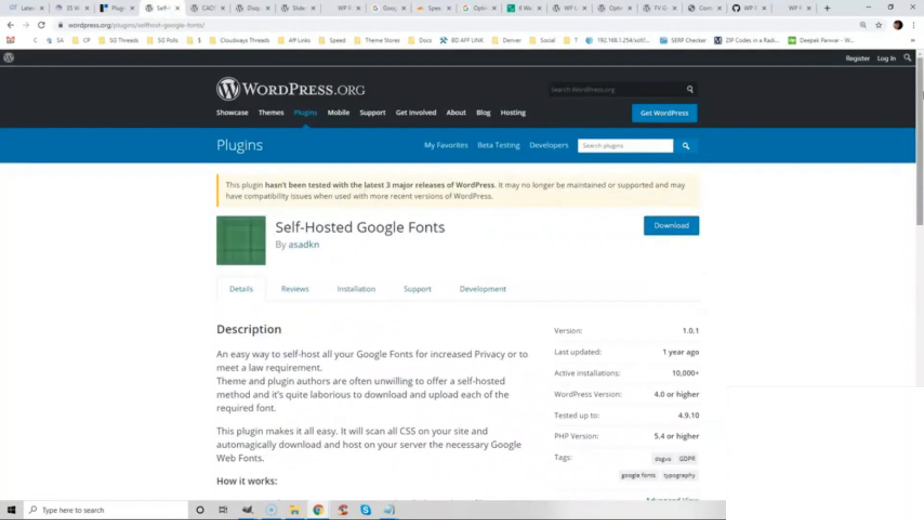
drag(921, 94, 920, 151)
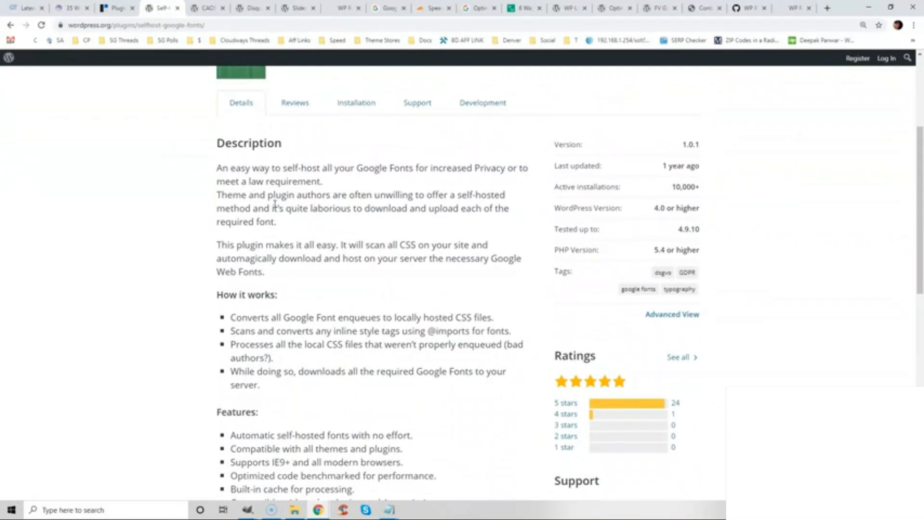
key(ctrl+Tab)
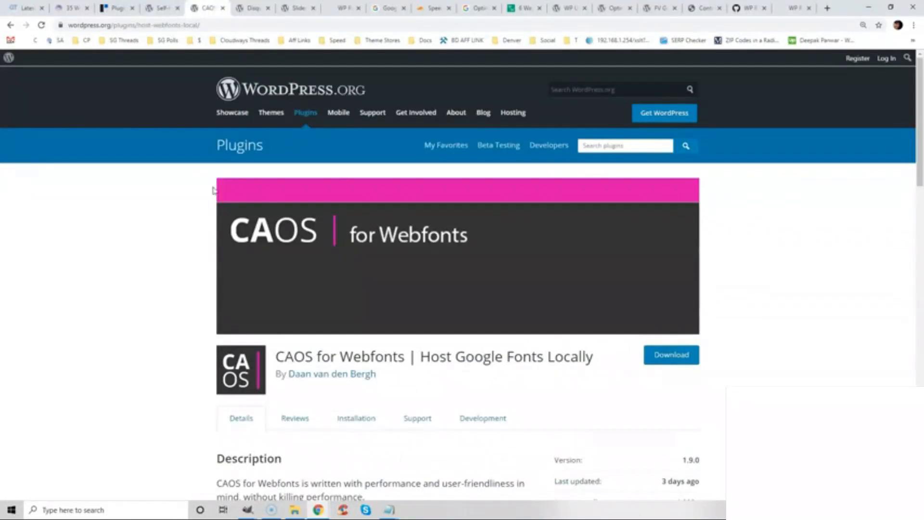
Step: Show the Disqus Conditional Load and Slider by Soliloquy plugin pages, then the LazyLoad options in WP Rocket's Media settings
key(ctrl+Tab)
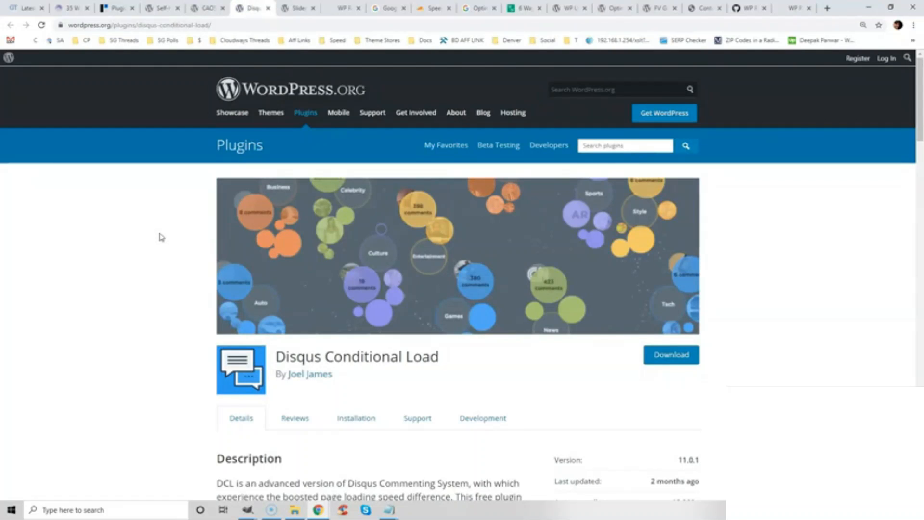
key(ctrl+Tab)
scroll(362, 314, up, 3)
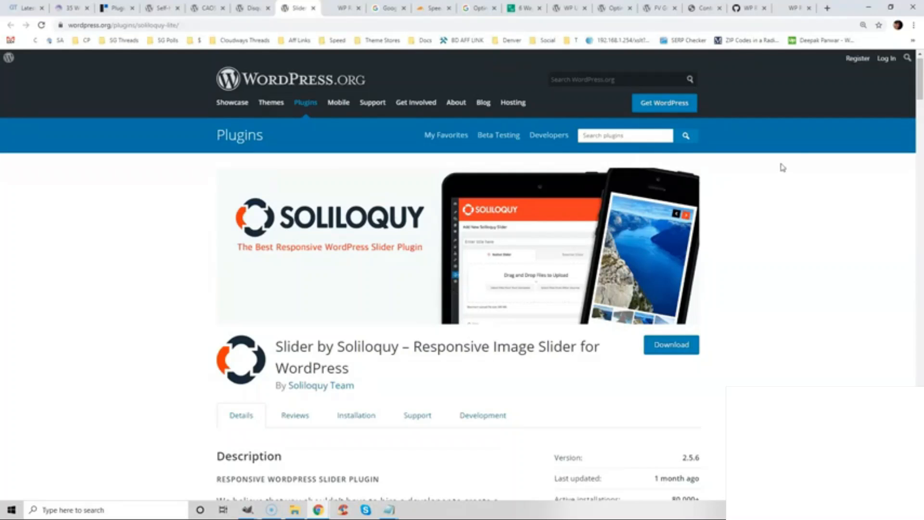
scroll(920, 79, down, 1)
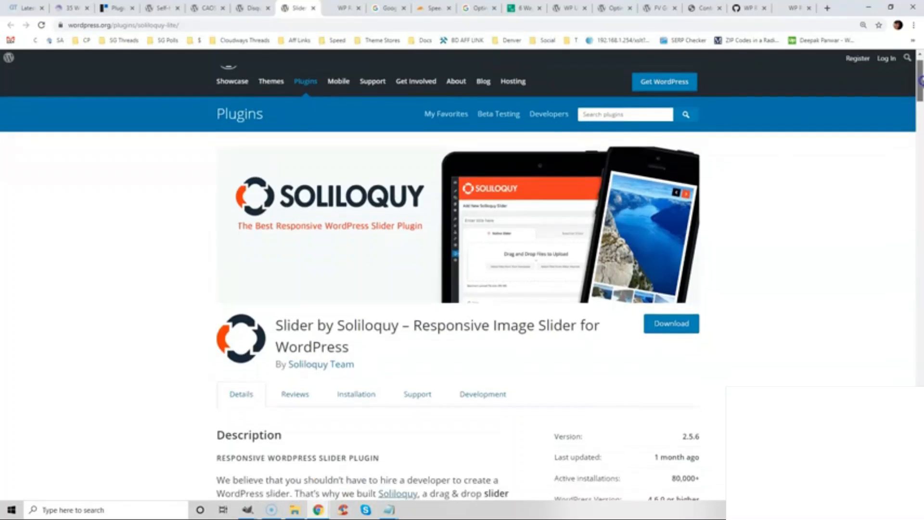
key(ctrl+Tab)
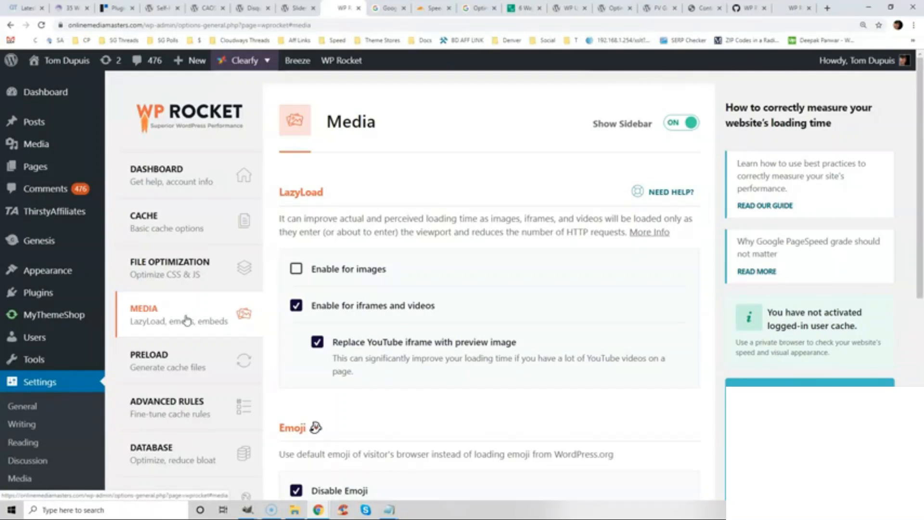
Step: Show the AdSense homepage, ad balance help and WebNots page speed article, and highlight Cloudflare's Railgun description
key(ctrl+Tab)
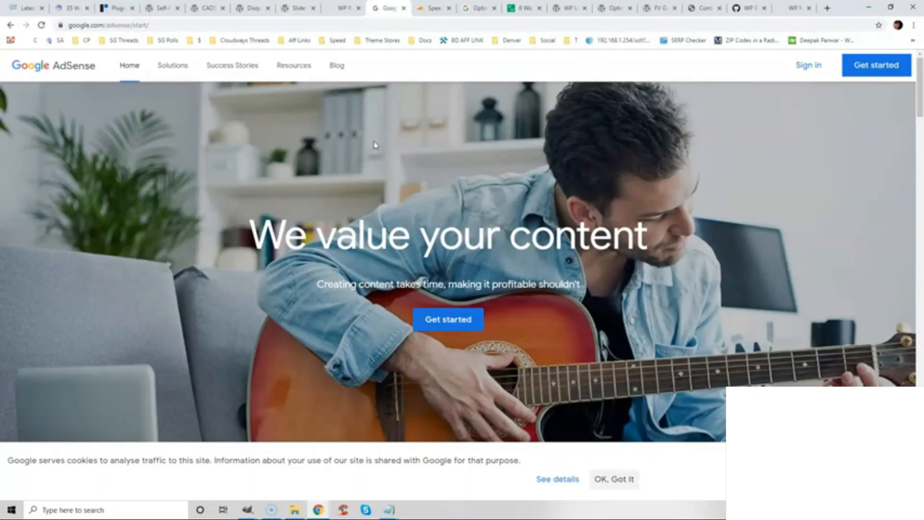
key(ctrl+Tab)
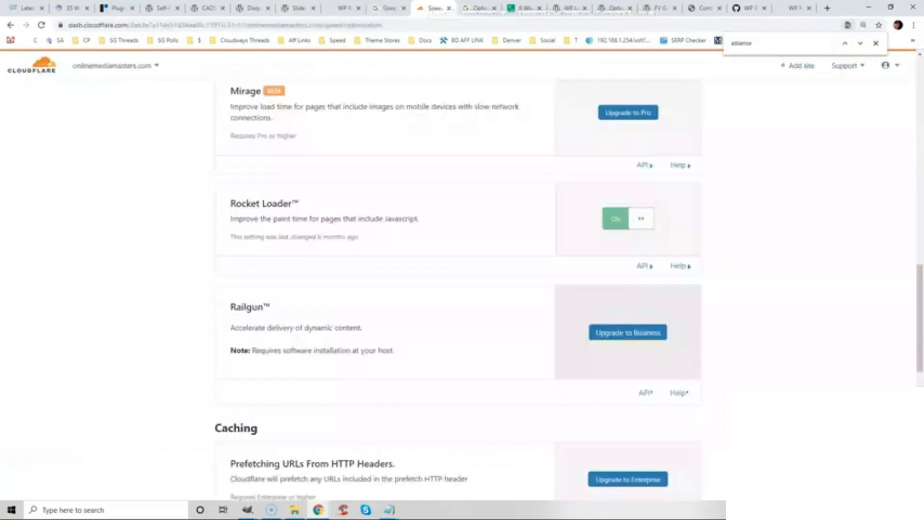
drag(230, 307, 361, 327)
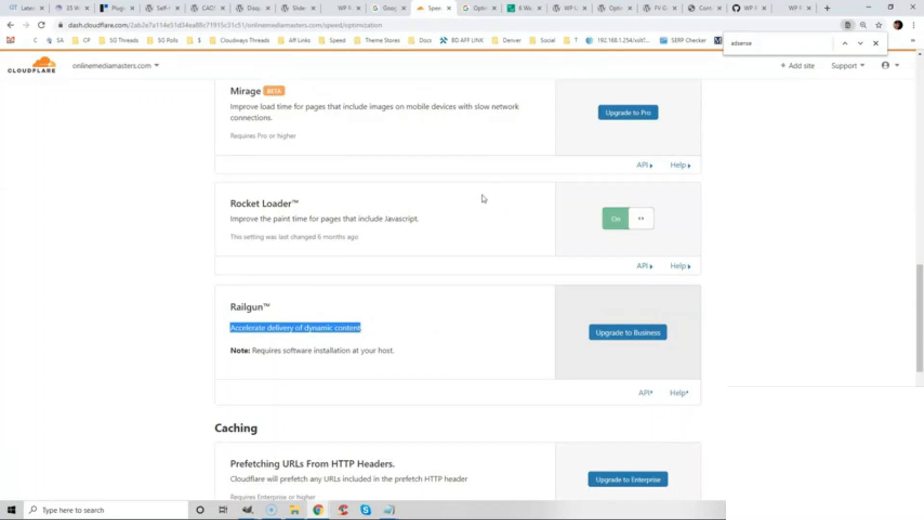
click(479, 7)
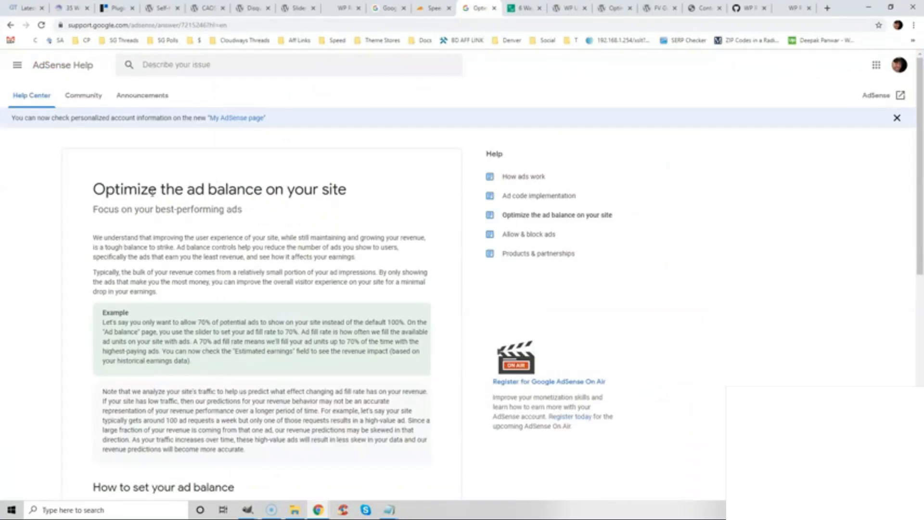
click(520, 9)
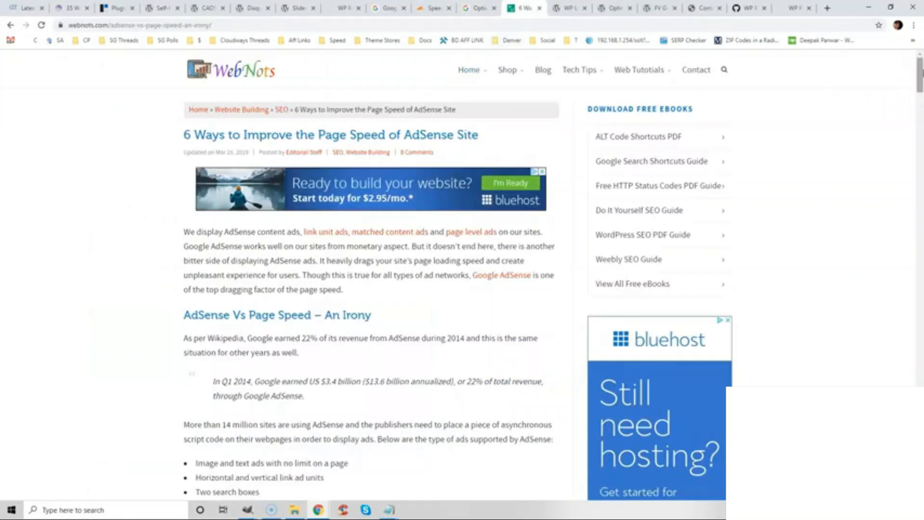
mouse_move(922, 72)
mouse_down()
mouse_move(922, 91)
mouse_move(922, 67)
mouse_up()
Step: Show the WP User Avatar, Optimum Gravatar Cache and FV Gravatar Cache plugin pages
click(571, 9)
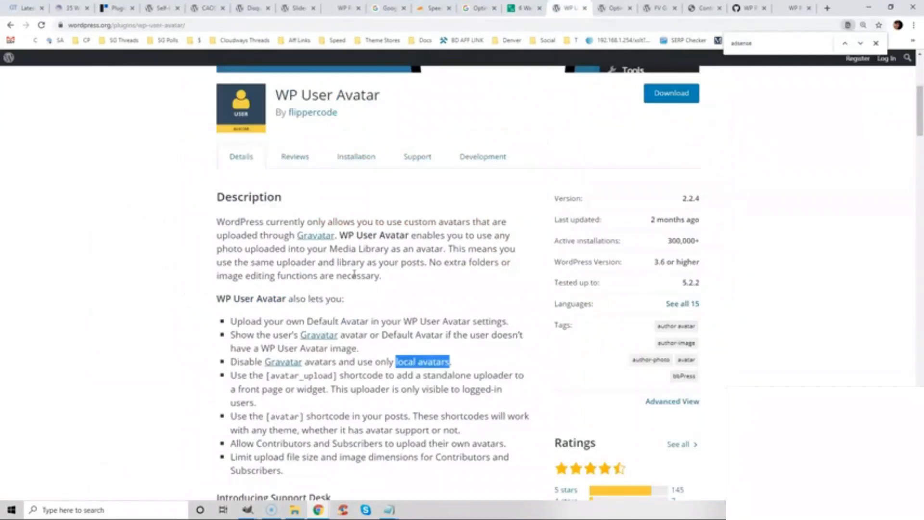
scroll(920, 107, up, 1)
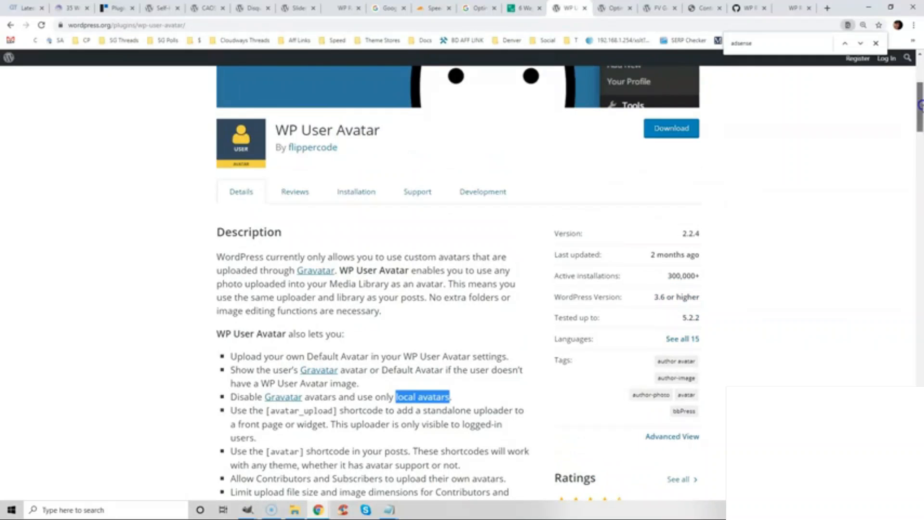
scroll(920, 105, down, 3)
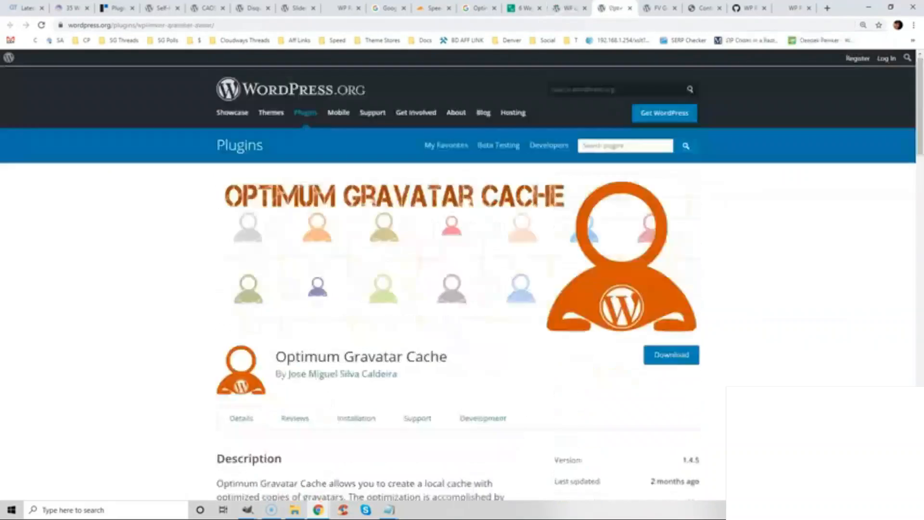
click(604, 8)
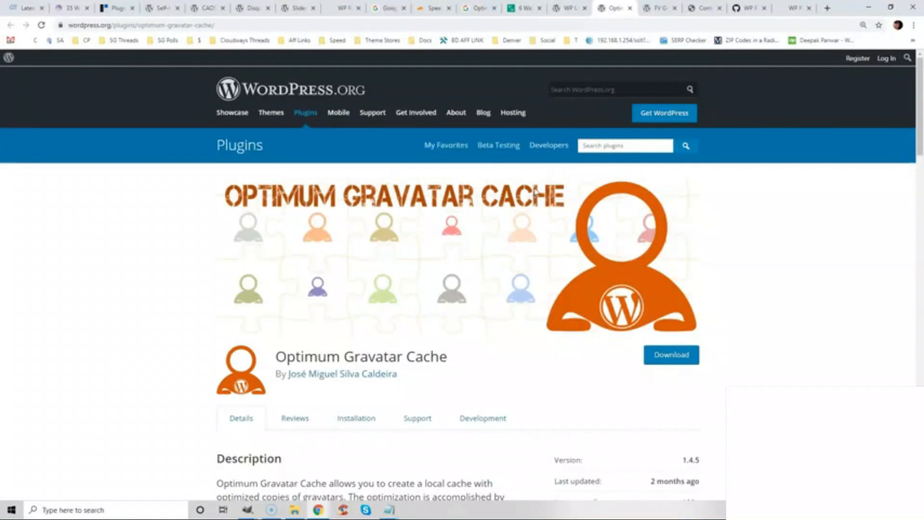
click(652, 8)
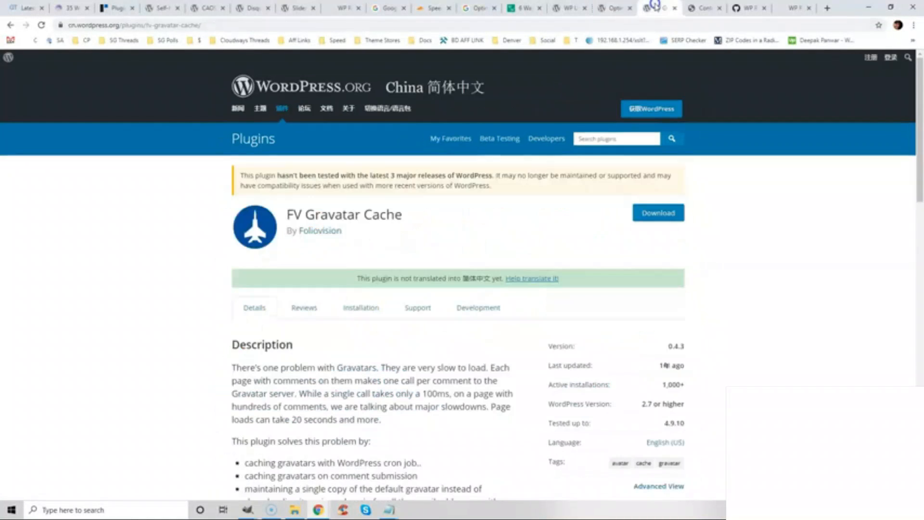
Step: Show the 303ramenhouse.com contact page's embedded map, and highlight domains in the GitHub gist DNS Prefetch domains and its comments
click(700, 8)
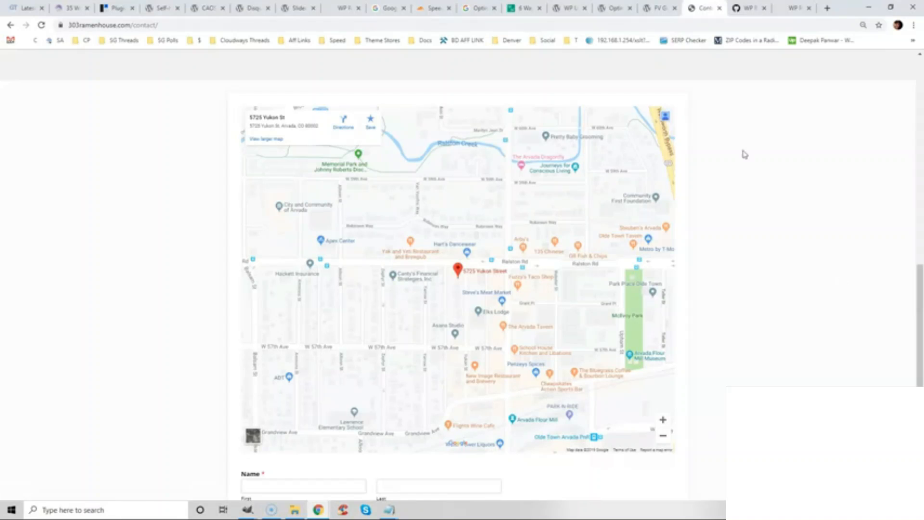
click(745, 9)
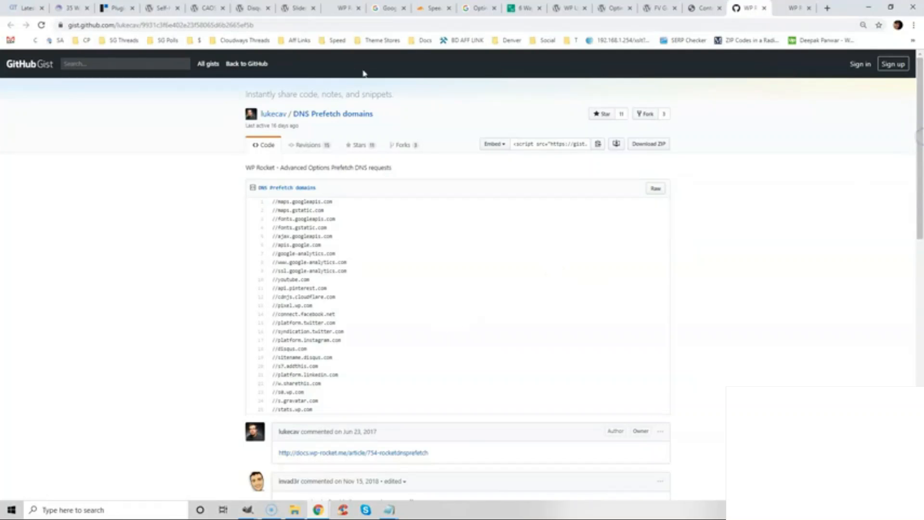
click(341, 25)
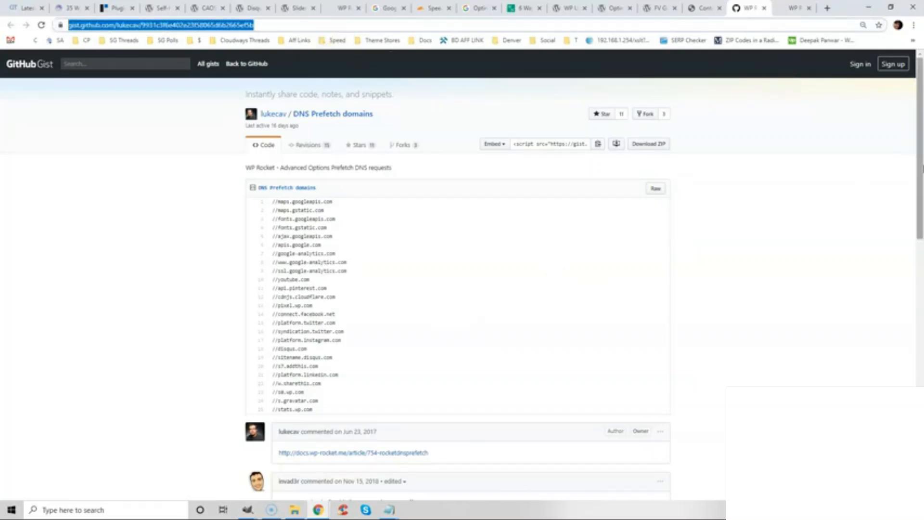
click(921, 154)
drag(414, 361, 322, 243)
scroll(328, 246, down, 15)
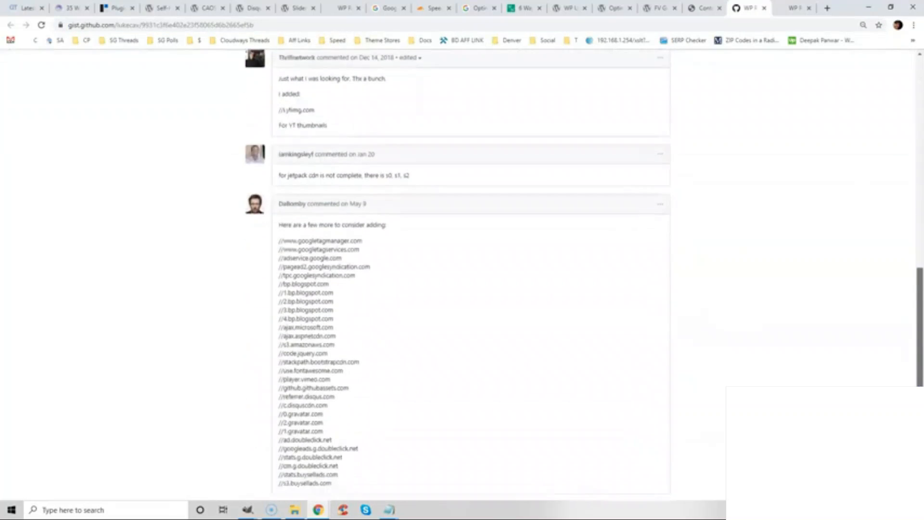
drag(368, 379, 332, 217)
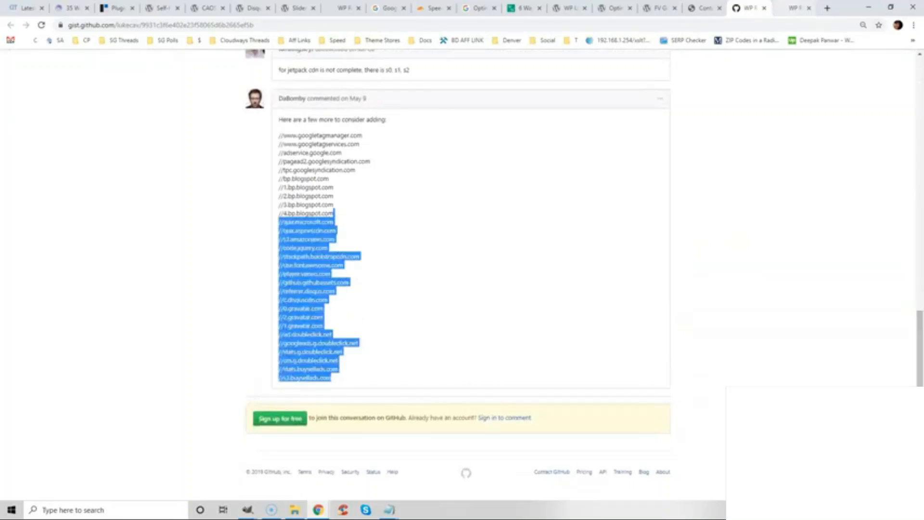
Step: Examine the list of URLs to prefetch under Prefetch DNS Requests in WP Rocket's Preload settings
click(797, 8)
mouse_move(922, 299)
mouse_down()
mouse_move(921, 209)
mouse_move(921, 301)
mouse_up()
drag(400, 342, 336, 286)
click(347, 328)
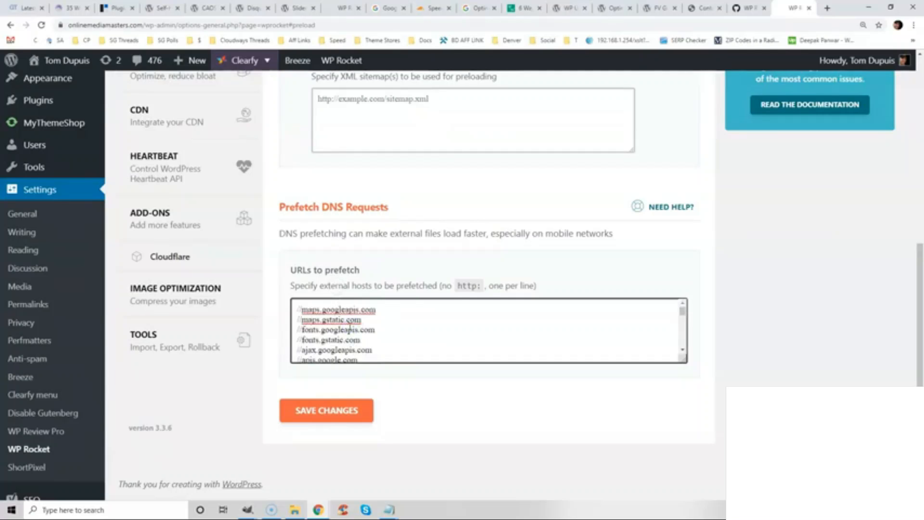
Step: Show the Clearfy plugin page and review the blog's Clearfy Performance settings, including the post revision and query string options
click(22, 8)
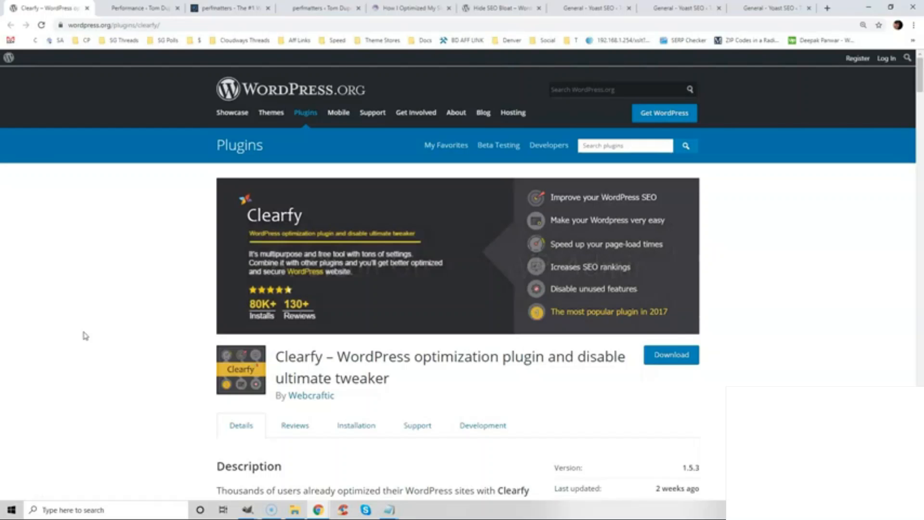
click(123, 8)
drag(920, 130, 919, 337)
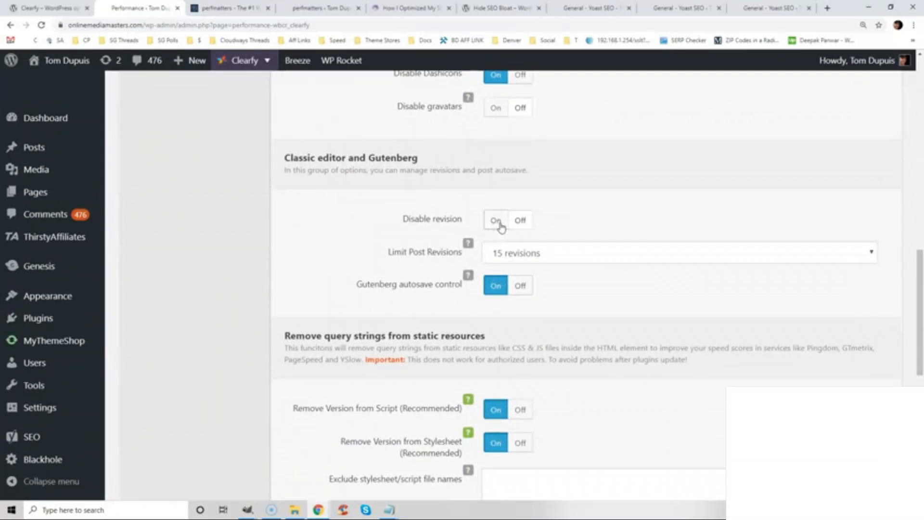
drag(920, 280, 920, 77)
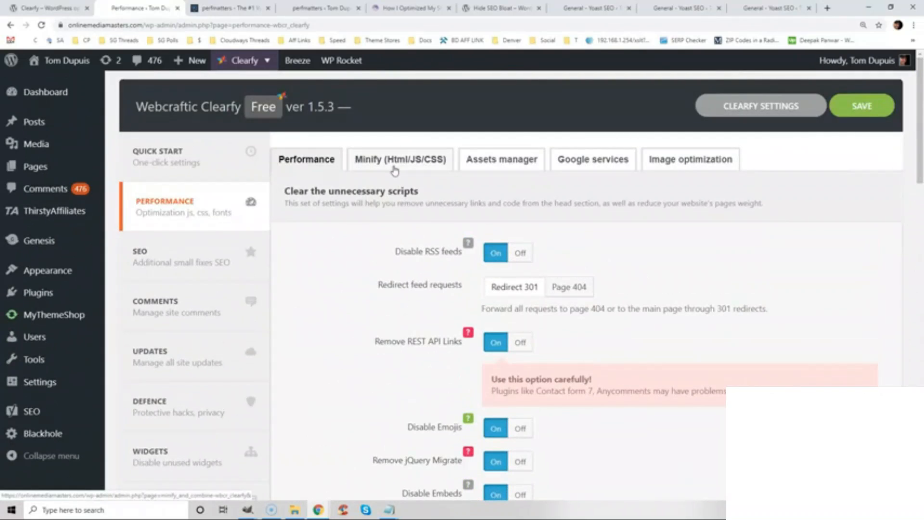
scroll(288, 216, down, 4)
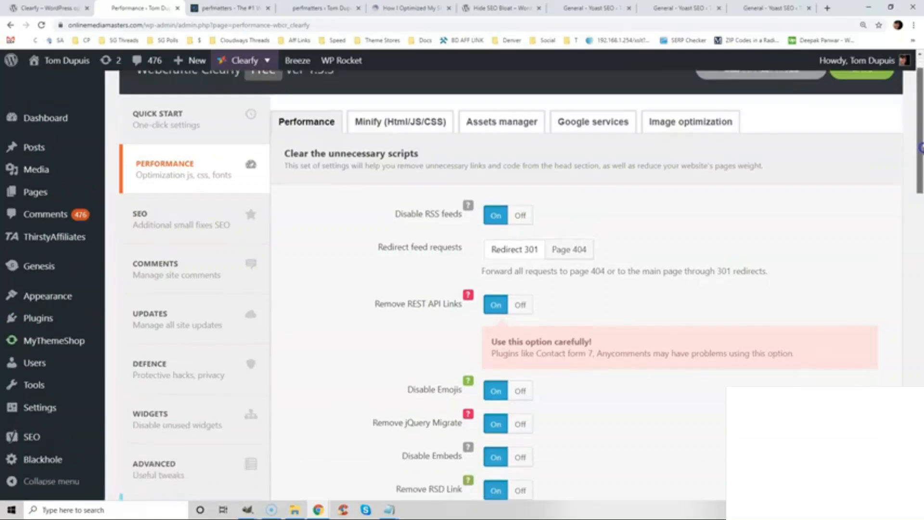
Step: Open Clearfy's Widgets settings and review the options for disabling unused widgets
click(188, 265)
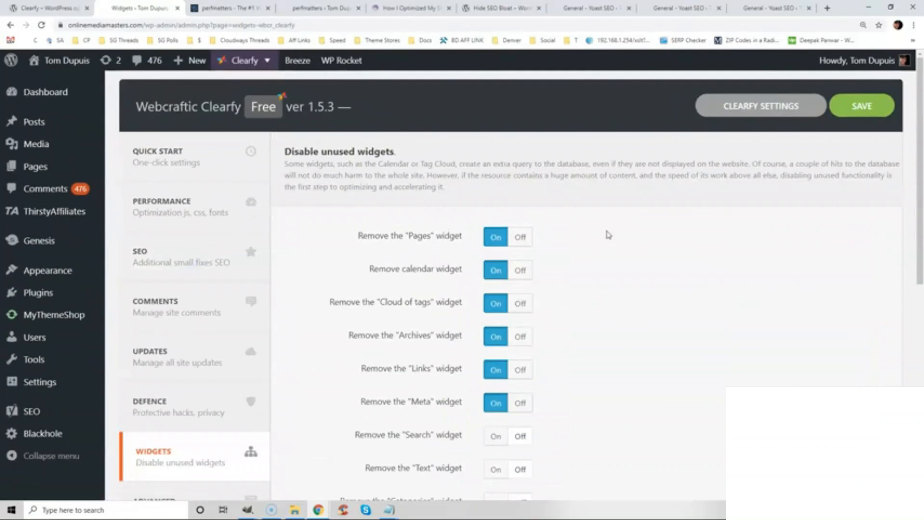
scroll(921, 153, down, 3)
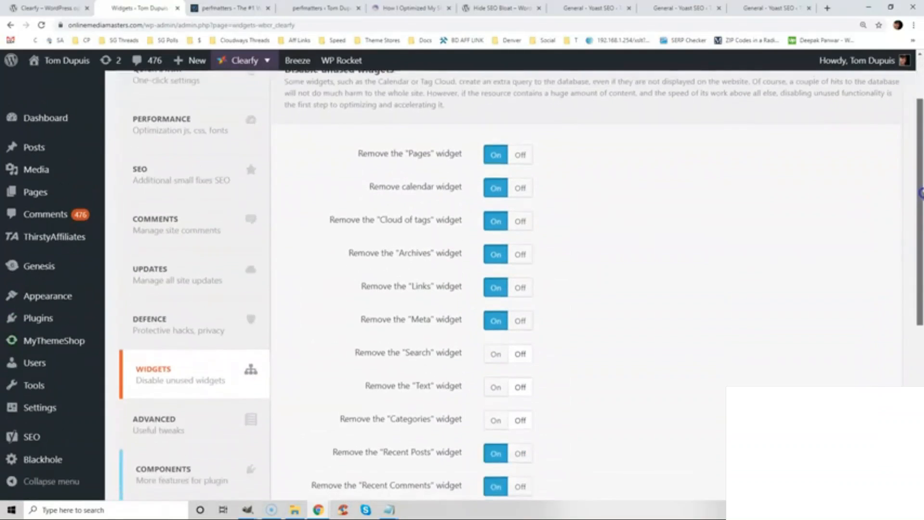
drag(921, 222, 920, 154)
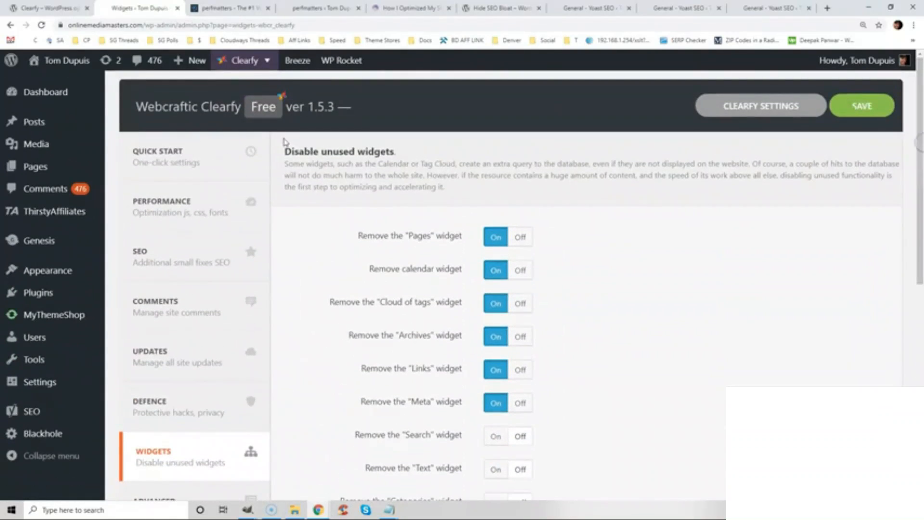
Step: Show the perfmatters.io homepage and review the blog's Perfmatters Options, from Disable Emojis down to the WooCommerce section
click(229, 7)
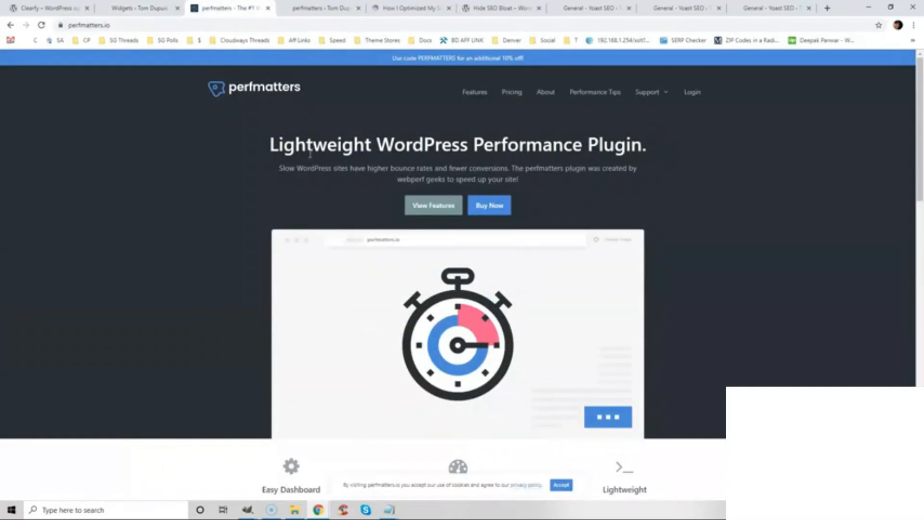
click(314, 8)
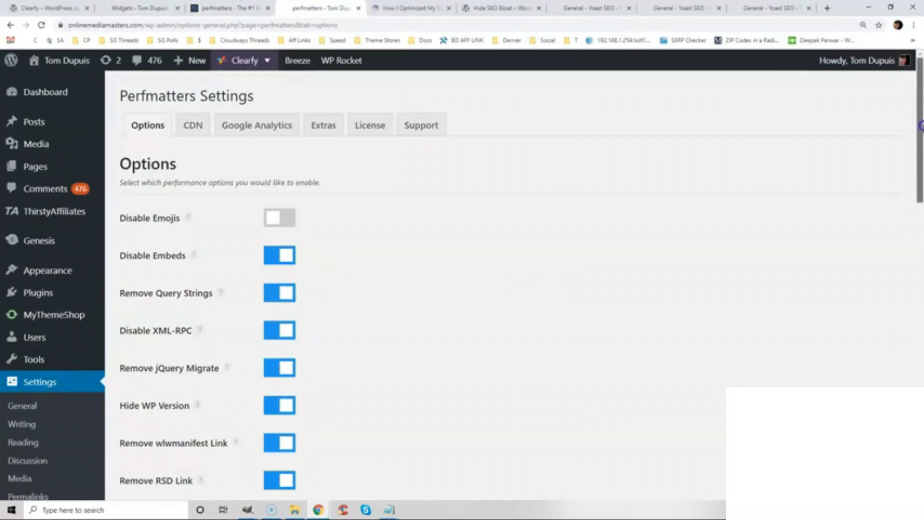
drag(920, 126, 916, 347)
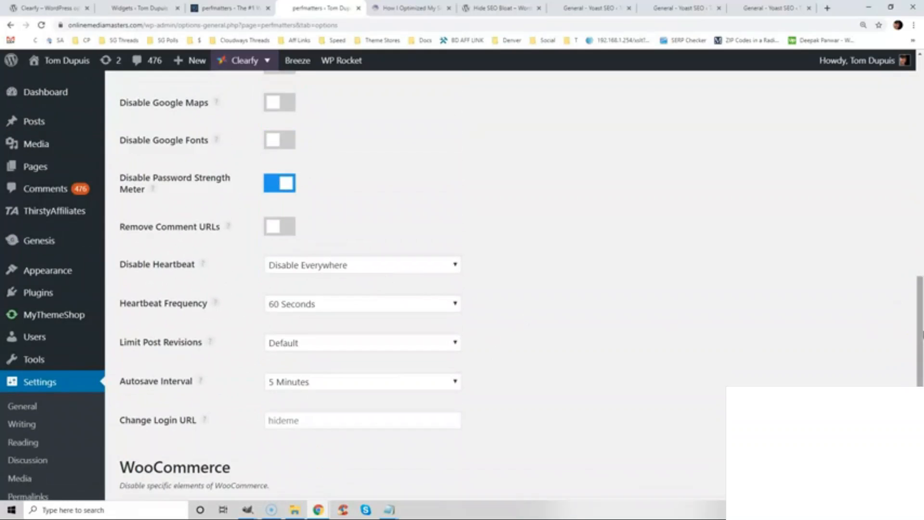
scroll(922, 334, down, 5)
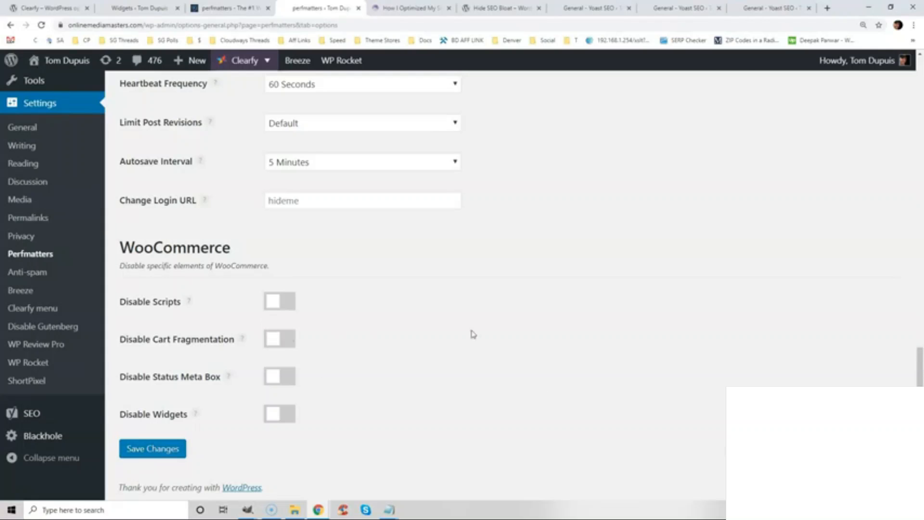
drag(920, 377, 902, 84)
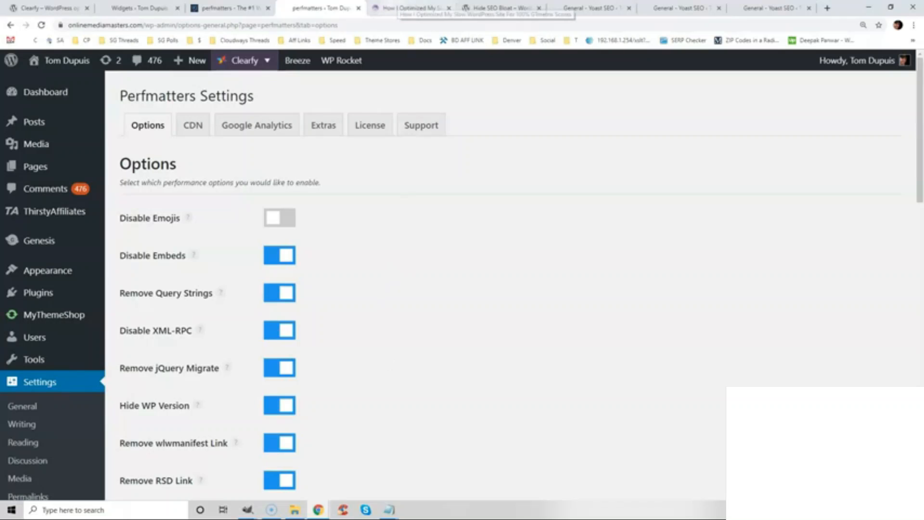
Step: Review the plugin scripts in the Perfmatters Script Manager for the slow WordPress article, highlighting WP Review Pro
click(404, 4)
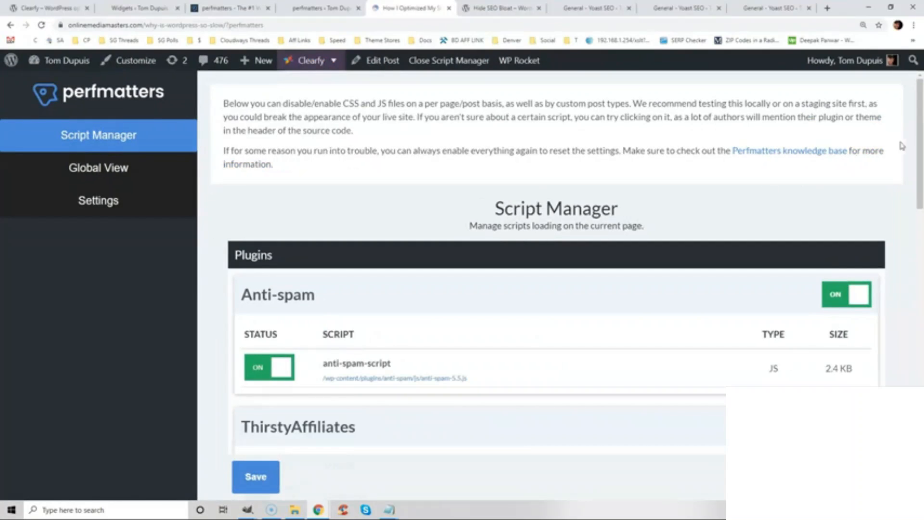
drag(921, 125, 921, 219)
drag(356, 249, 246, 251)
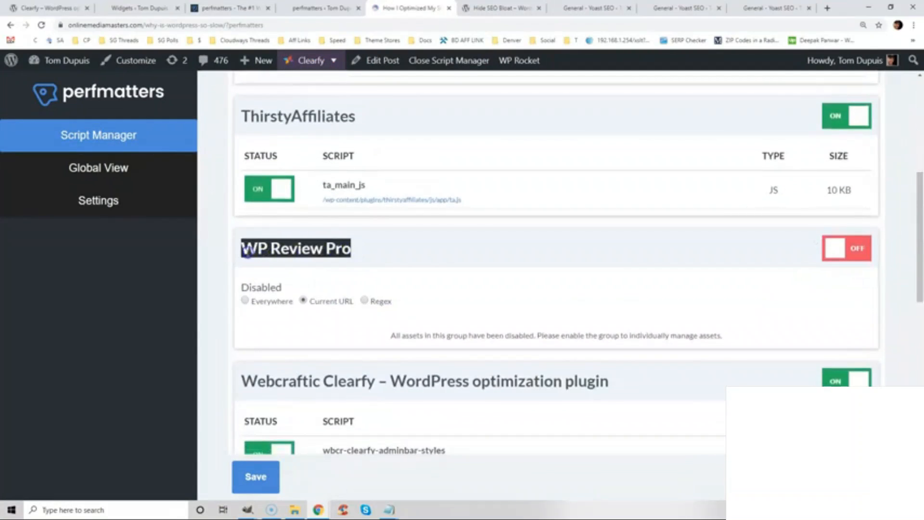
click(246, 301)
drag(920, 252, 920, 197)
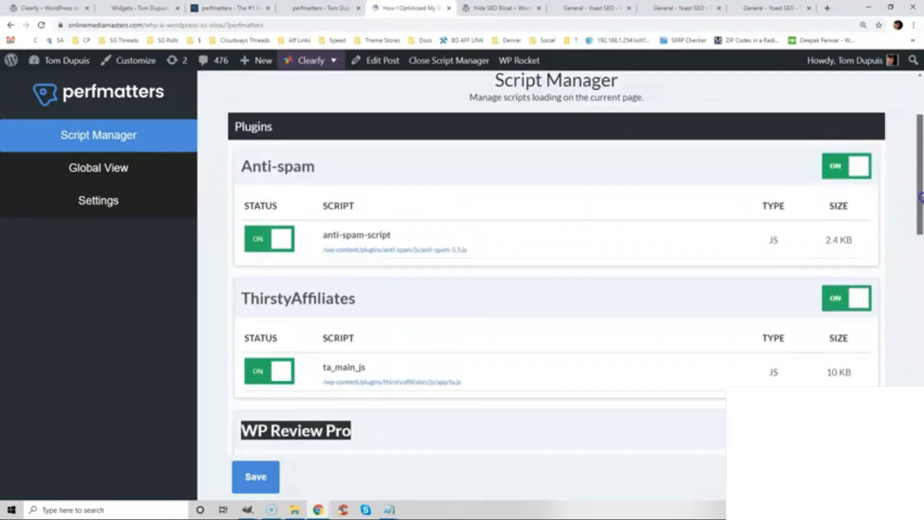
Step: Show the Hide SEO Bloat plugin page and compare the two versions of the Yoast SEO General dashboard
key(ctrl+Tab)
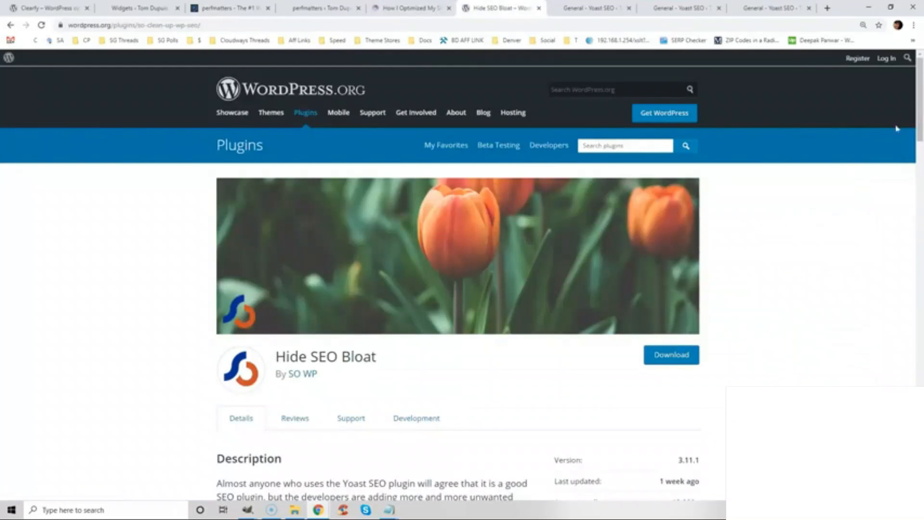
drag(920, 95, 920, 154)
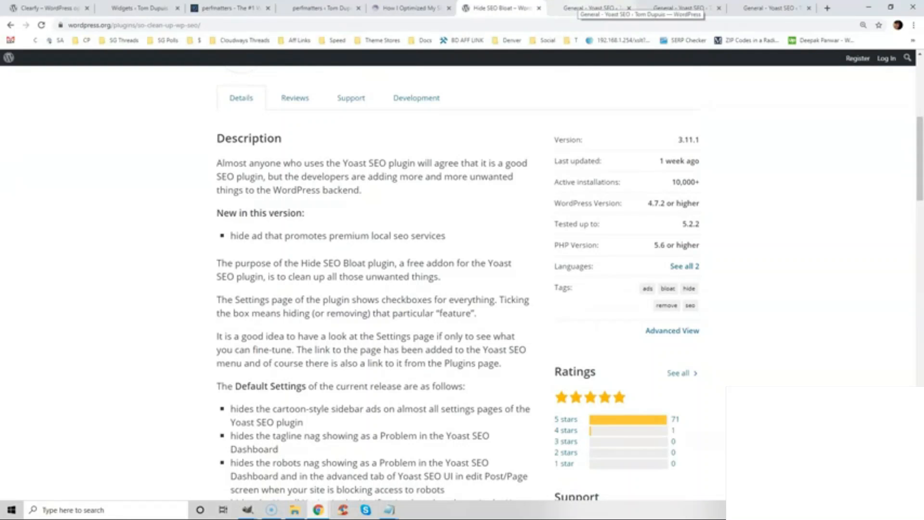
click(595, 7)
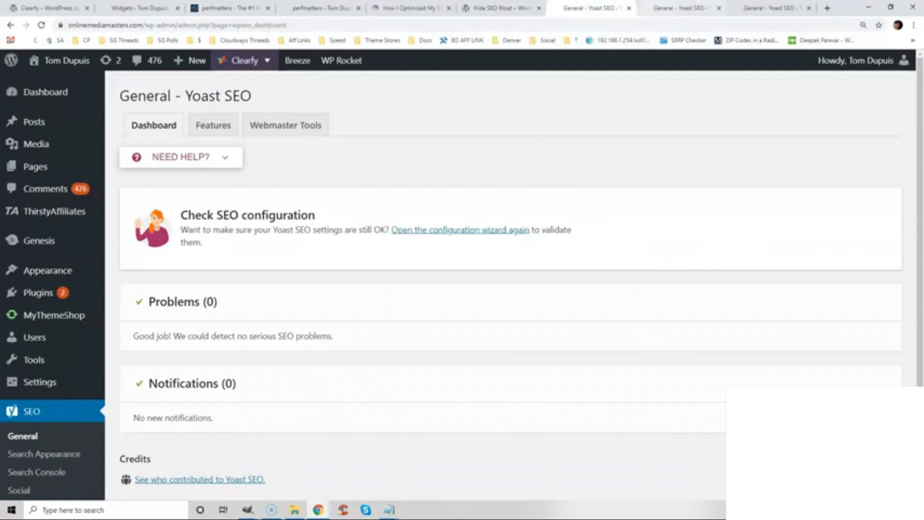
click(681, 8)
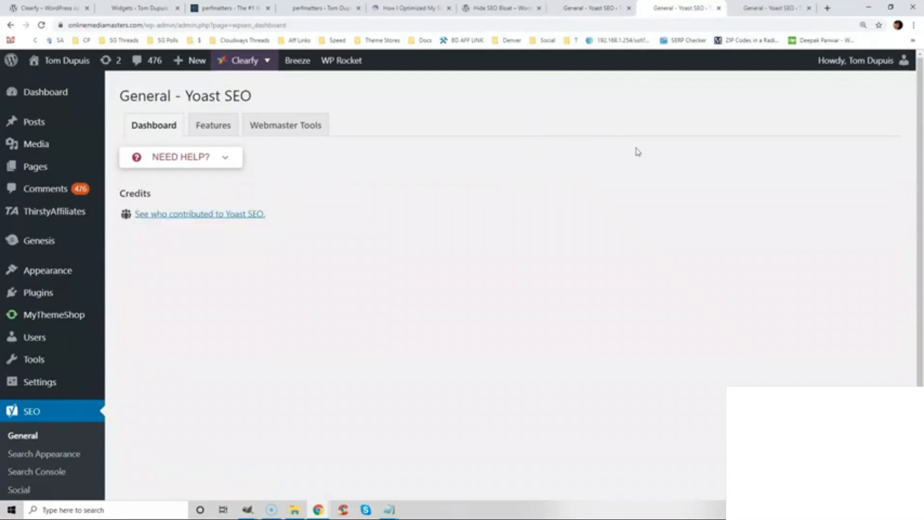
click(591, 7)
click(680, 7)
click(599, 7)
click(664, 7)
Step: Review the feature toggles in Yoast SEO's General settings, from SEO analysis down through Ryte integration
click(751, 8)
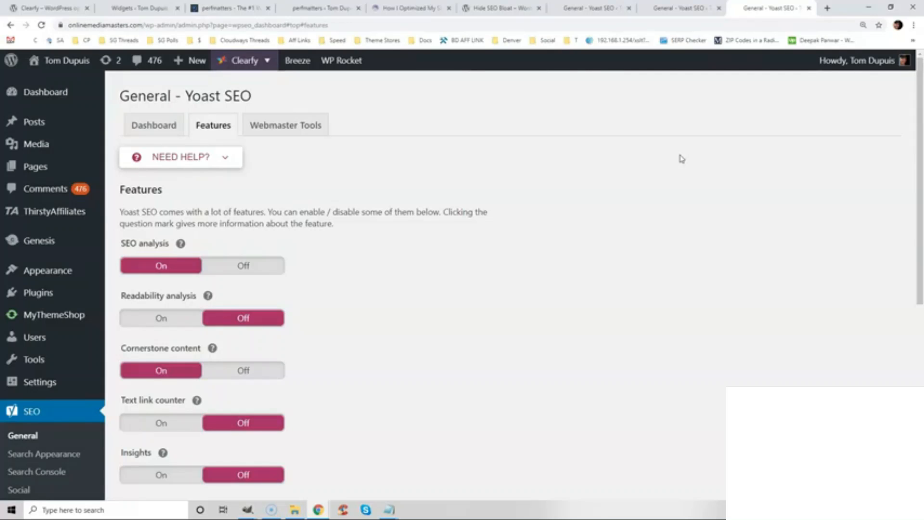
scroll(677, 185, down, 2)
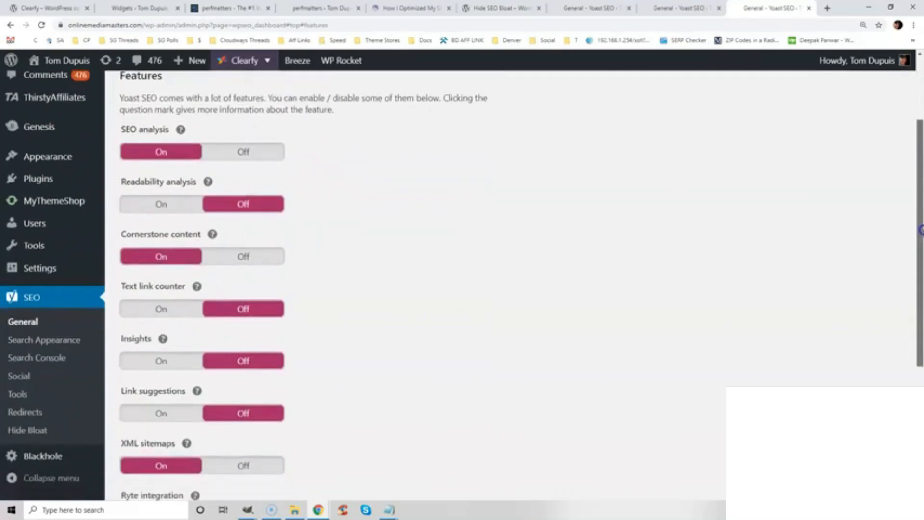
drag(920, 172, 920, 304)
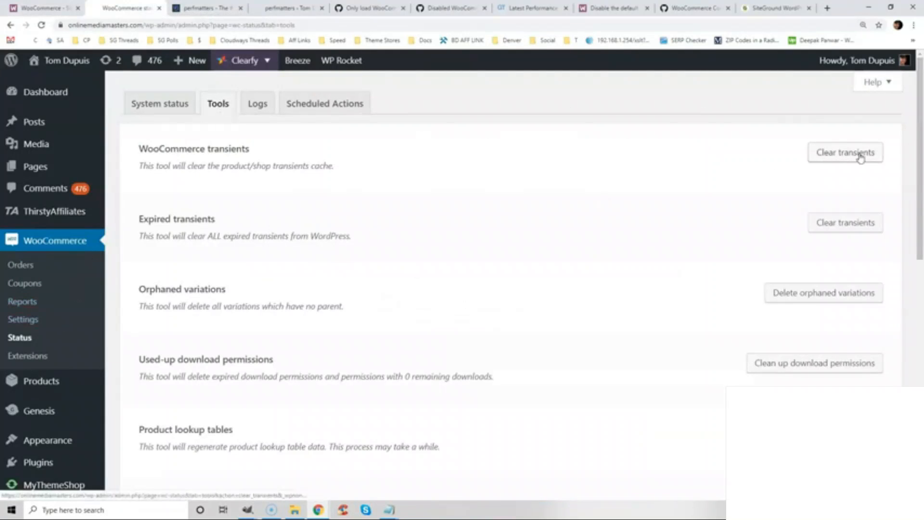
Step: Review WooCommerce's status tools, and turn on Disable Scripts and Disable Cart Fragmentation in Perfmatters' WooCommerce options
drag(921, 157, 921, 302)
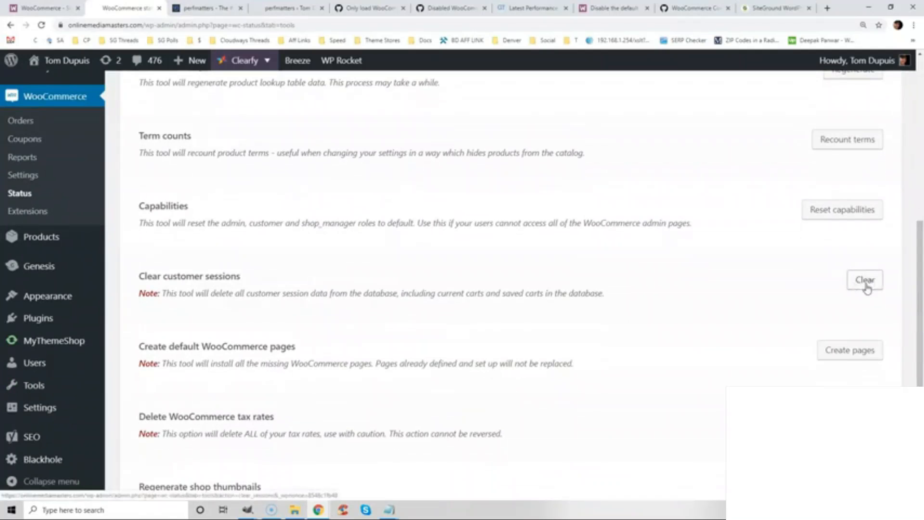
click(187, 9)
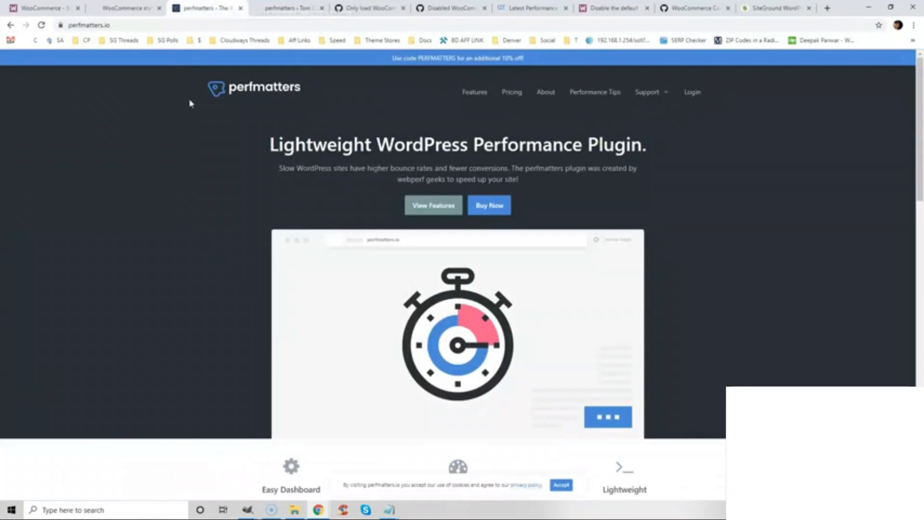
click(273, 8)
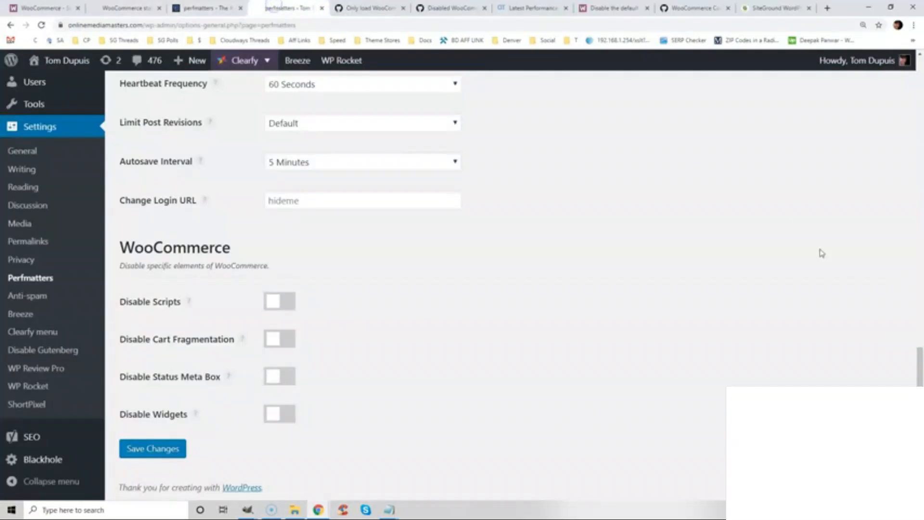
click(281, 303)
click(283, 339)
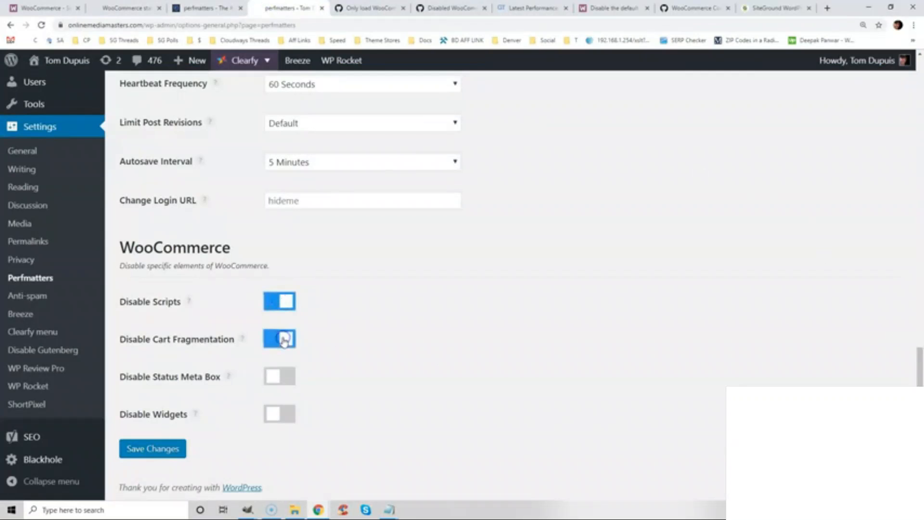
Step: Show the GTmetrix waterfall chart, and highlight the WooCommerce Ajax-disabling code in the GitHub gist about cart fragments
click(519, 8)
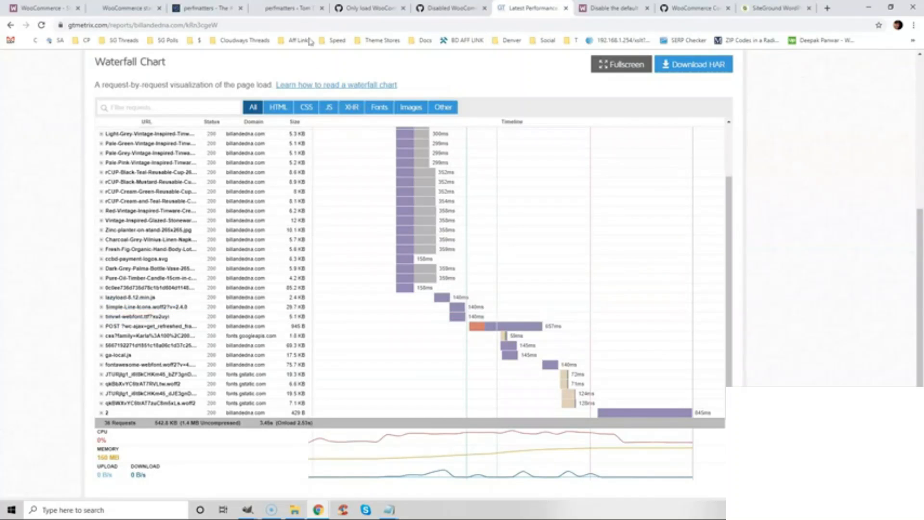
click(449, 8)
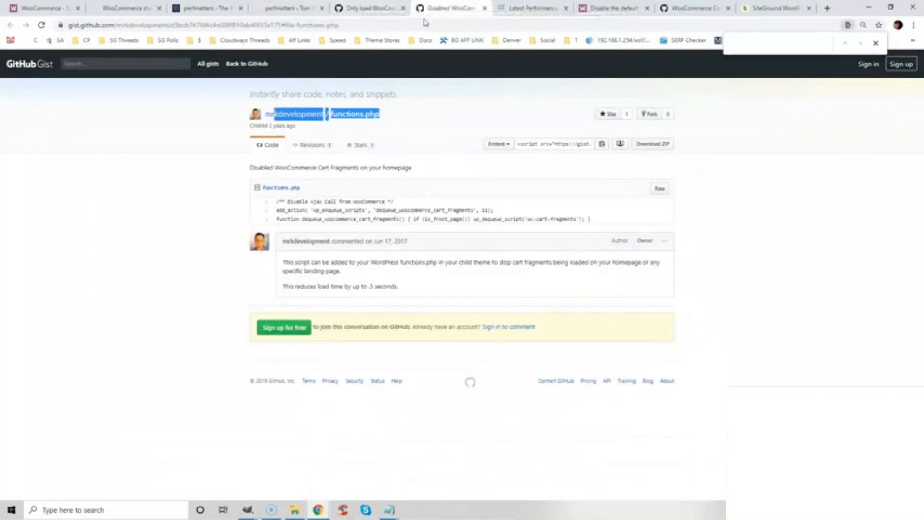
drag(278, 201, 478, 210)
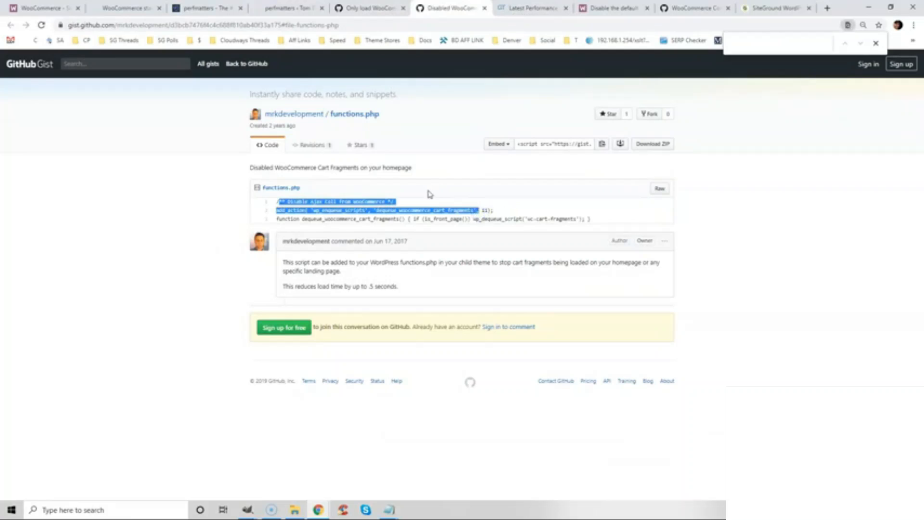
Step: Read WooCommerce's Disable the default stylesheet documentation and show the woocommerce-optimize-scripts.php gist
click(610, 8)
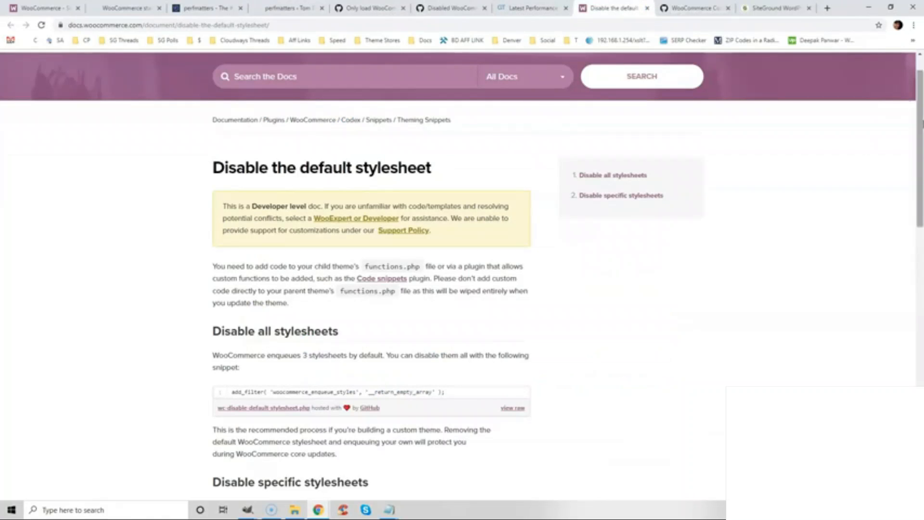
scroll(920, 142, down, 2)
drag(920, 143, 919, 122)
click(366, 8)
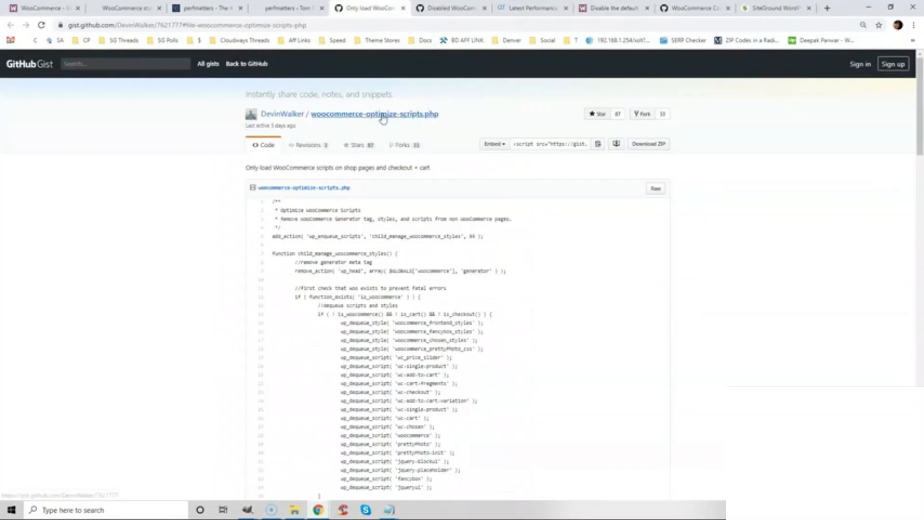
Step: Compare SiteGround's hosting plans on the Hosting Features page and highlight the StartUp plan's $3.95/mo. special price
click(775, 8)
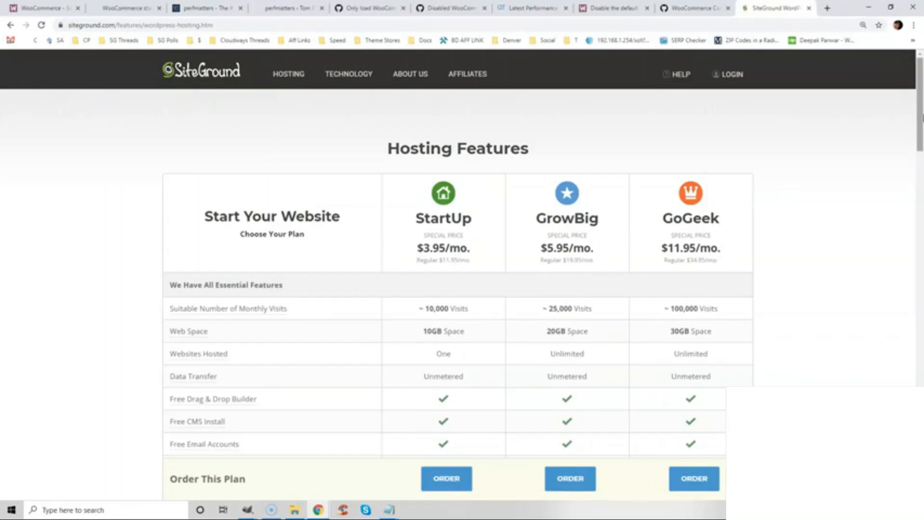
scroll(613, 154, down, 2)
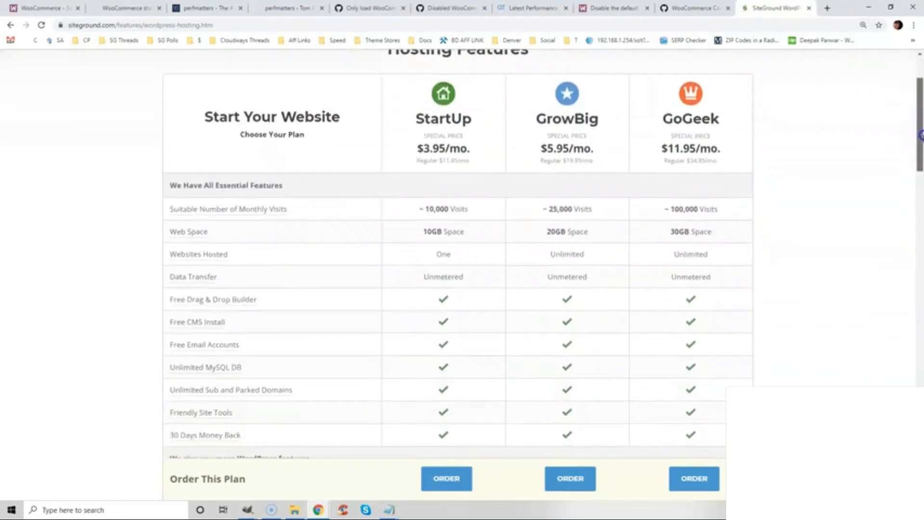
drag(423, 145, 468, 146)
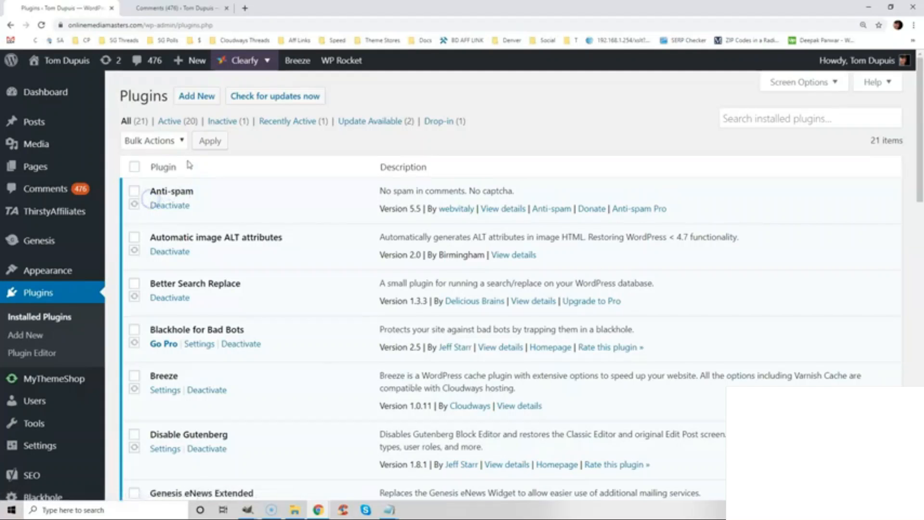
Step: Show the blog's comments page, and highlight wp-config.php and the DISABLE_WP_CRON line in SiteGround's real cron job tutorial
click(166, 8)
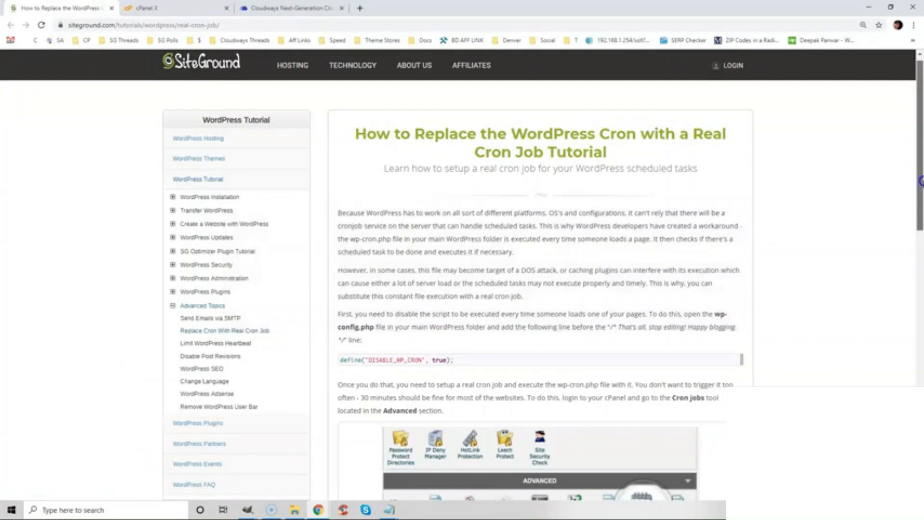
scroll(82, 351, up, 1)
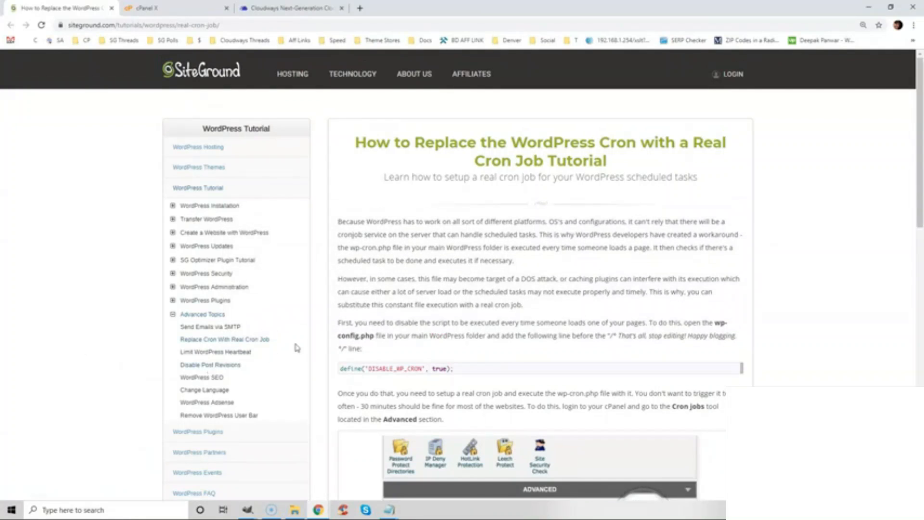
drag(920, 176, 920, 246)
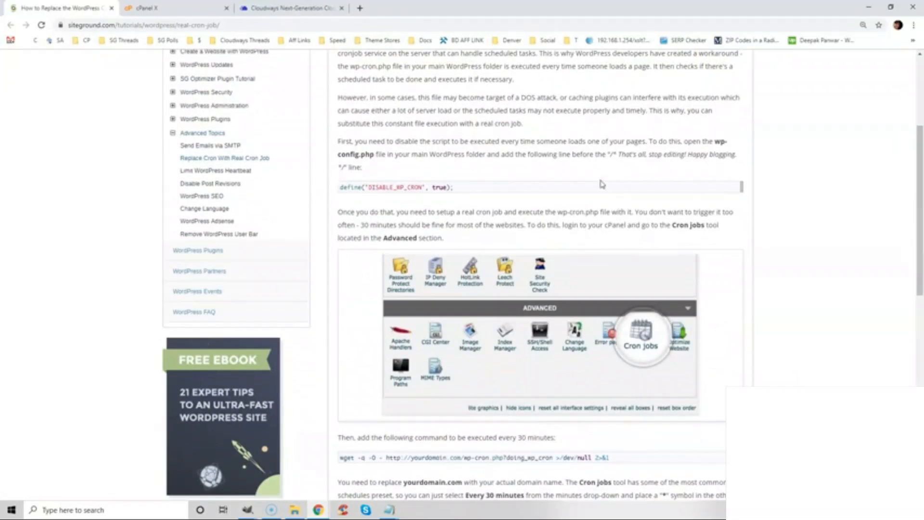
click(716, 140)
drag(716, 140, 375, 154)
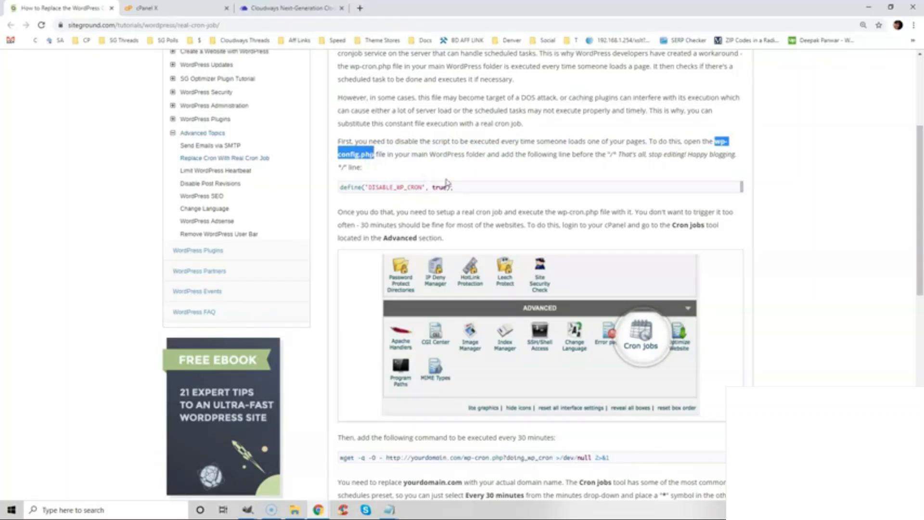
drag(465, 191, 338, 185)
Step: Examine the tutorial's cron command and schedule, cPanel's Cron Jobs form and the Cloudways page
drag(920, 206, 919, 303)
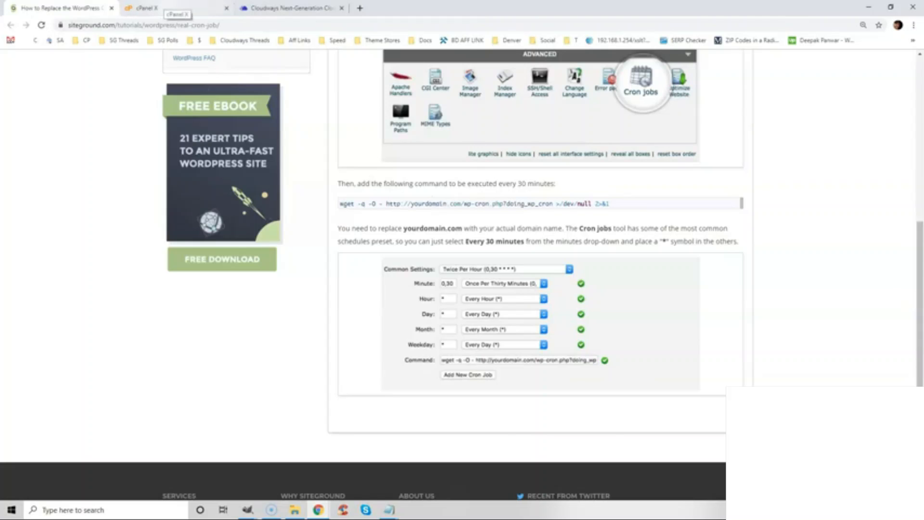
click(168, 9)
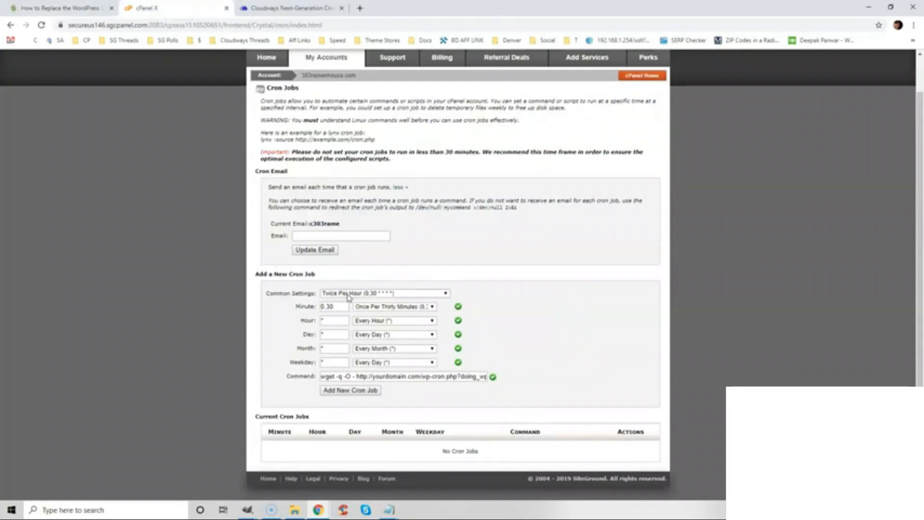
click(263, 9)
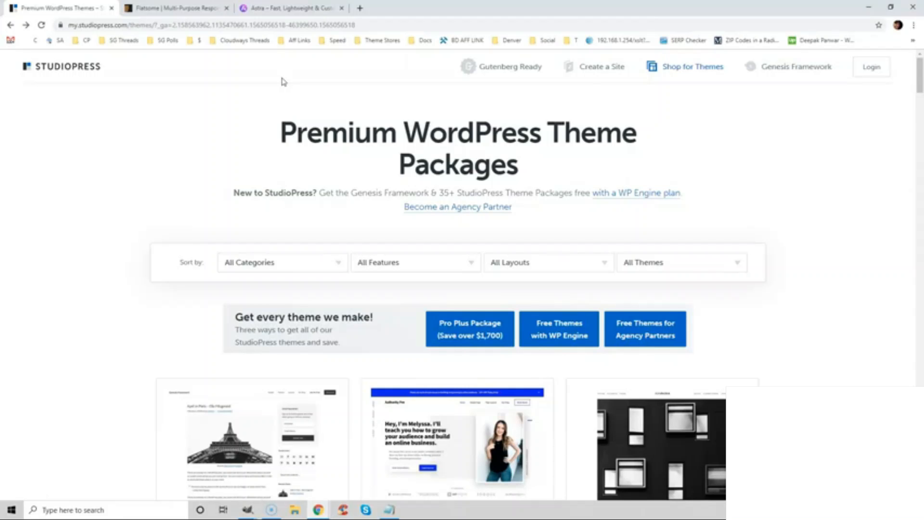
Step: Browse the StudioPress premium WordPress theme packages through to the end of the list
drag(919, 85, 891, 474)
scroll(231, 311, down, 1)
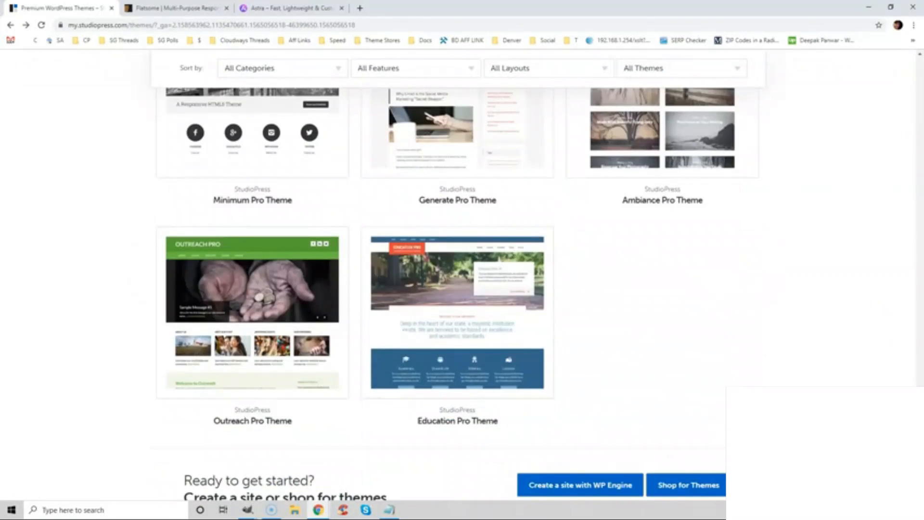
Step: View the Outreach Pro theme's page, the Flatsome theme on ThemeForest and the Astra theme page, and return to the StudioPress page
click(231, 310)
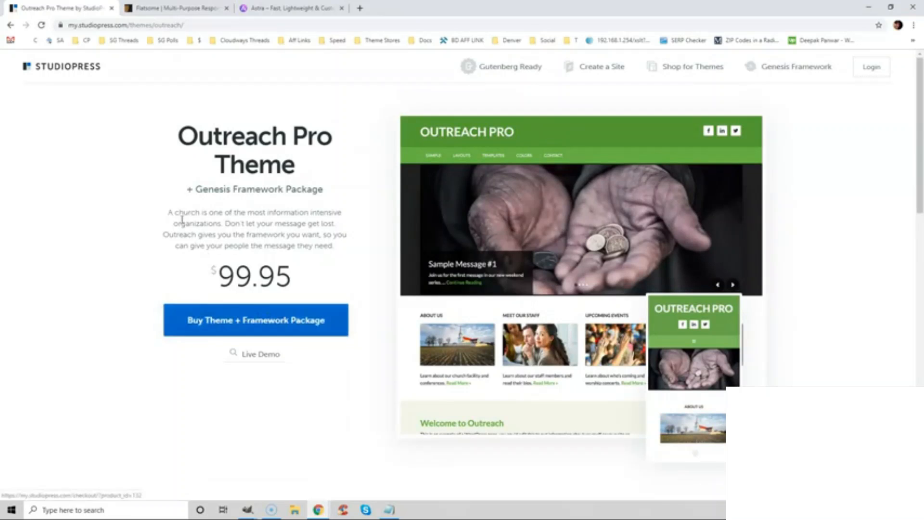
click(166, 8)
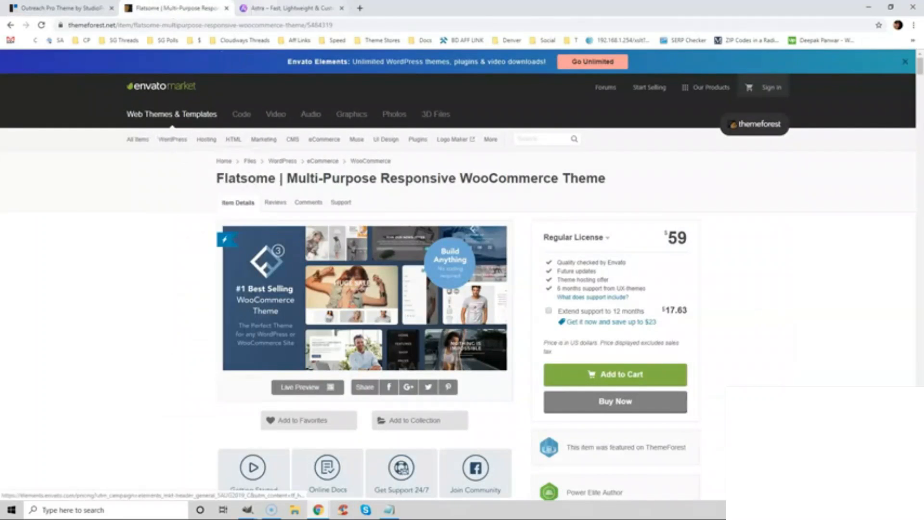
click(269, 9)
click(50, 7)
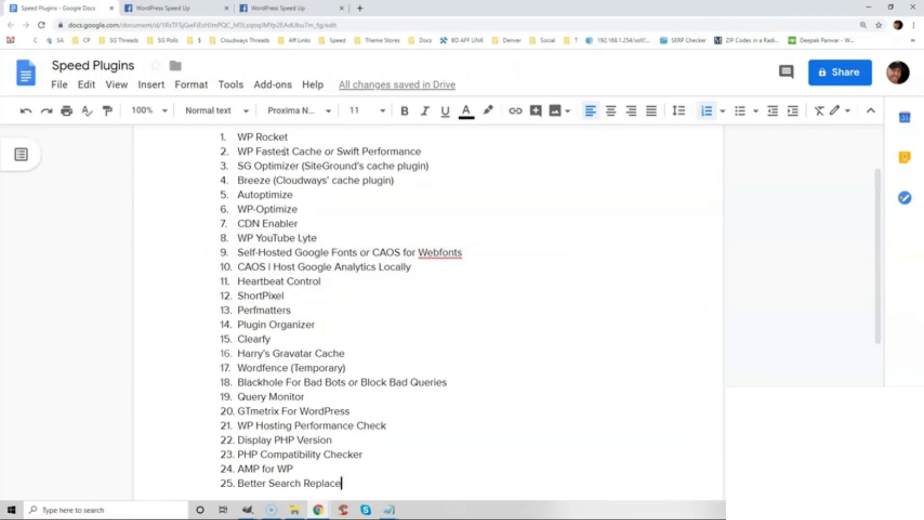
Step: Highlight WP Rocket, the WP-Optimize to Heartbeat Control entries, WP Fastest Cache or Swift Performance, and Autoptimize in the Speed Plugins document
drag(297, 138, 238, 141)
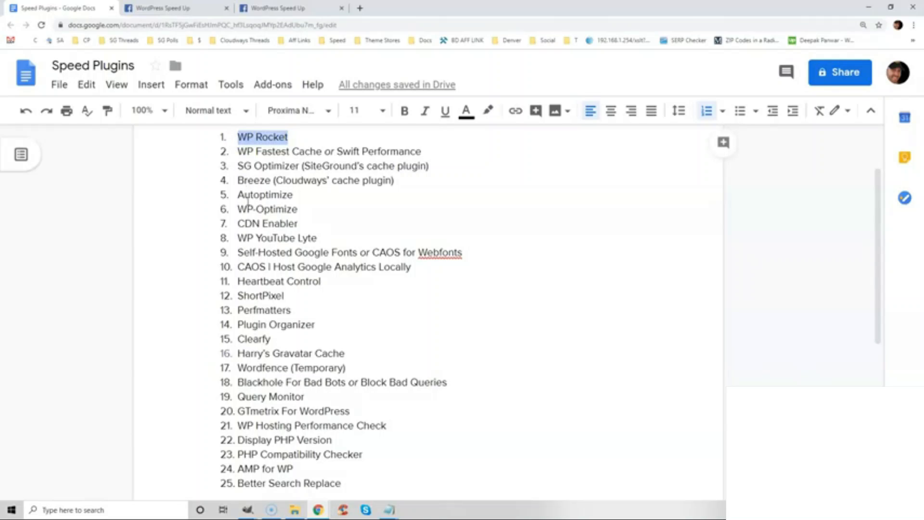
drag(239, 207, 333, 281)
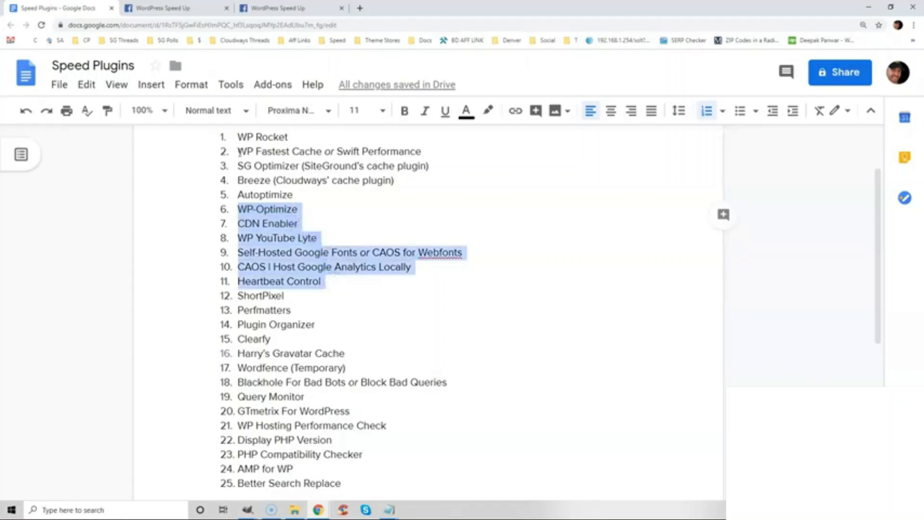
drag(239, 152, 420, 150)
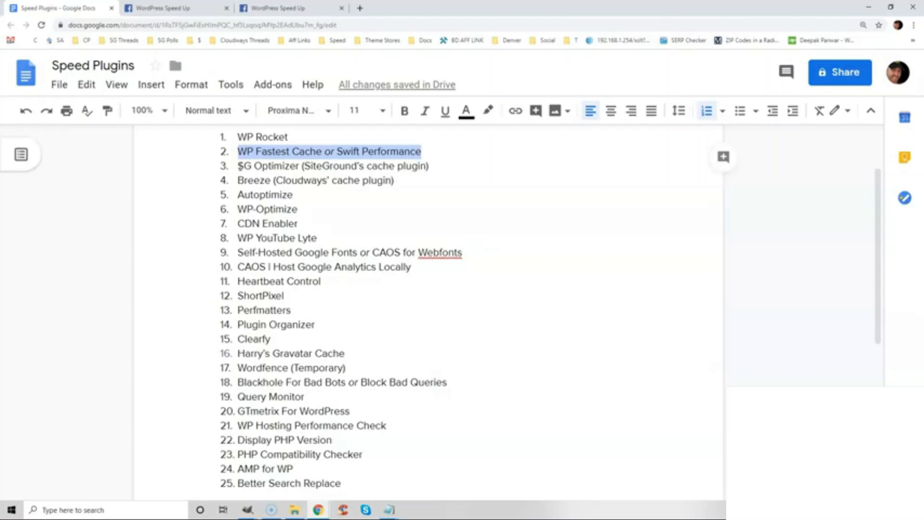
mouse_move(237, 180)
mouse_down()
mouse_move(269, 182)
mouse_move(270, 194)
mouse_move(239, 198)
mouse_up()
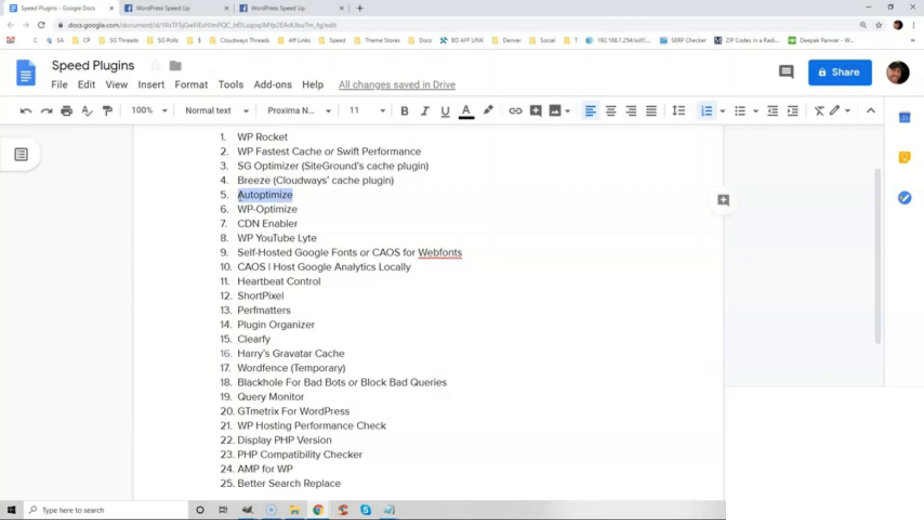
Step: Highlight the plugin entries one after another from number 6, WP-Optimize, to number 12, ShortPixel
drag(304, 209, 234, 210)
drag(302, 223, 241, 223)
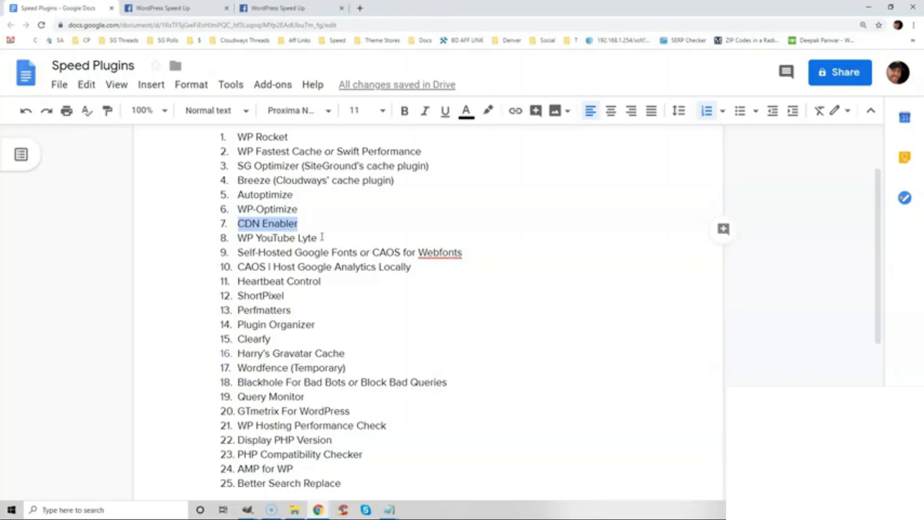
drag(323, 237, 454, 250)
click(240, 251)
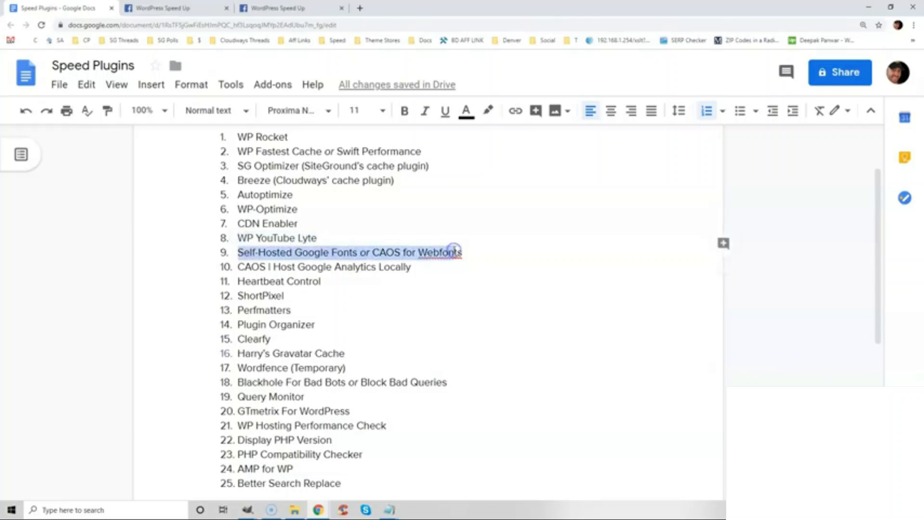
drag(241, 268, 412, 268)
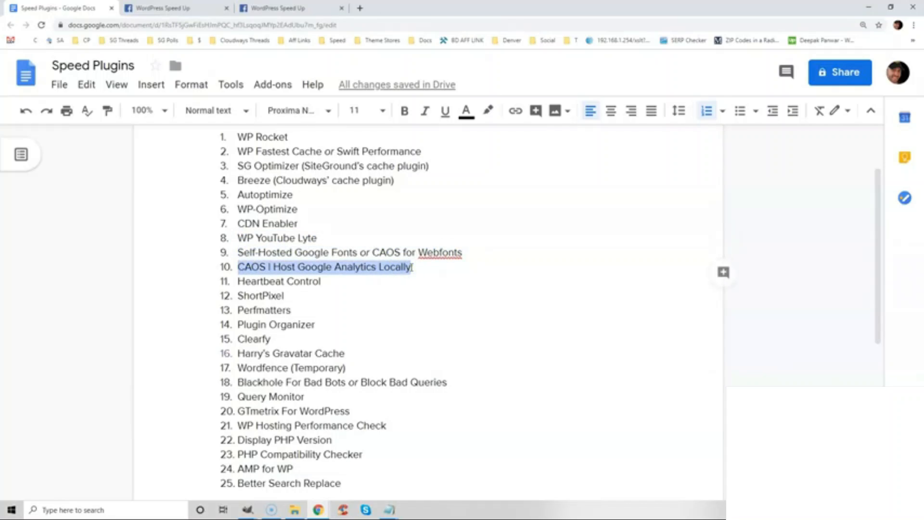
drag(329, 283, 237, 282)
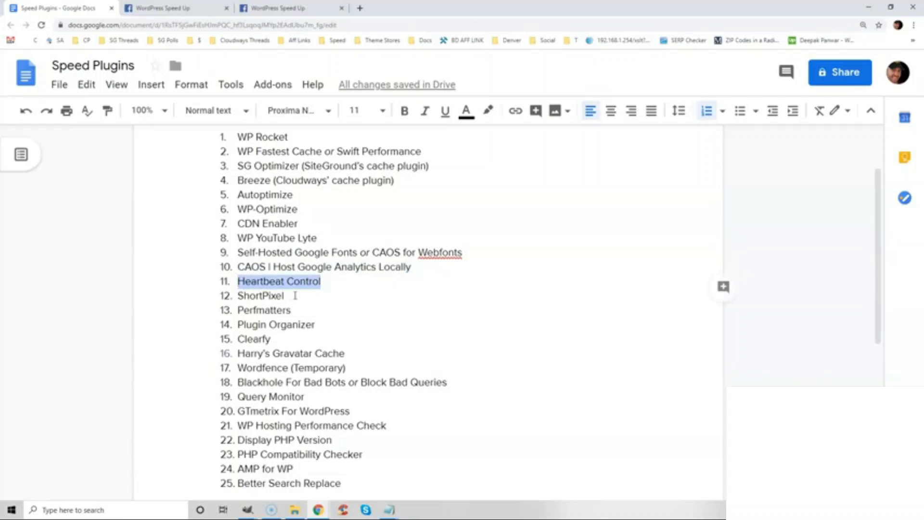
drag(295, 296, 238, 296)
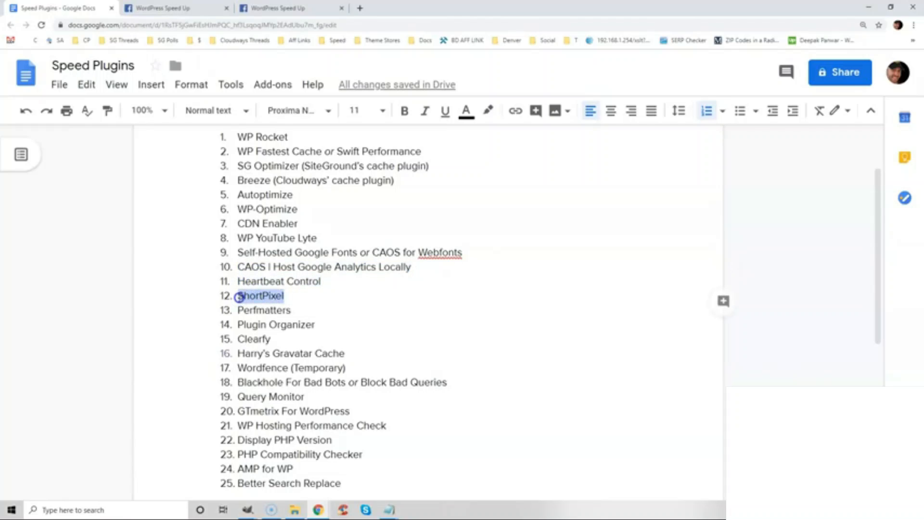
click(239, 297)
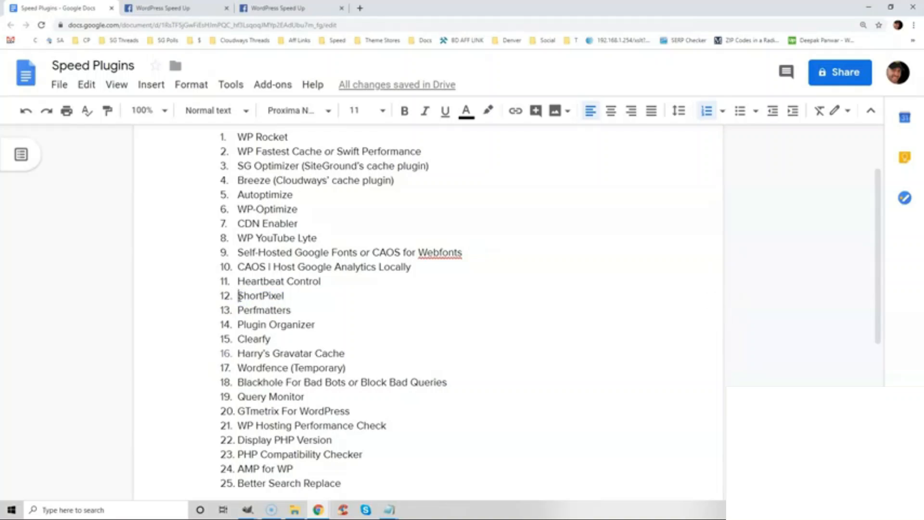
Step: Highlight the plugin entries one after another from number 13, Perfmatters, to number 18, Blackhole For Bad Bots or Block Bad Queries
drag(292, 310, 239, 310)
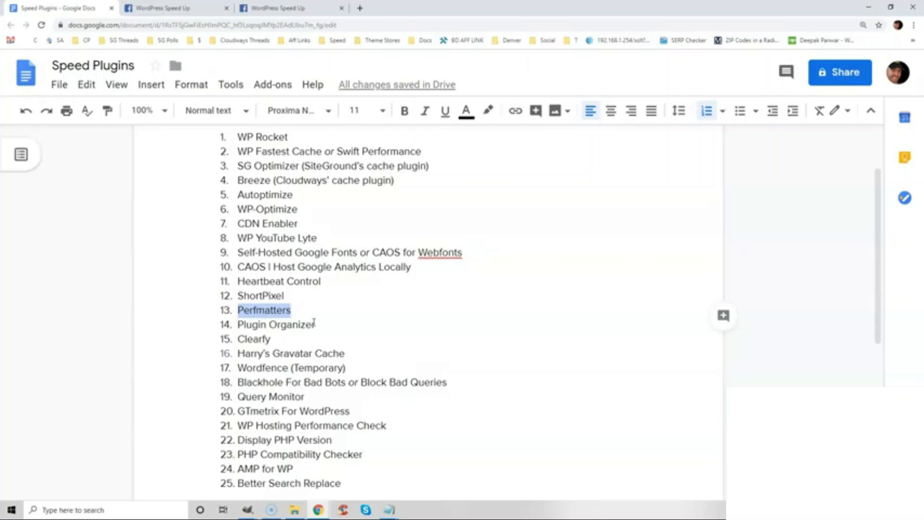
drag(323, 325, 237, 325)
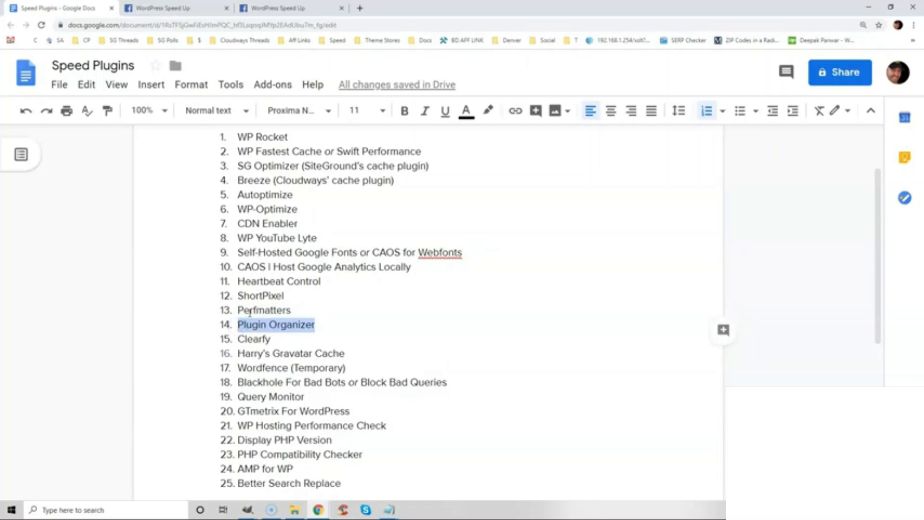
drag(272, 339, 241, 340)
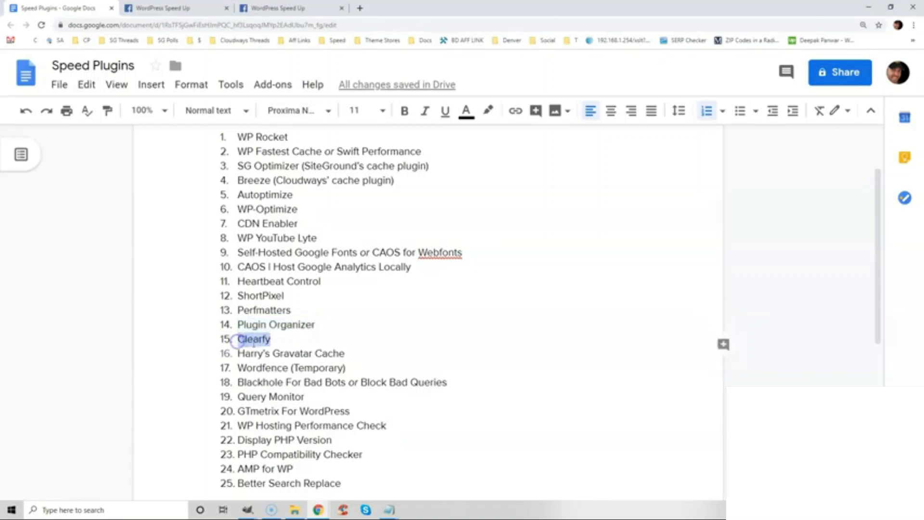
click(348, 353)
drag(348, 354, 236, 353)
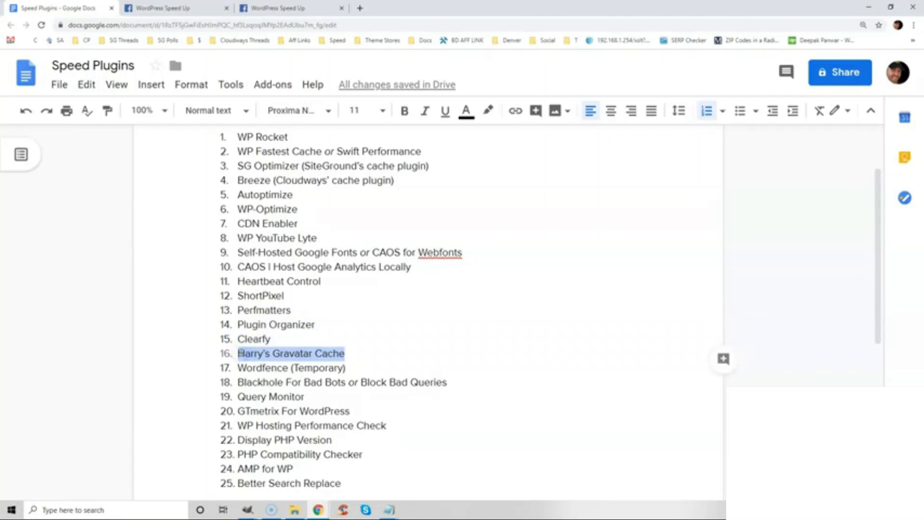
drag(240, 368, 346, 369)
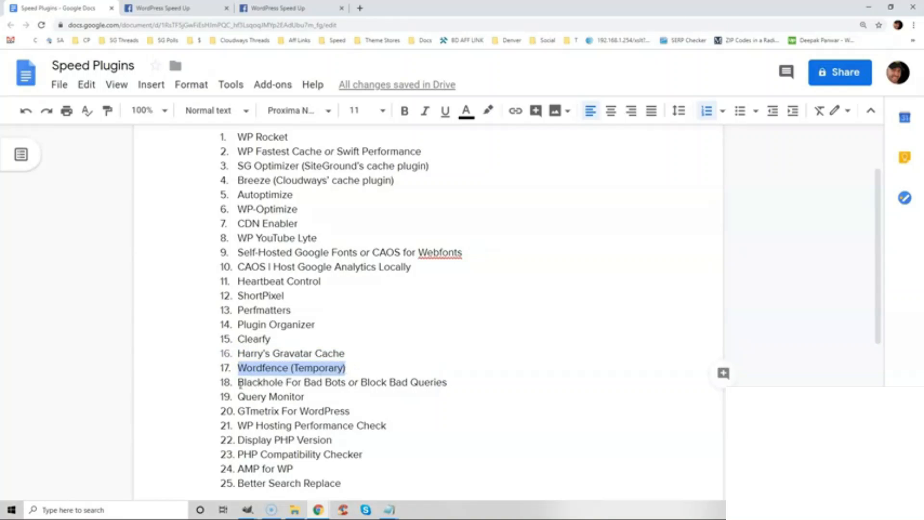
drag(240, 383, 448, 381)
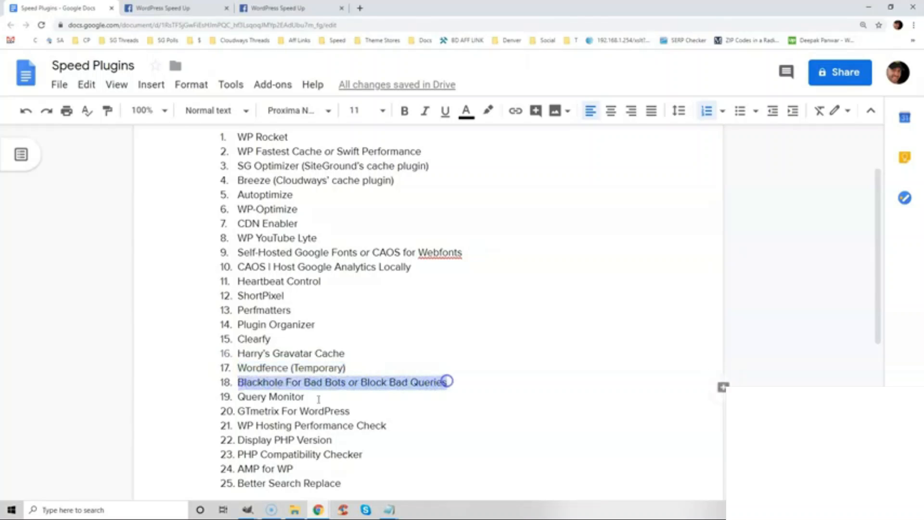
Step: Highlight the plugin entries one after another from number 19, Query Monitor, to number 25, Better Search Replace
drag(305, 397, 239, 393)
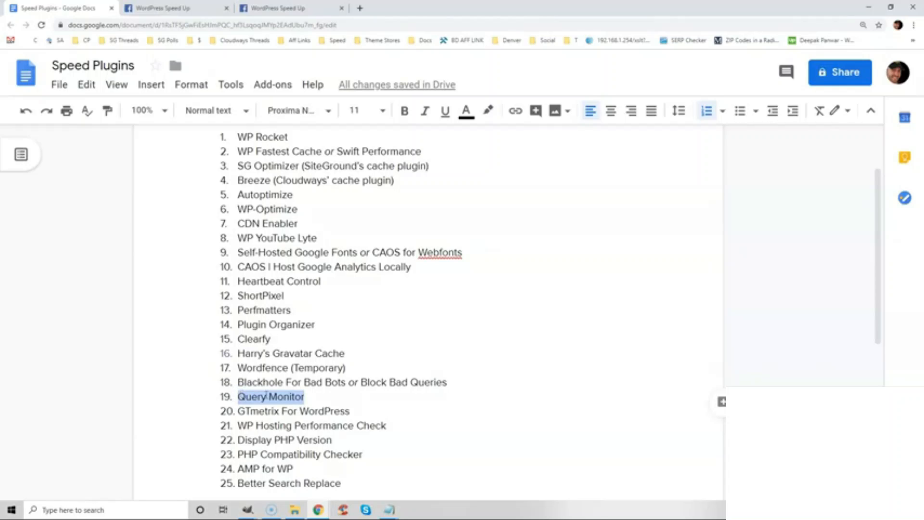
drag(350, 410, 240, 410)
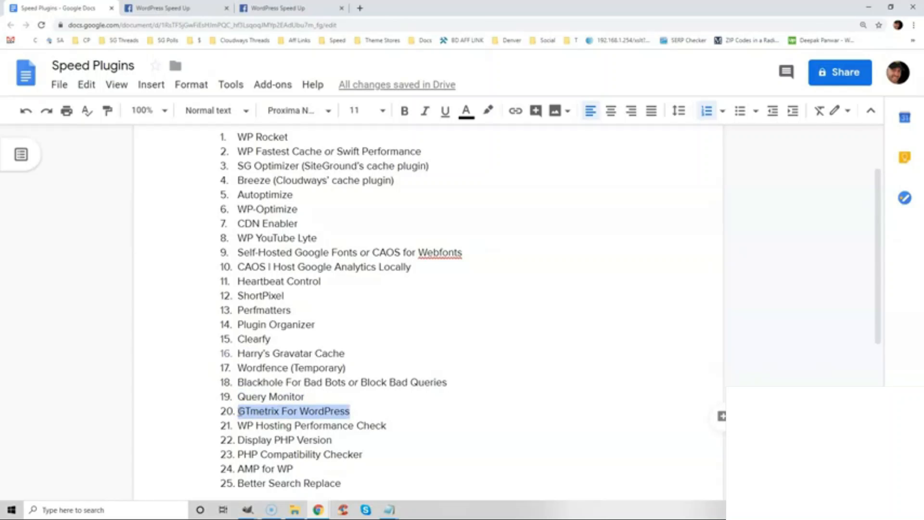
drag(392, 425, 236, 426)
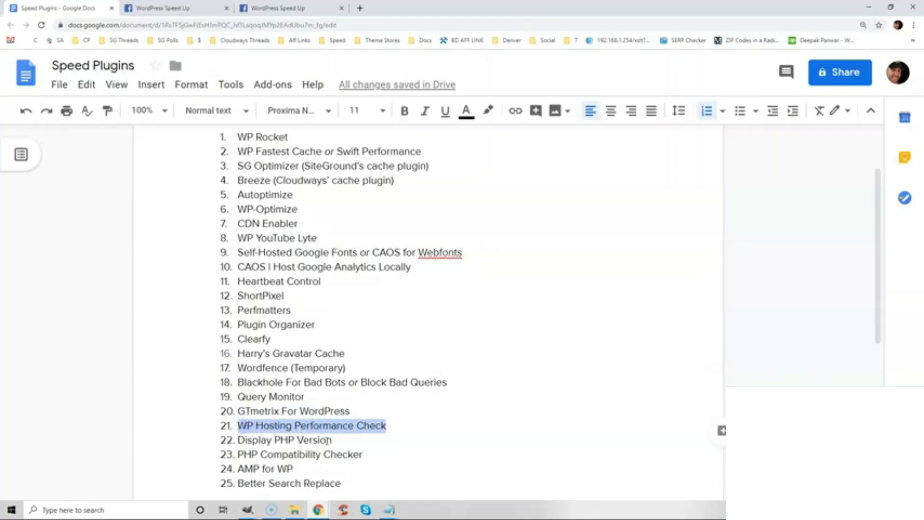
drag(333, 439, 237, 439)
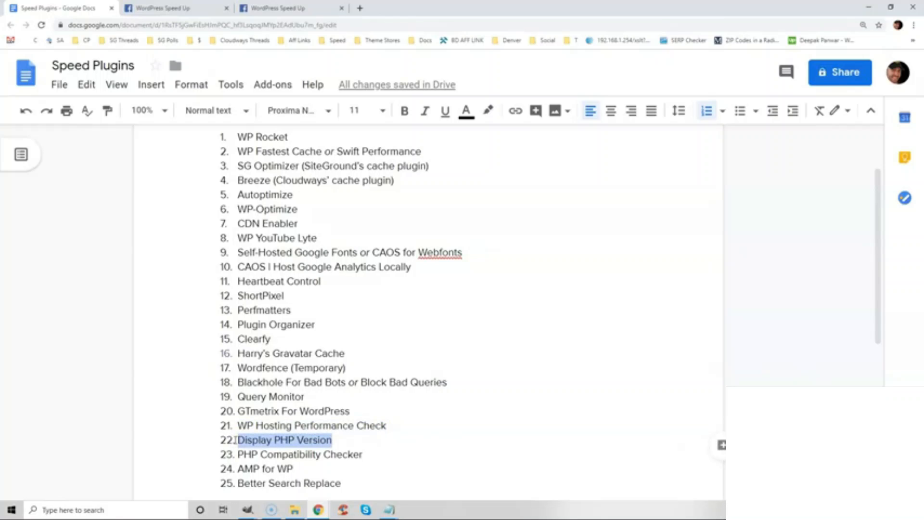
drag(363, 454, 239, 456)
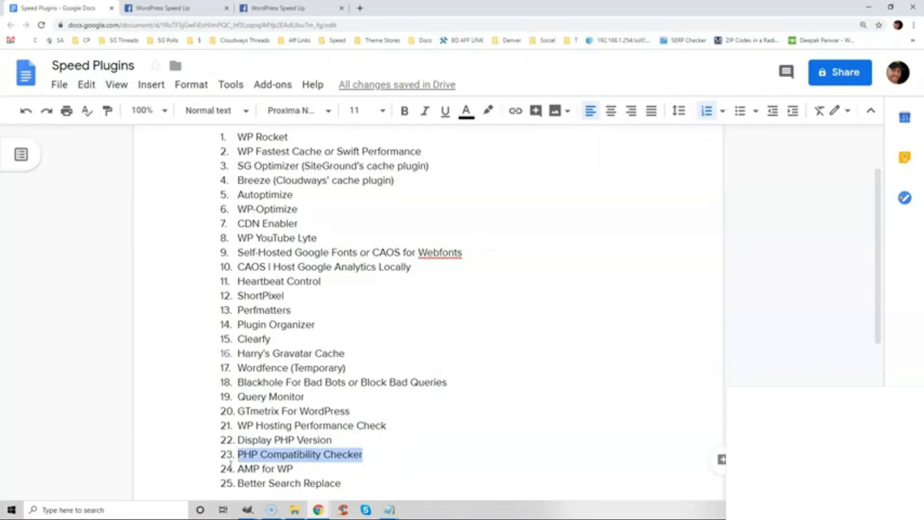
drag(300, 468, 241, 471)
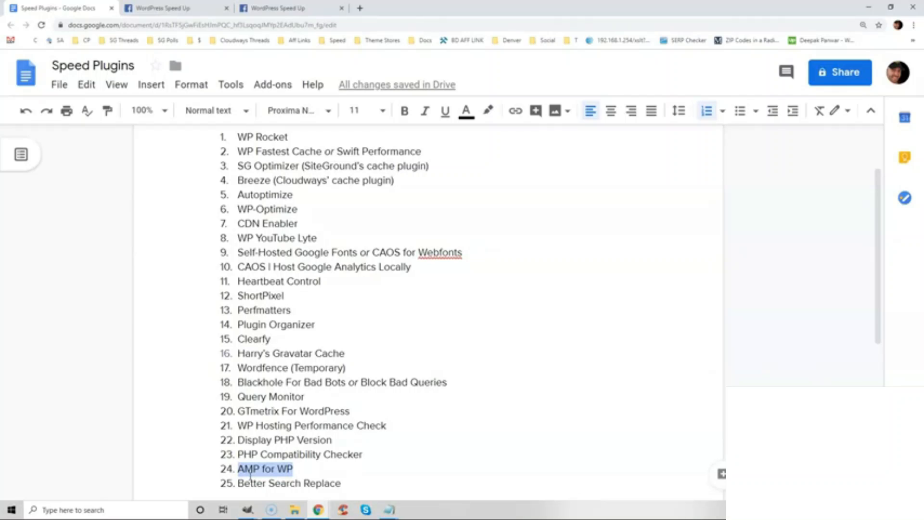
drag(348, 482, 235, 483)
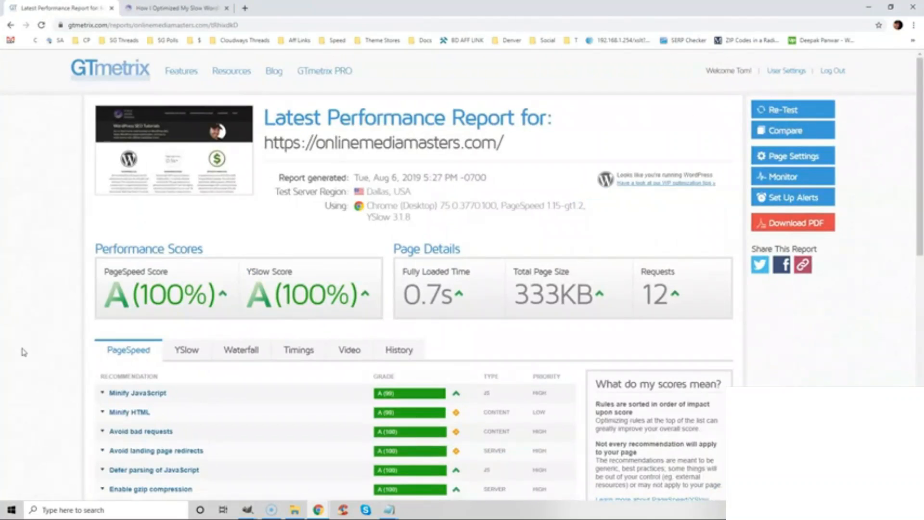
Step: Show the slow WordPress site guide on the blog and reveal its WordPress Speed Guides list with the Cache Plugins Guides entries
click(144, 8)
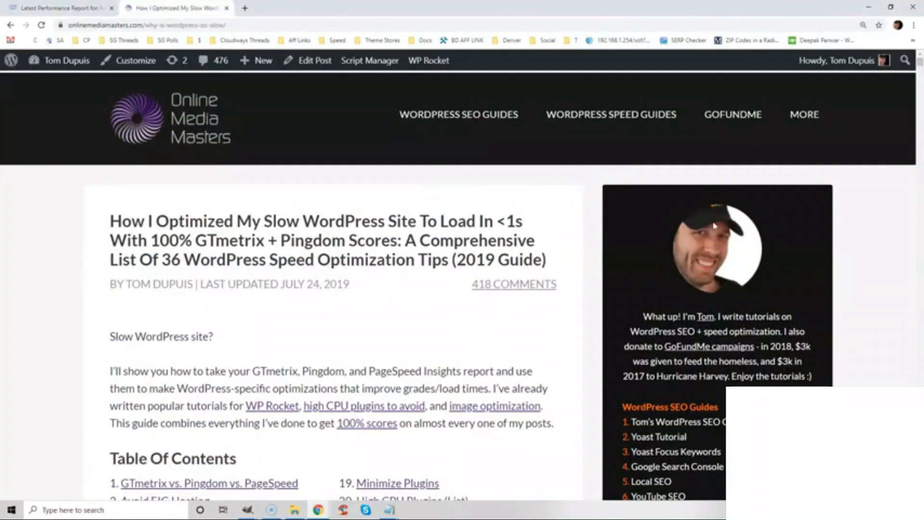
mouse_move(635, 124)
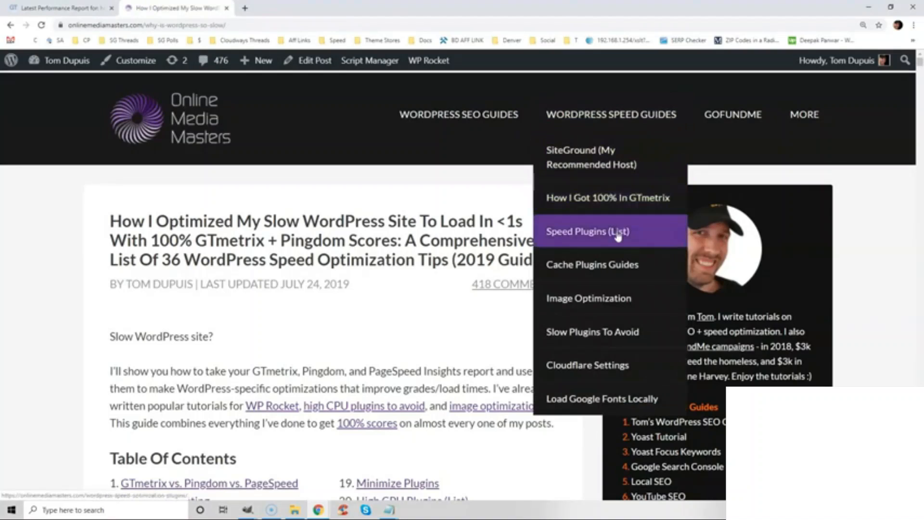
mouse_move(619, 264)
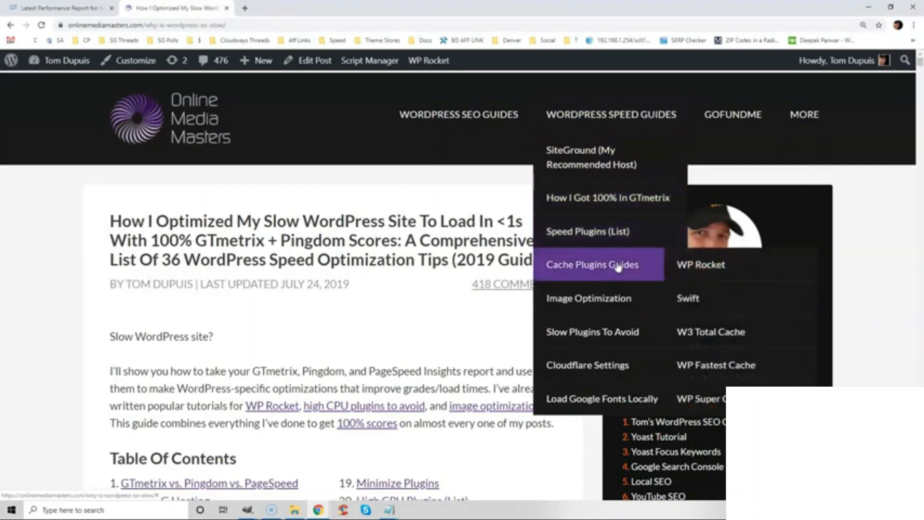